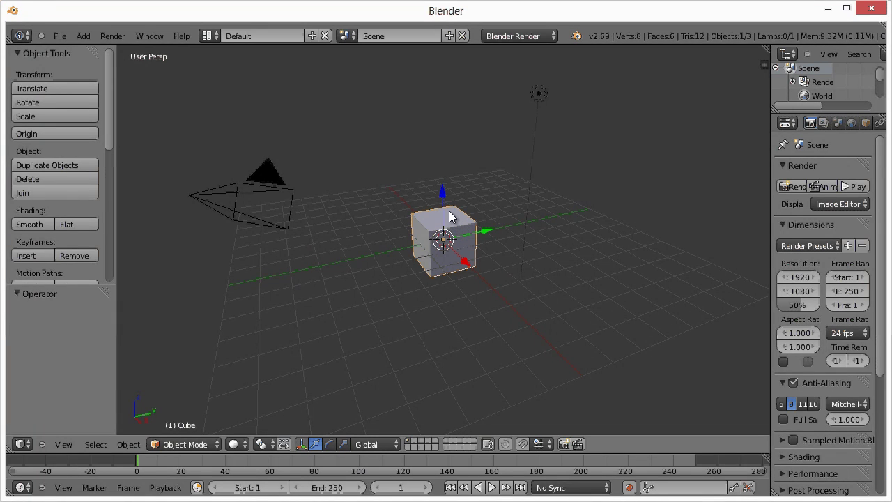
Select the camera, lamp and cube individually and in combination, finishing with only the cube selected
{"action": "right_click", "coordinate": [276, 181]}
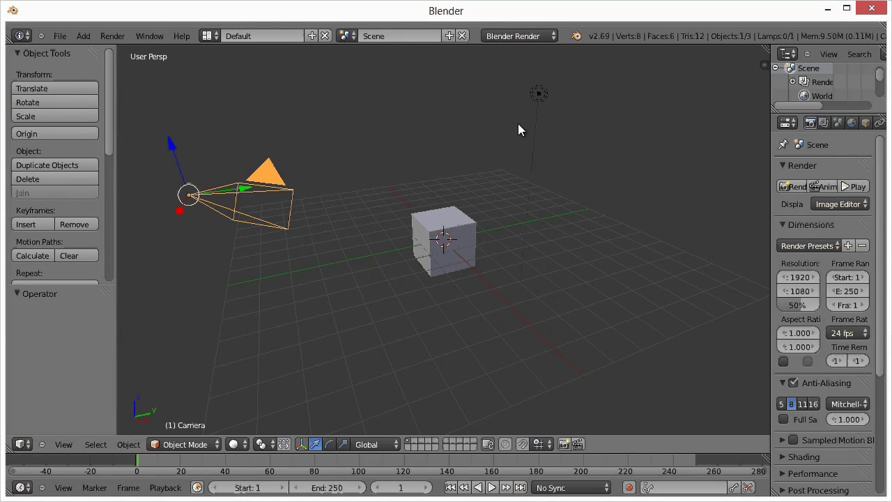
{"action": "right_click", "coordinate": [537, 93]}
{"action": "right_click", "coordinate": [450, 225]}
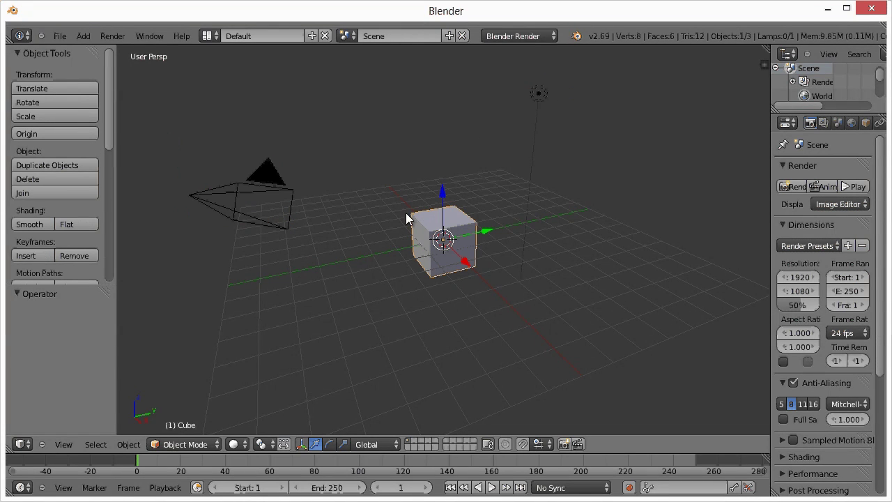
{"action": "right_click", "coordinate": [276, 174], "text": "shift"}
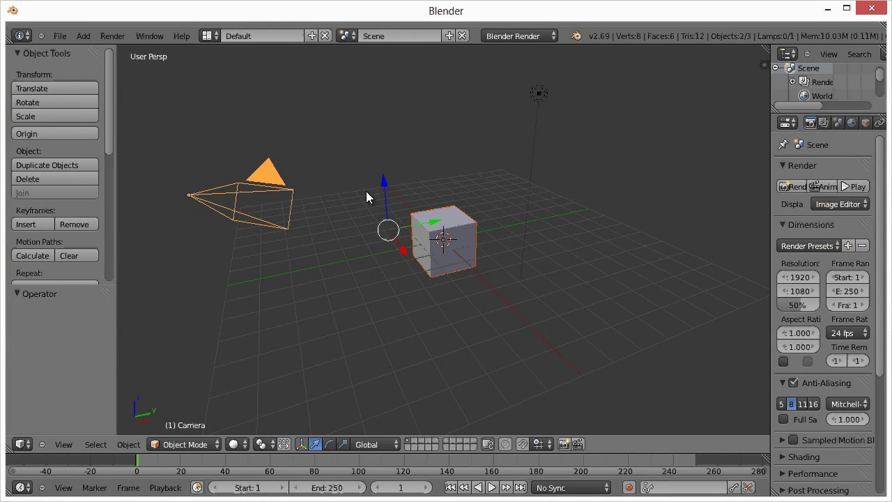
{"action": "right_click", "coordinate": [538, 94], "text": "shift"}
{"action": "right_click", "coordinate": [458, 231]}
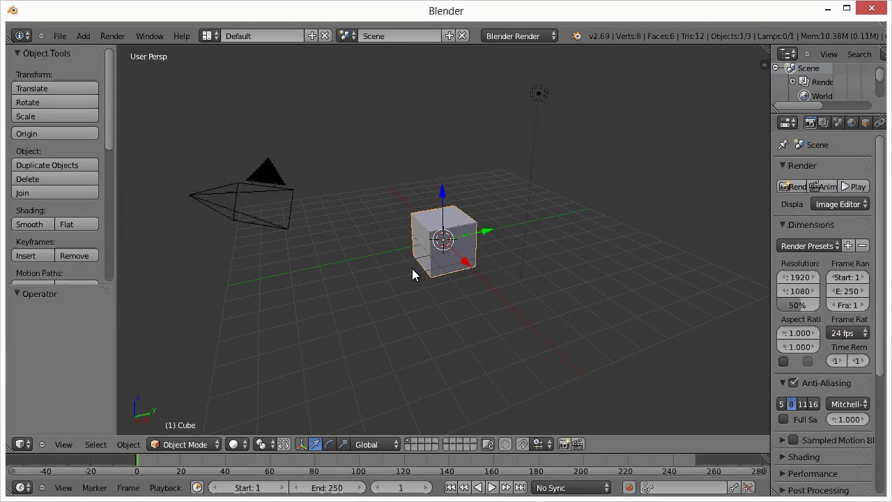
Examine the default cube and the surrounding scene from several angles and distances
{"action": "middle_click_drag", "start_coordinate": [562, 324], "coordinate": [442, 307]}
{"action": "scroll", "coordinate": [442, 301], "scroll_direction": "up", "scroll_amount": 5}
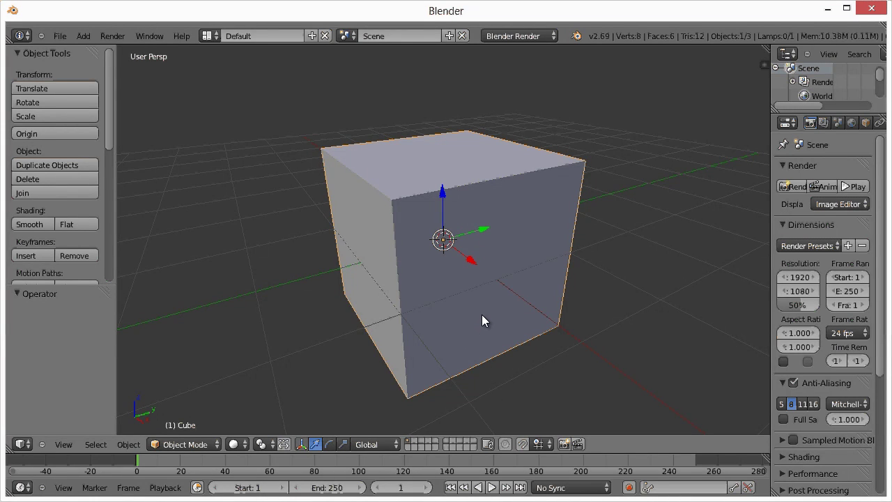
{"action": "scroll", "coordinate": [481, 318], "scroll_direction": "down", "scroll_amount": 7}
{"action": "scroll", "coordinate": [463, 316], "scroll_direction": "up", "scroll_amount": 2}
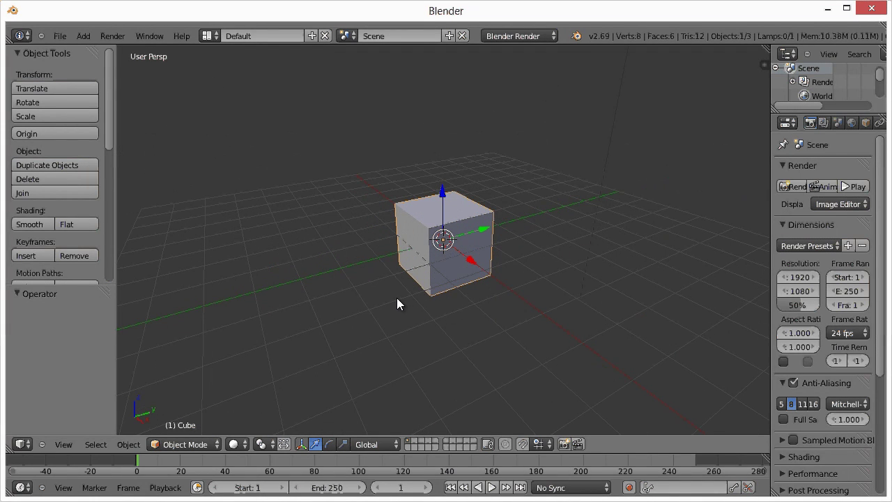
{"action": "middle_click_drag", "start_coordinate": [454, 311], "coordinate": [410, 304]}
{"action": "scroll", "coordinate": [430, 299], "scroll_direction": "down", "scroll_amount": 2}
{"action": "scroll", "coordinate": [411, 302], "scroll_direction": "up", "scroll_amount": 3}
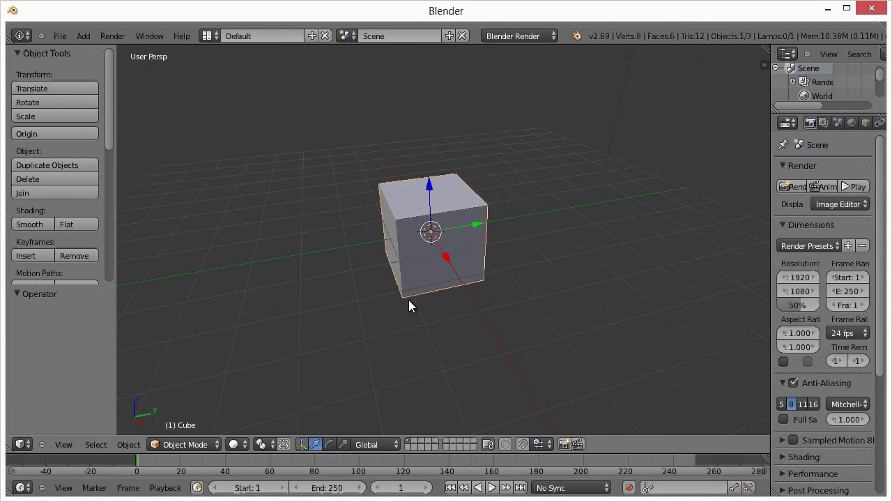
{"action": "scroll", "coordinate": [409, 302], "scroll_direction": "down", "scroll_amount": 2}
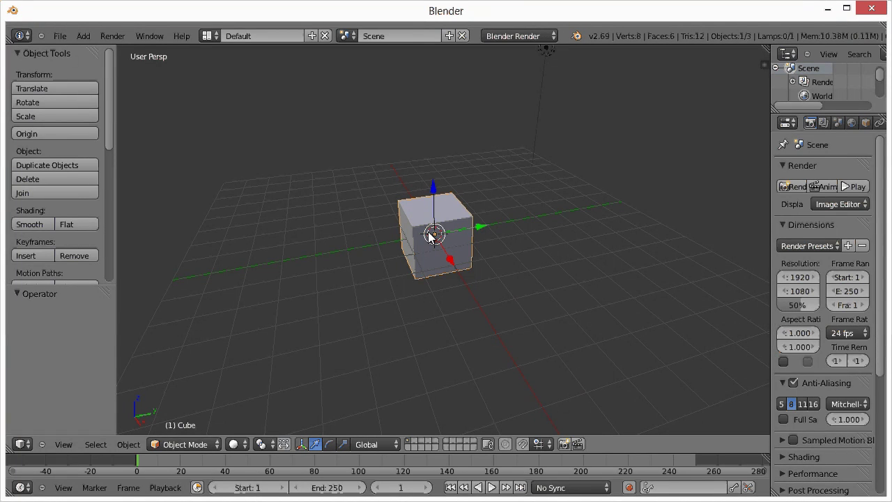
{"action": "mouse_move", "coordinate": [429, 236]}
{"action": "middle_mouse_down"}
{"action": "mouse_move", "coordinate": [452, 270]}
{"action": "mouse_move", "coordinate": [441, 235]}
{"action": "middle_mouse_up"}
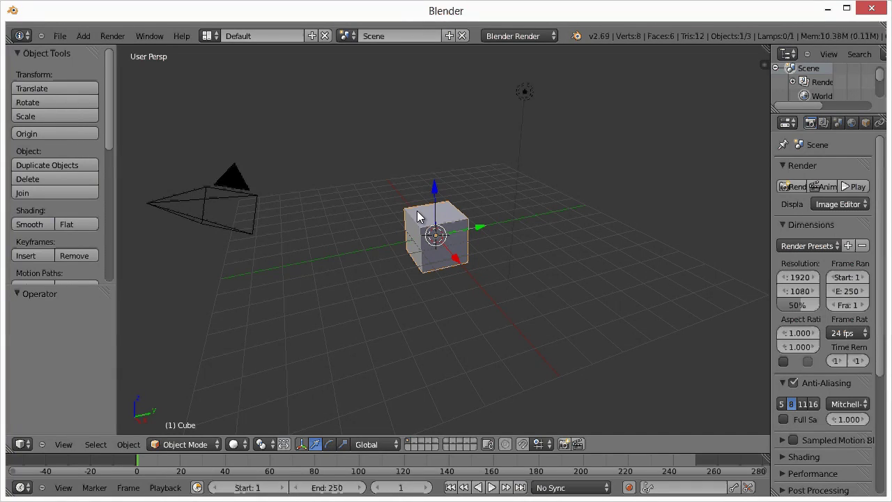
Delete the default cube and add a mesh plane in its place
{"action": "key", "text": "x"}
{"action": "left_click", "coordinate": [417, 211]}
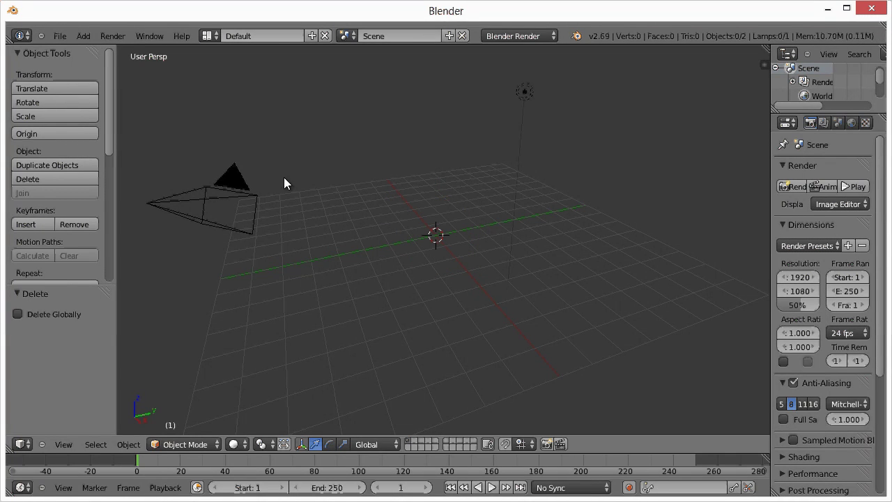
{"action": "left_click", "coordinate": [83, 35]}
{"action": "mouse_move", "coordinate": [96, 51]}
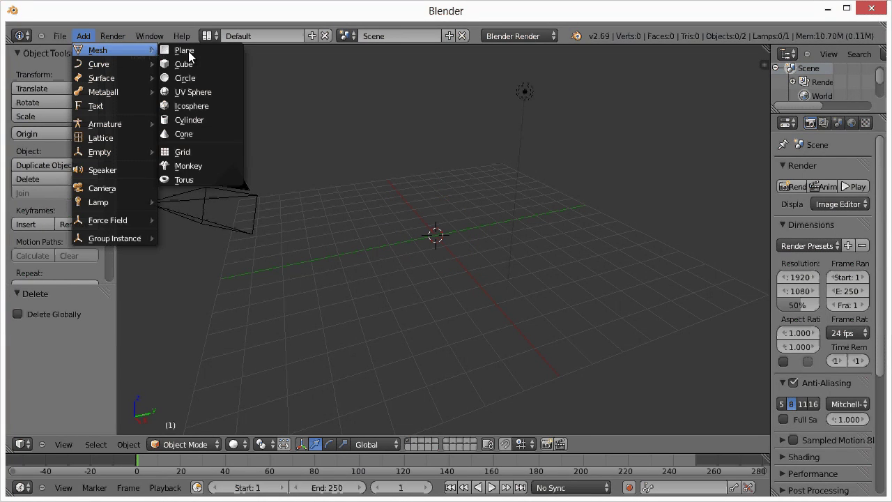
{"action": "left_click", "coordinate": [187, 51]}
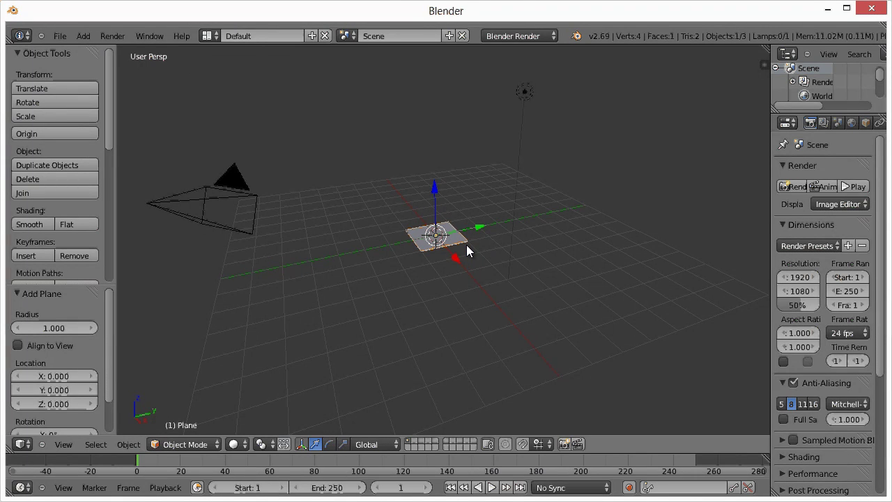
{"action": "key", "text": "s"}
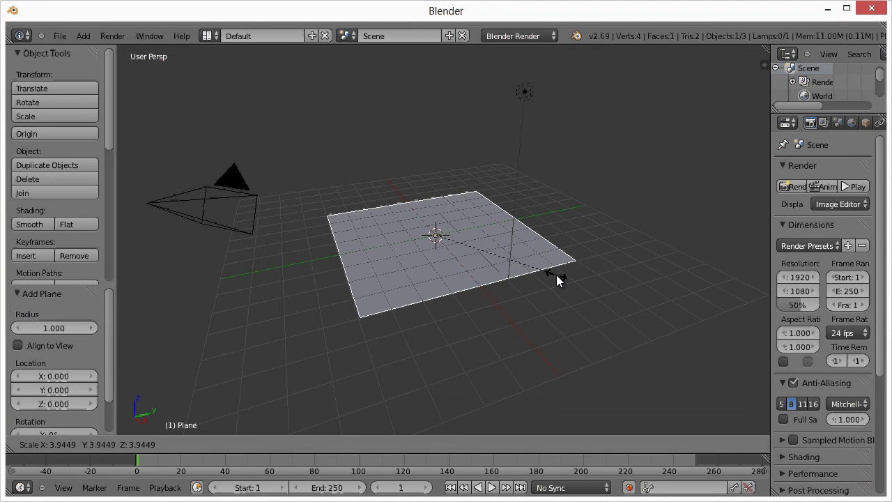
{"action": "type", "text": "20"}
{"action": "key", "text": "Return"}
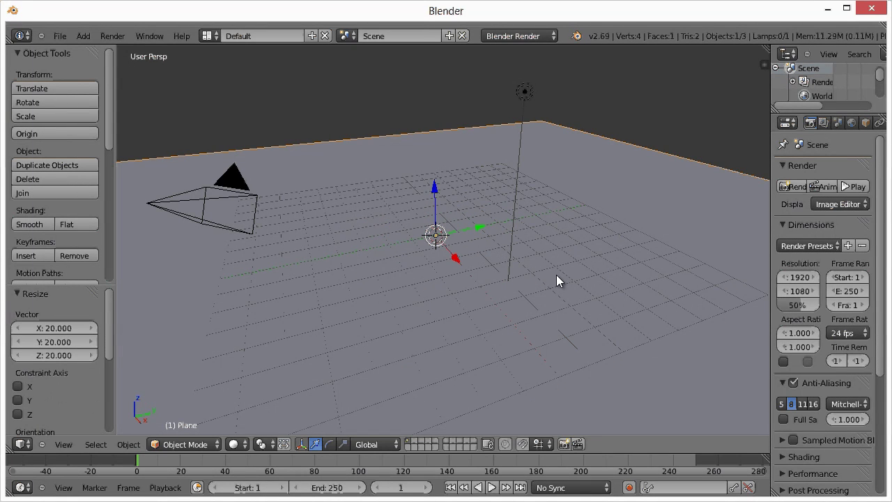
{"action": "key", "text": "ctrl+z"}
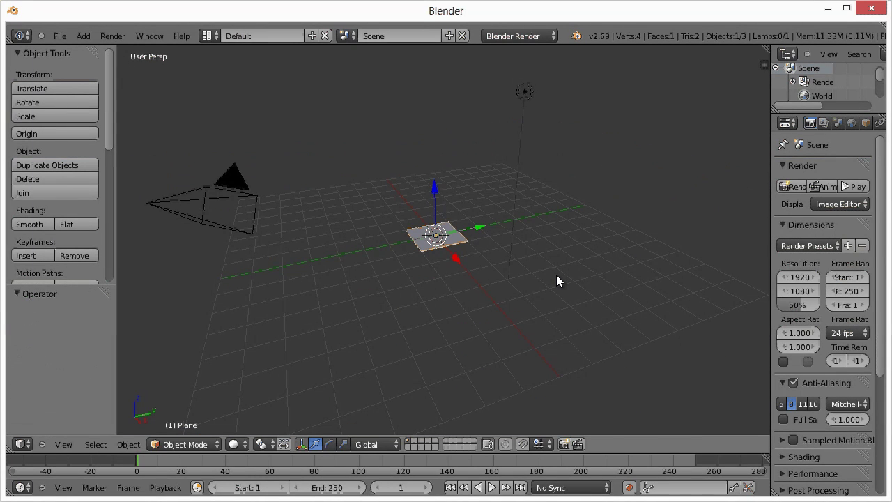
Scale the plane by a factor of 10 and switch the viewport to orthographic projection
{"action": "type", "text": "s10"}
{"action": "key", "text": "Return"}
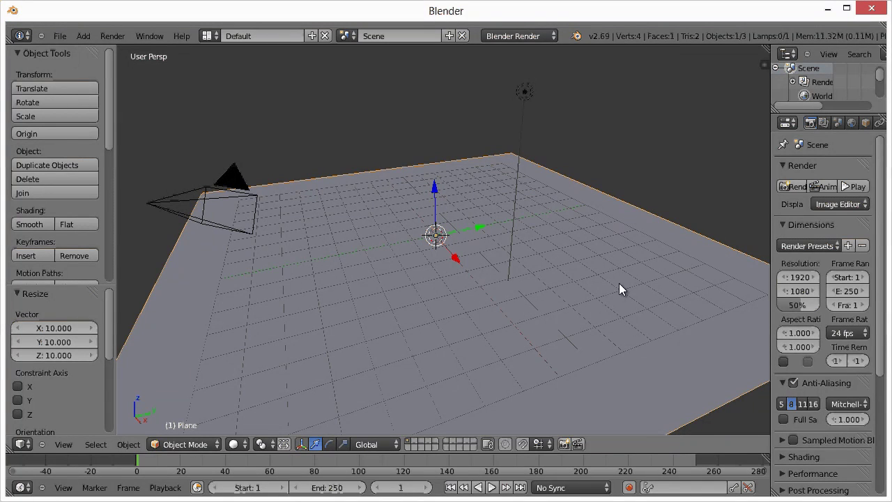
{"action": "middle_click_drag", "start_coordinate": [565, 307], "coordinate": [674, 306]}
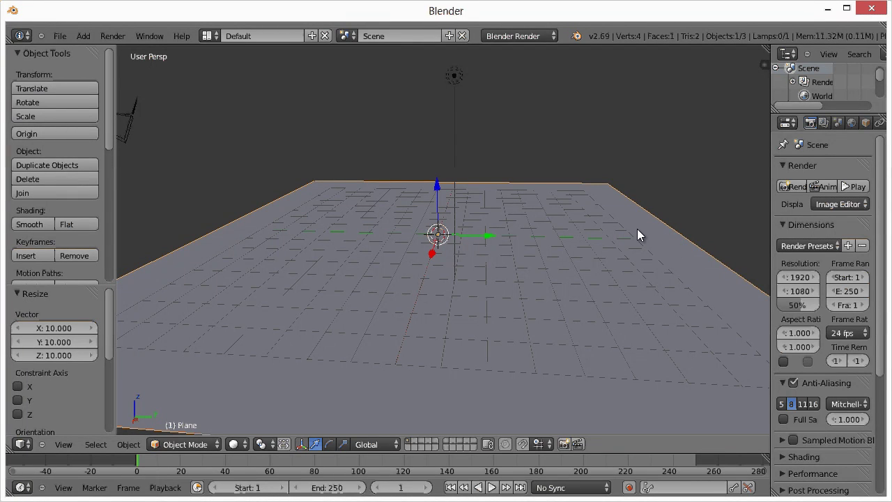
{"action": "key", "text": "KP_5"}
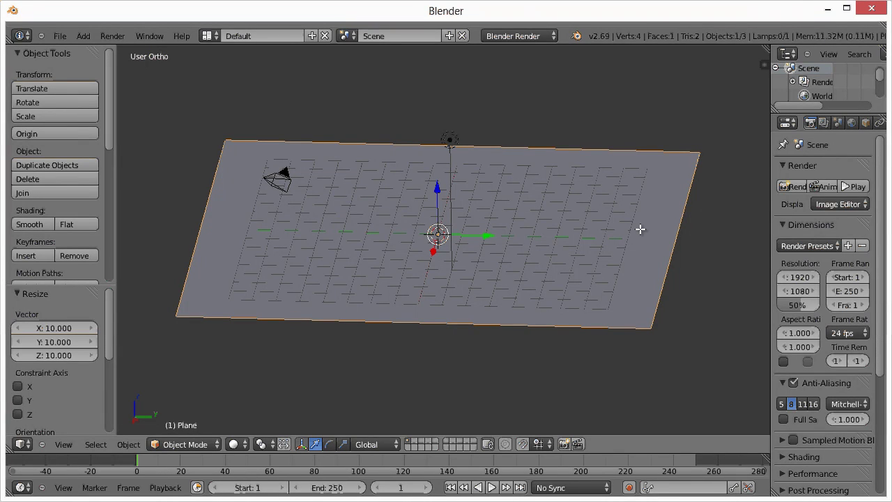
Switch the plane to Edit Mode and inspect it from the front and at a low angle
{"action": "left_click", "coordinate": [206, 444]}
{"action": "left_click", "coordinate": [179, 415]}
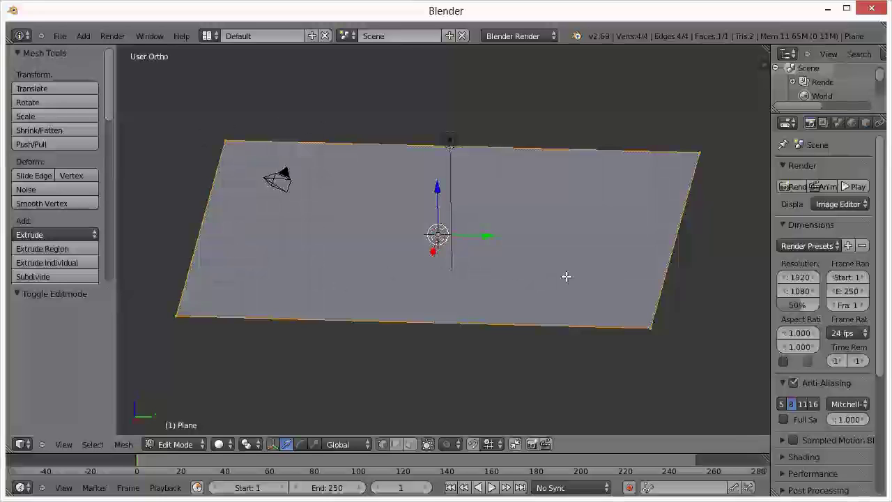
{"action": "middle_click_drag", "start_coordinate": [604, 291], "coordinate": [609, 276]}
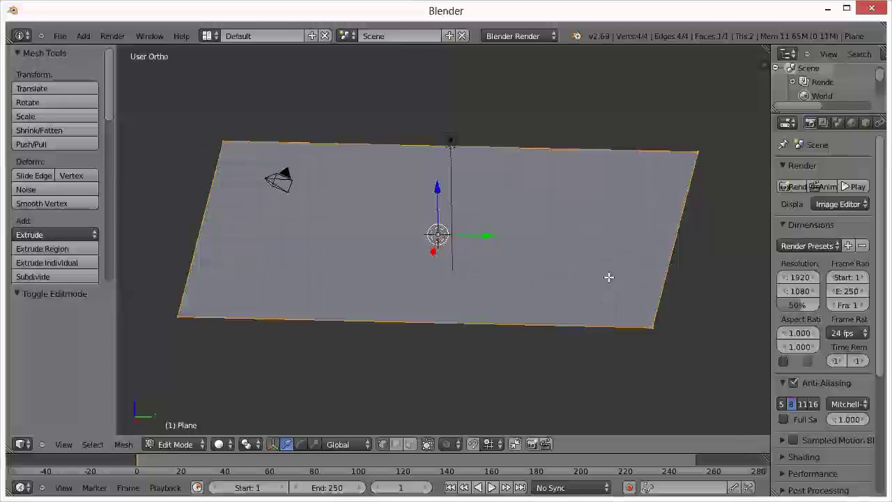
{"action": "key", "text": "KP_8"}
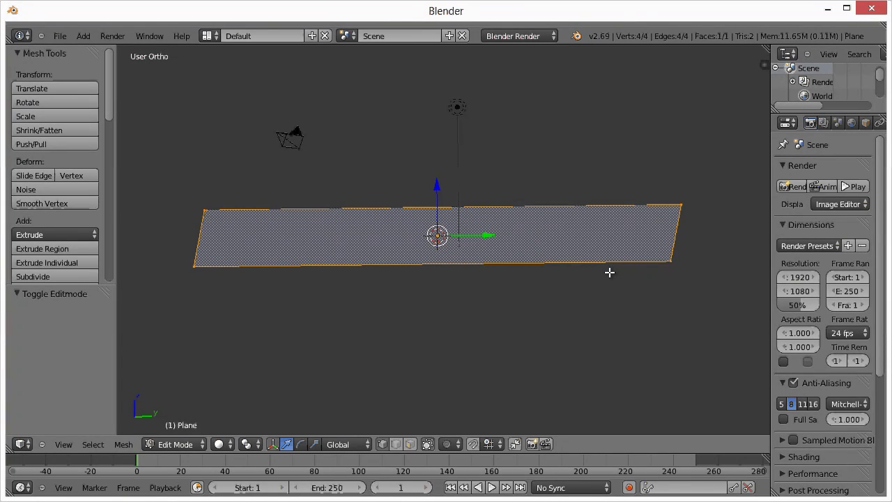
{"action": "key", "text": "KP_1"}
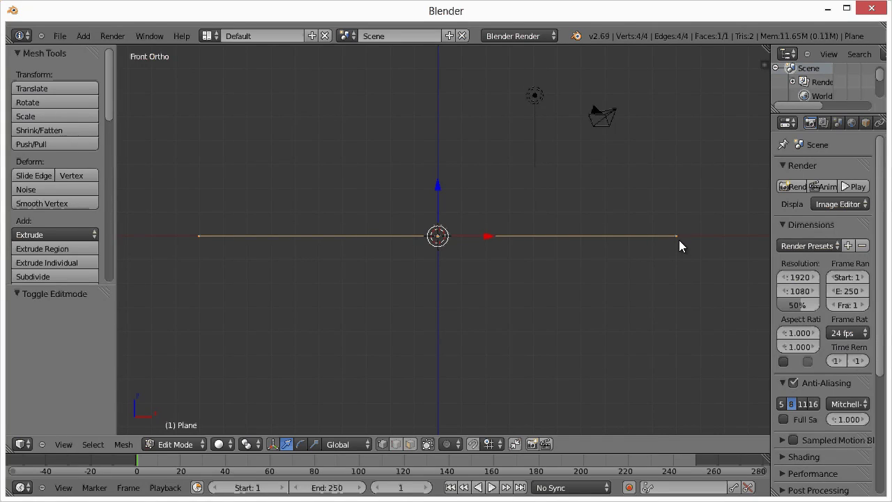
{"action": "mouse_move", "coordinate": [677, 245]}
{"action": "middle_mouse_down"}
{"action": "mouse_move", "coordinate": [670, 257]}
{"action": "mouse_move", "coordinate": [685, 259]}
{"action": "middle_mouse_up"}
Try edge selection on the plane's front edge and face selection on its single face
{"action": "left_click", "coordinate": [397, 443]}
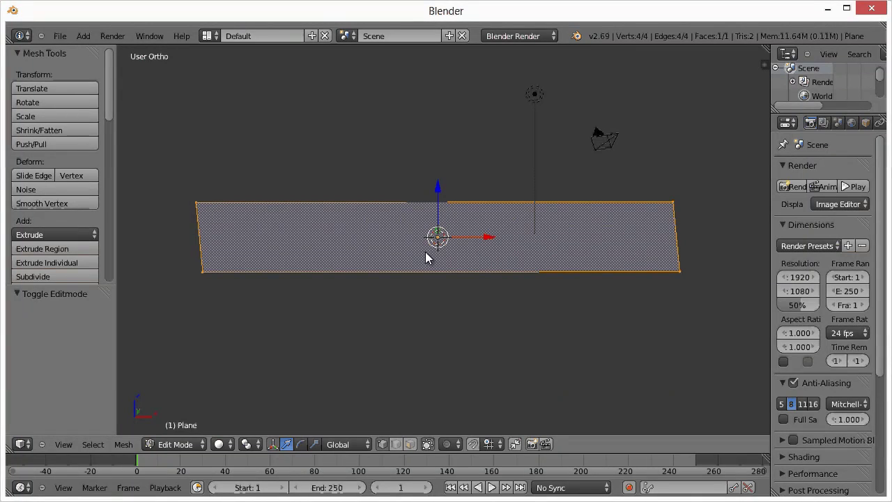
{"action": "right_click", "coordinate": [378, 276]}
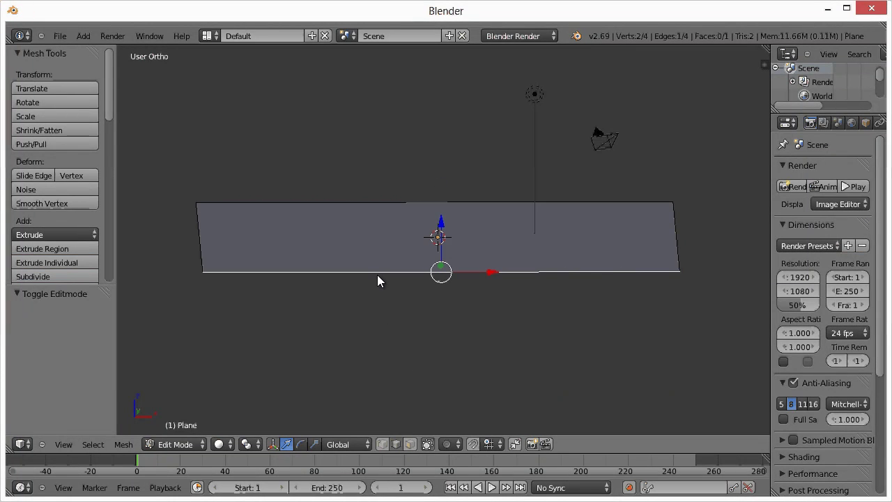
{"action": "left_click", "coordinate": [409, 444]}
{"action": "right_click", "coordinate": [446, 232]}
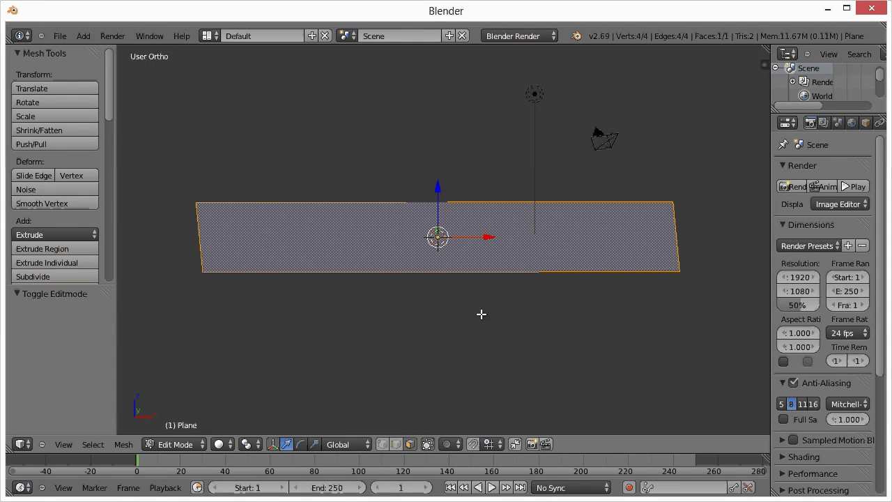
Select the plane's edge on the positive X side in edge select mode and show it in the front orthographic view
{"action": "right_click", "coordinate": [676, 233]}
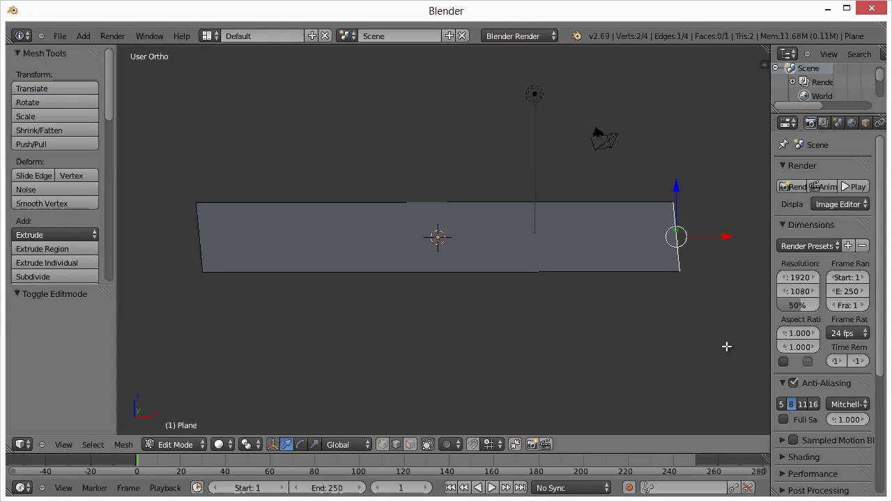
{"action": "key", "text": "KP_1"}
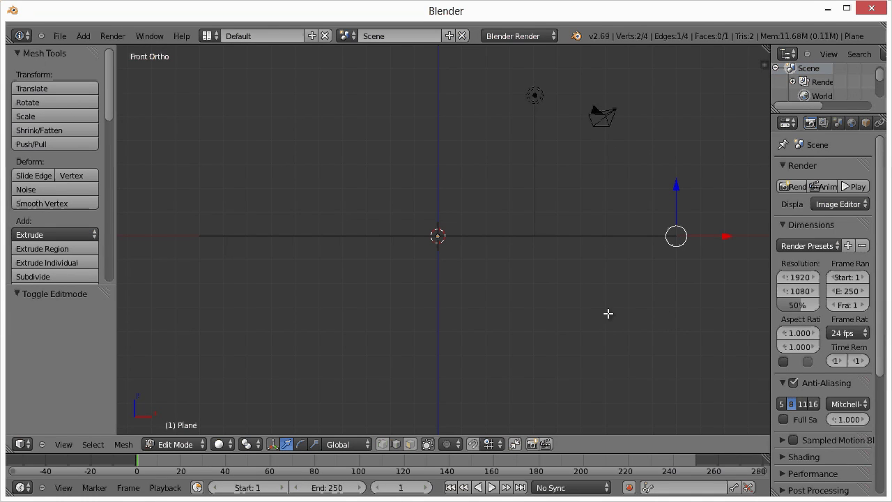
{"action": "middle_click_drag", "start_coordinate": [607, 313], "coordinate": [461, 315], "text": "shift"}
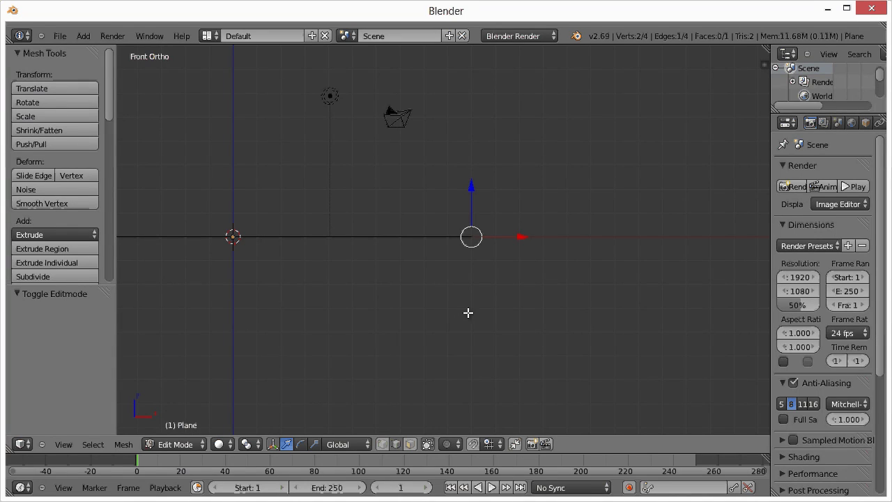
{"action": "key", "text": "e"}
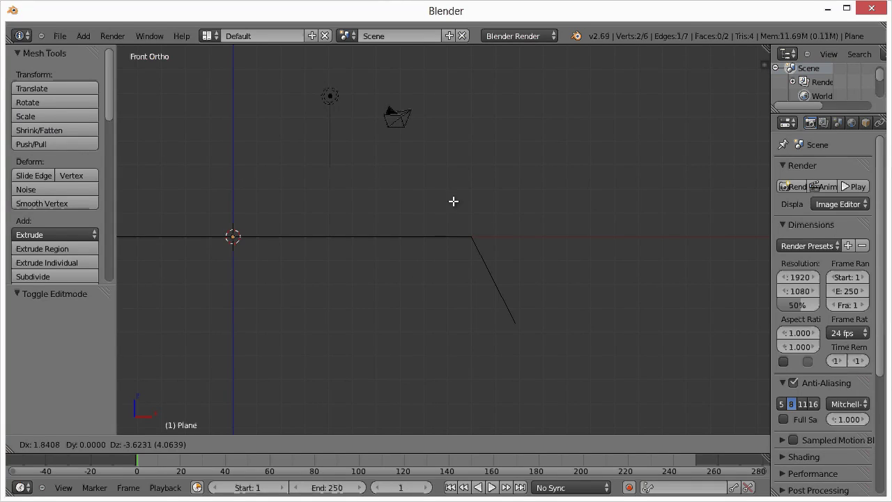
{"action": "left_click", "coordinate": [488, 303]}
{"action": "middle_click_drag", "start_coordinate": [421, 304], "coordinate": [464, 241]}
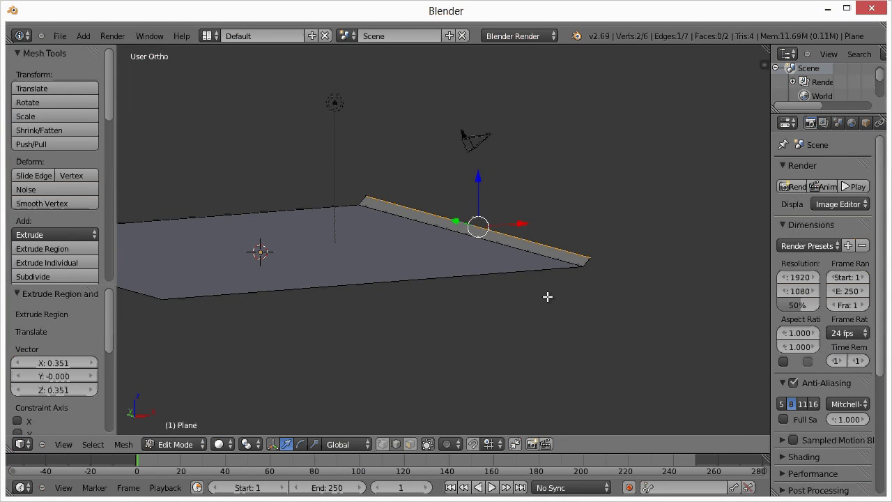
{"action": "key", "text": "KP_1"}
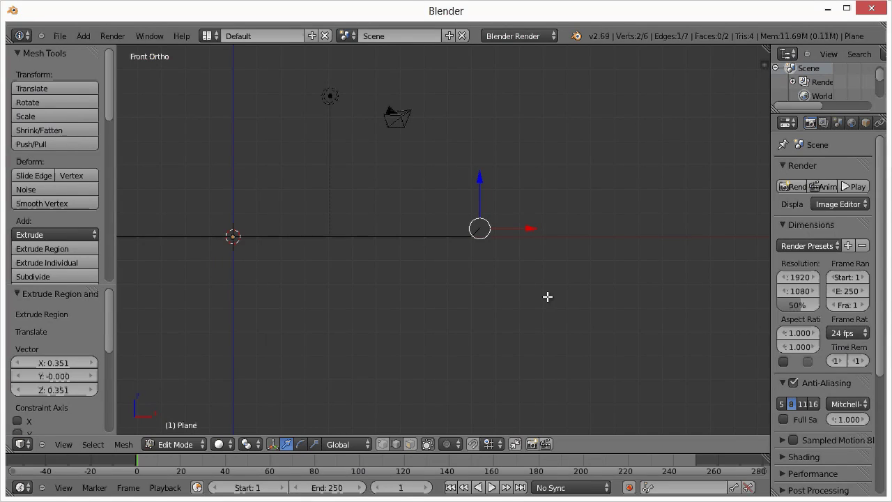
{"action": "key", "text": "e"}
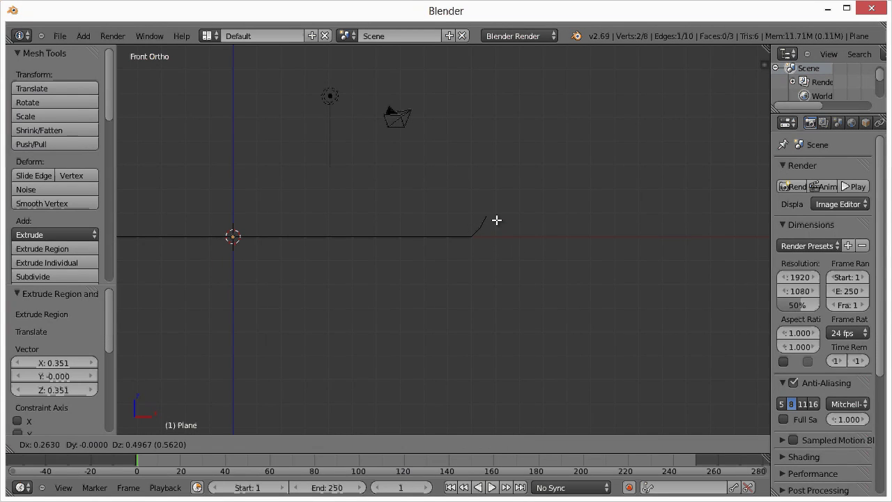
{"action": "right_click", "coordinate": [496, 220]}
{"action": "key", "text": "ctrl+z"}
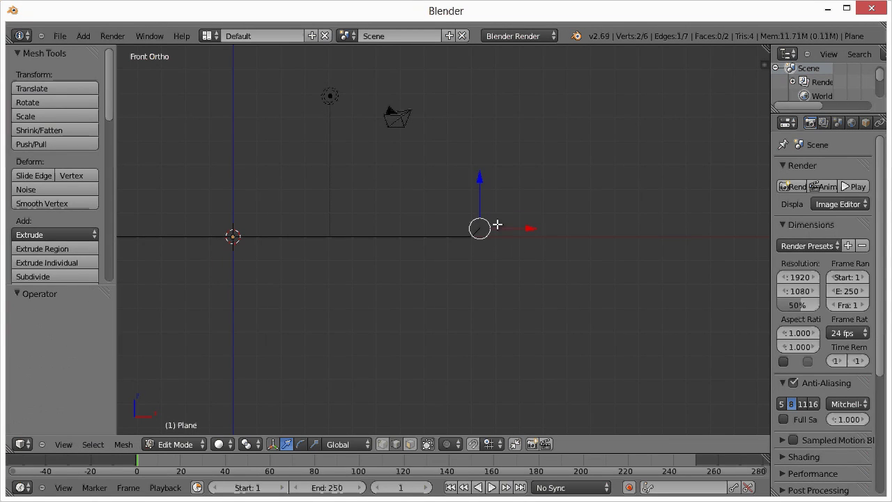
Extrude the plane's positive X edge outward about 0.44 in X and upward about 0.15 in Z
{"action": "key", "text": "g"}
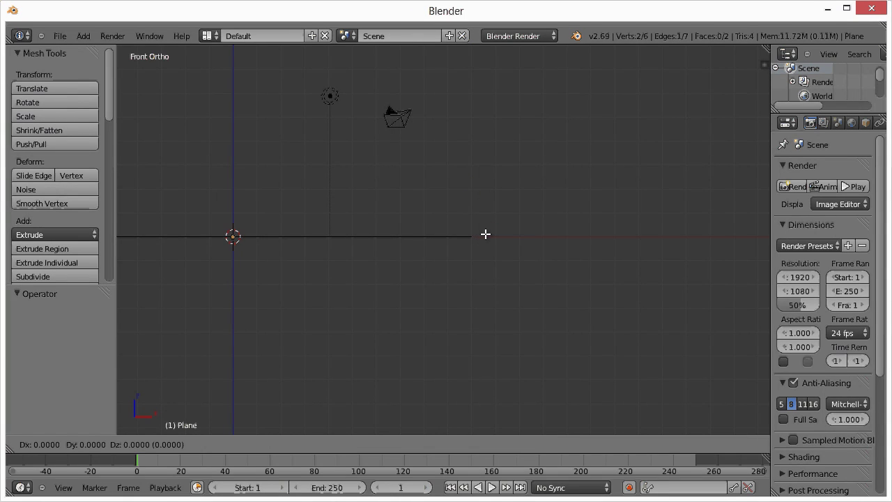
{"action": "left_click", "coordinate": [493, 230]}
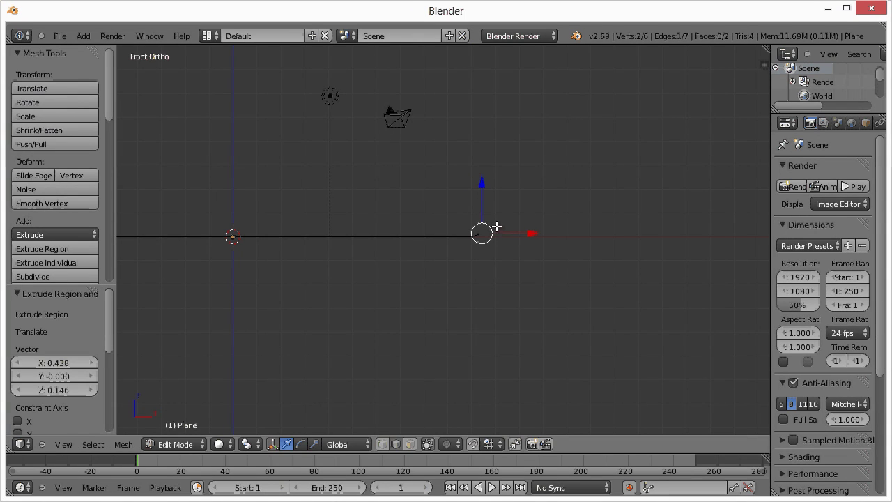
Extrude the selected edge in five more short segments that progressively steepen into an upward curve, the last about 0.03 in X and 0.23 in Z
{"action": "key", "text": "e"}
{"action": "left_click", "coordinate": [502, 219]}
{"action": "key", "text": "e"}
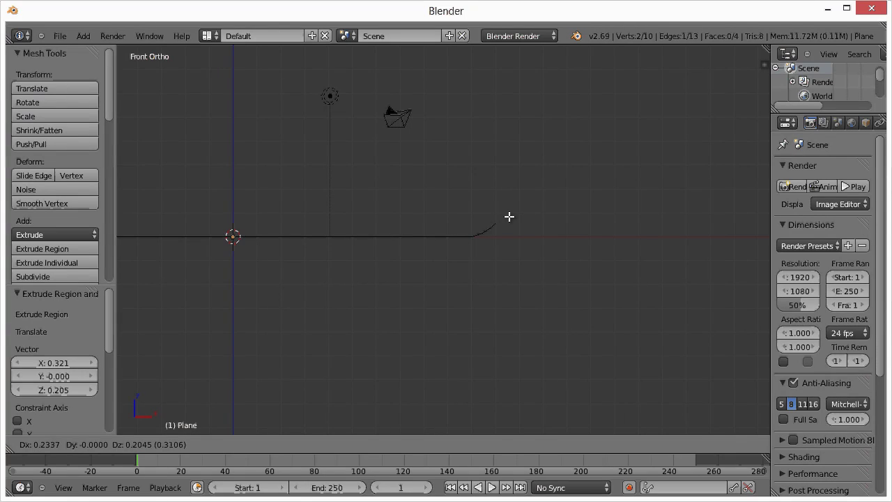
{"action": "left_click", "coordinate": [510, 211]}
{"action": "key", "text": "e"}
{"action": "left_click", "coordinate": [515, 201]}
{"action": "key", "text": "e"}
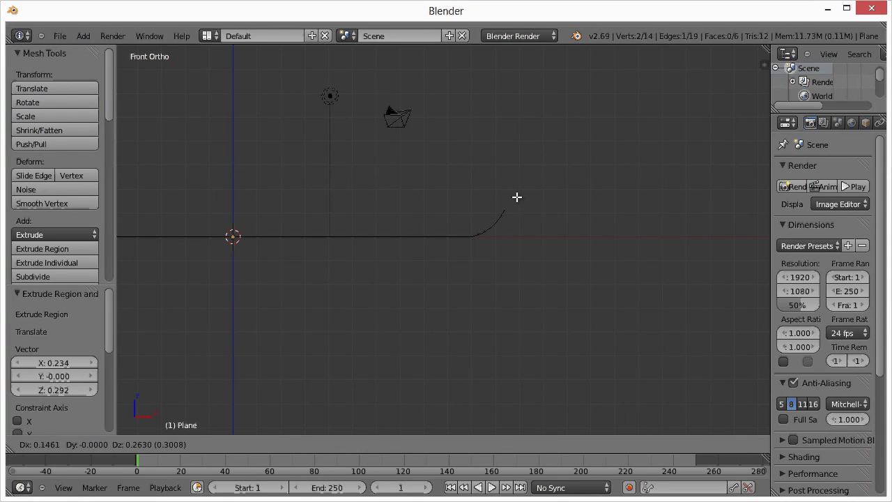
{"action": "left_click", "coordinate": [516, 196]}
{"action": "key", "text": "e"}
{"action": "left_click", "coordinate": [516, 189]}
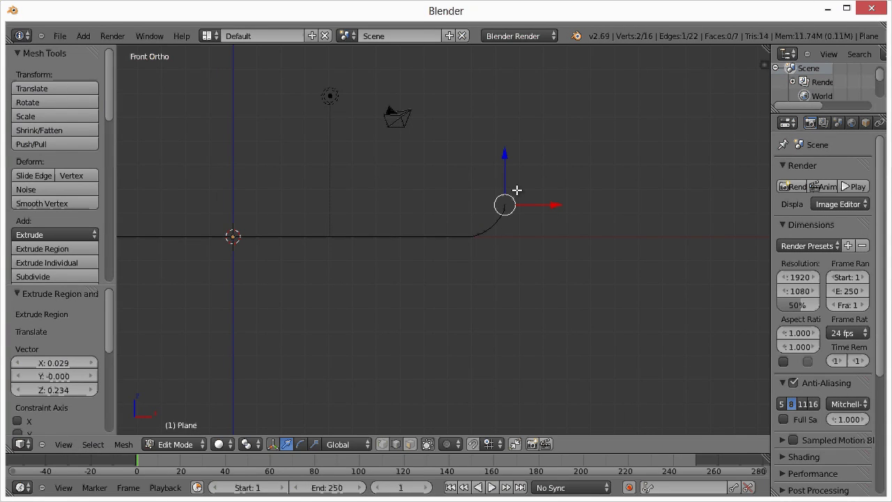
Extrude the curve's end edge straight up along Z by about 6.02 to form a tall back wall
{"action": "key", "text": "e"}
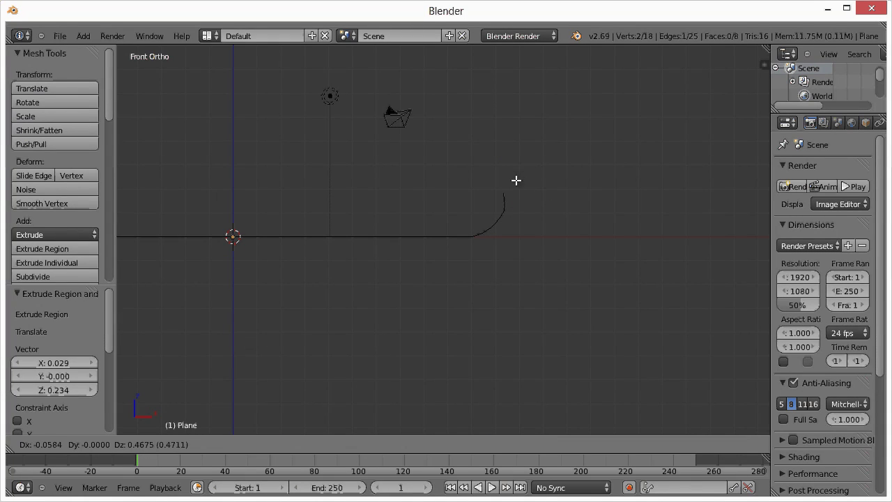
{"action": "key", "text": "z"}
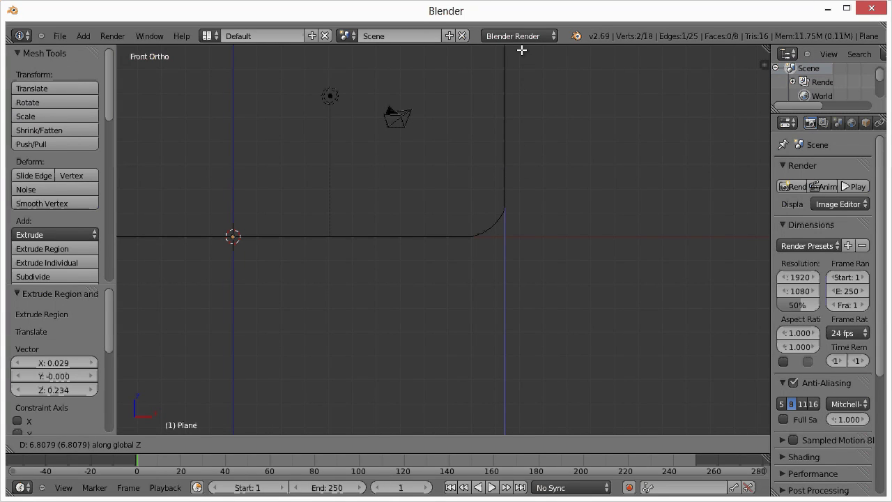
{"action": "left_click", "coordinate": [528, 111]}
{"action": "middle_click_drag", "start_coordinate": [398, 351], "coordinate": [539, 336]}
{"action": "middle_click_drag", "start_coordinate": [469, 352], "coordinate": [429, 343]}
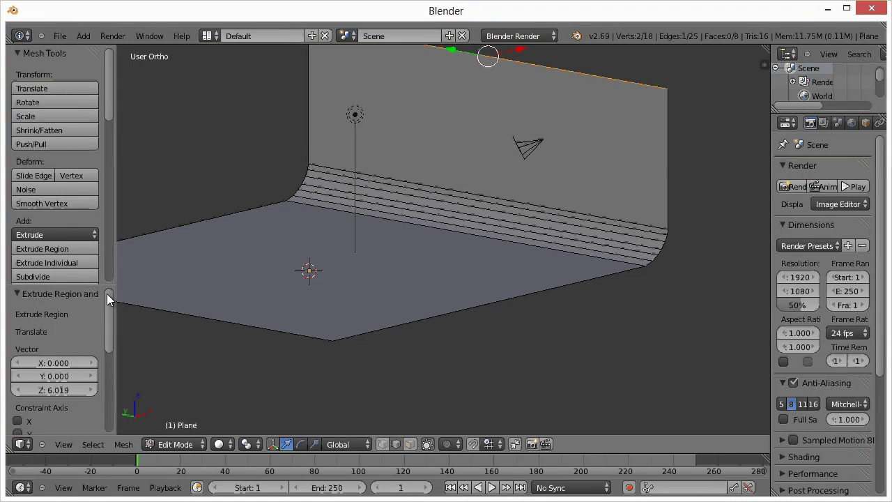
Apply smooth shading to all faces of the curved backdrop and return to Object Mode
{"action": "scroll", "coordinate": [106, 184], "scroll_direction": "down", "scroll_amount": 10}
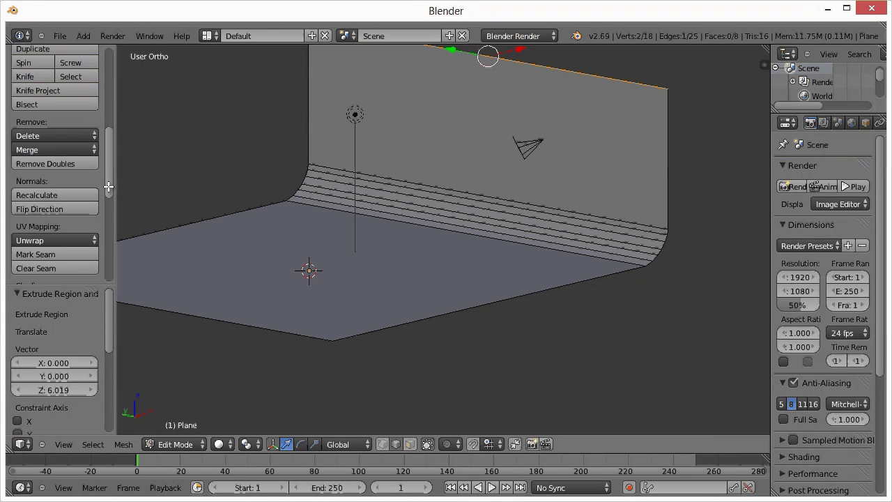
{"action": "scroll", "coordinate": [106, 231], "scroll_direction": "down", "scroll_amount": 5}
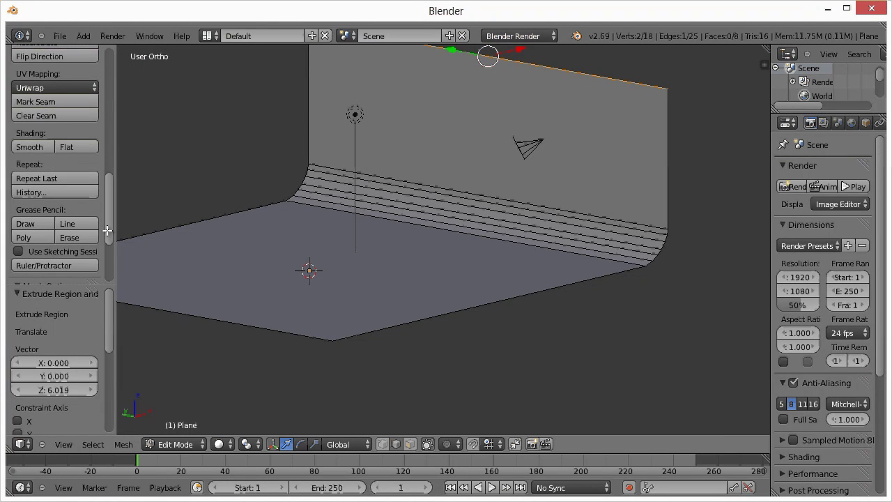
{"action": "left_click", "coordinate": [31, 152]}
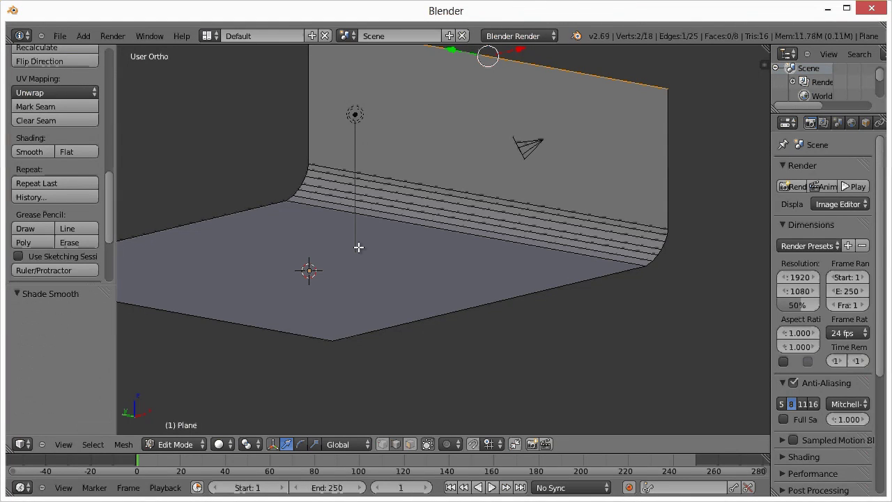
{"action": "key", "text": "a"}
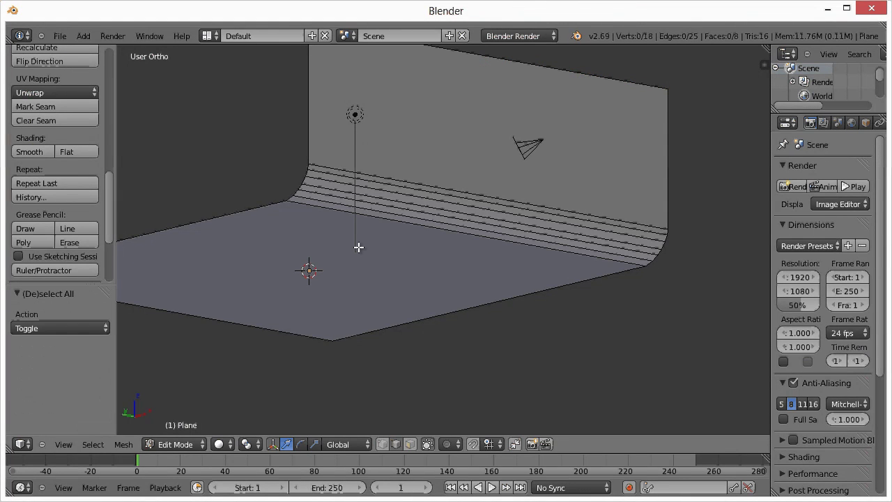
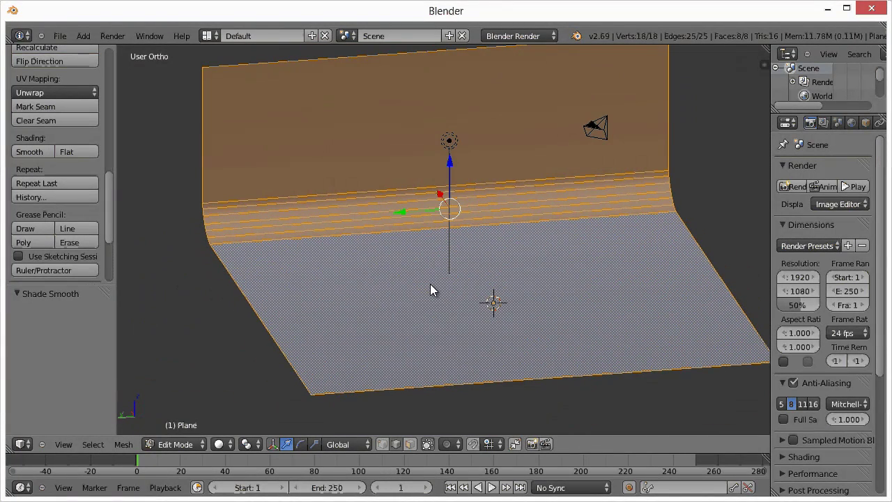
{"action": "key", "text": "Tab"}
{"action": "middle_click_drag", "start_coordinate": [430, 289], "coordinate": [334, 250]}
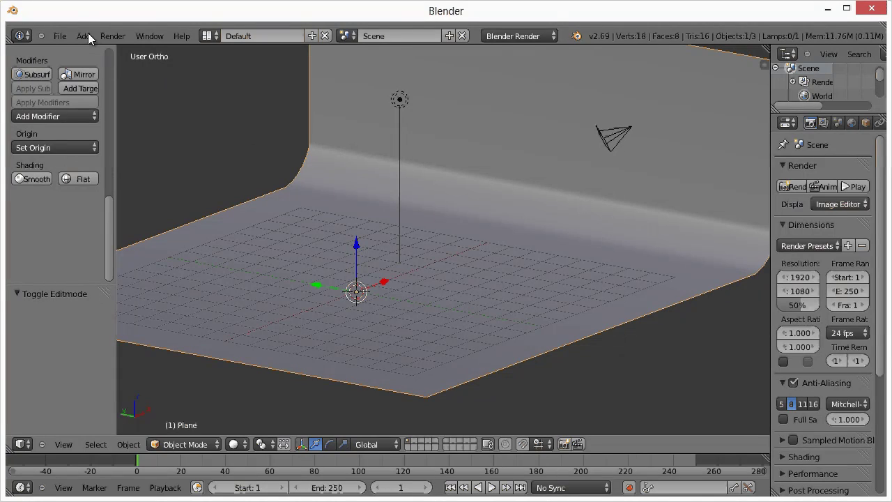
Add a text object at the origin and stand it upright by rotating it 90° about the global X axis
{"action": "key", "text": "shift+a"}
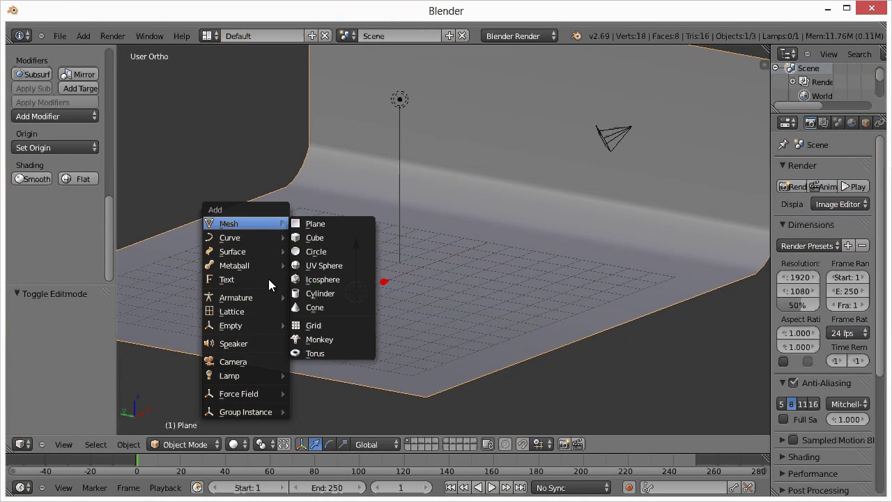
{"action": "left_click", "coordinate": [268, 281]}
{"action": "middle_click_drag", "start_coordinate": [371, 337], "coordinate": [402, 342]}
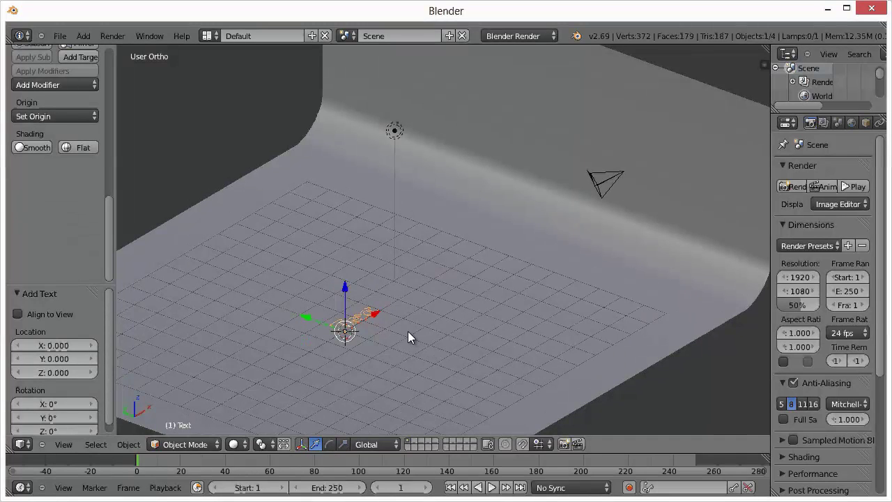
{"action": "key", "text": "r"}
{"action": "type", "text": "x"}
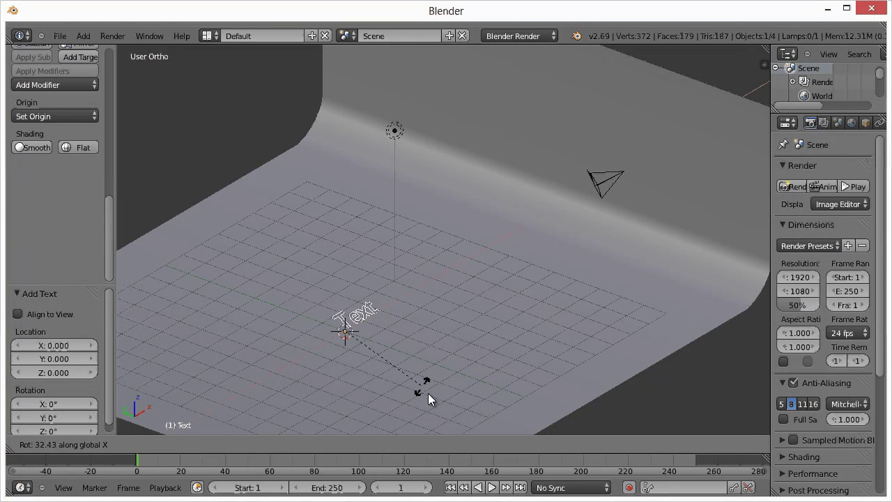
{"action": "type", "text": "90"}
{"action": "key", "text": "Return"}
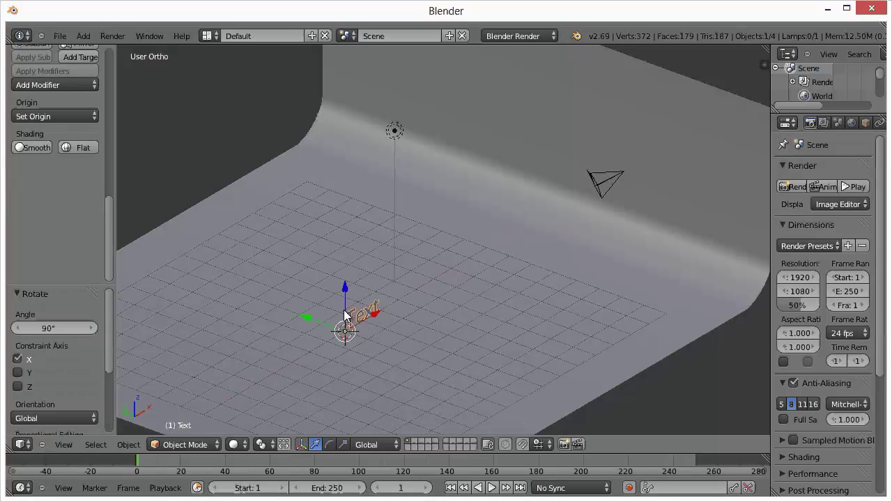
Rotate the backdrop plane about 87° around the global Z axis so its wall stands behind the text
{"action": "mouse_move", "coordinate": [348, 362]}
{"action": "middle_mouse_down"}
{"action": "mouse_move", "coordinate": [302, 357]}
{"action": "mouse_move", "coordinate": [354, 366]}
{"action": "middle_mouse_up"}
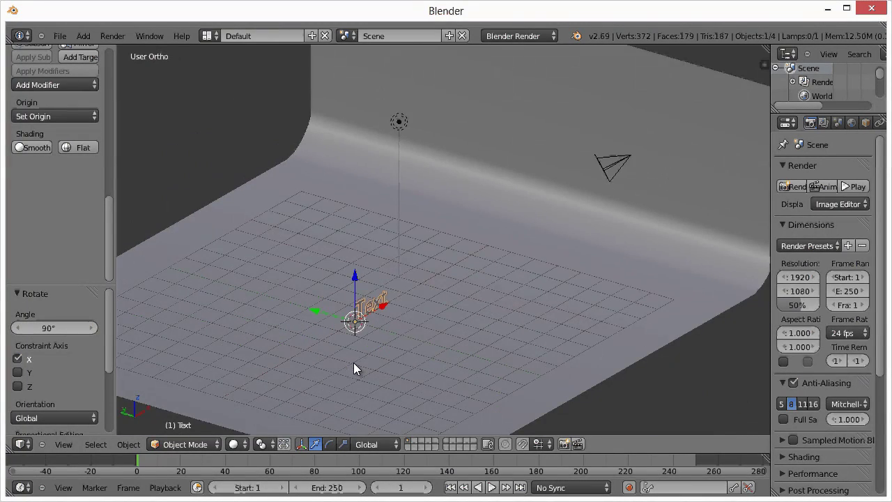
{"action": "middle_click_drag", "start_coordinate": [430, 271], "coordinate": [452, 235]}
{"action": "right_click", "coordinate": [461, 241]}
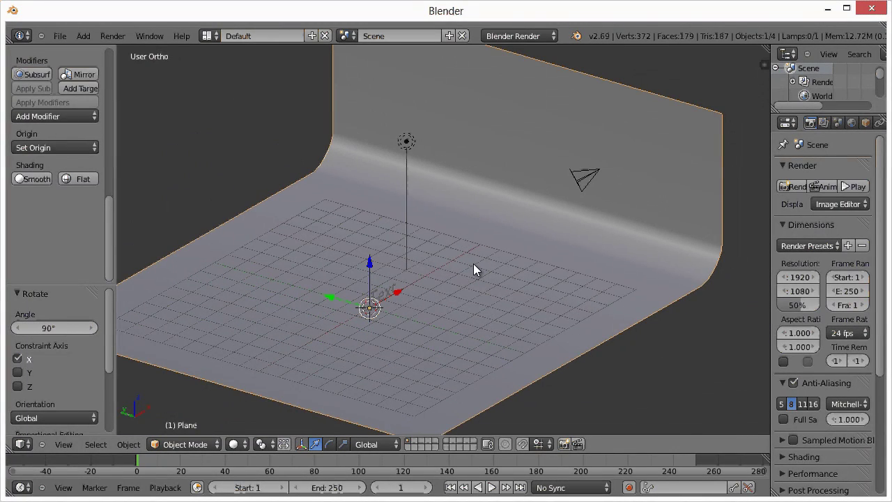
{"action": "key", "text": "r"}
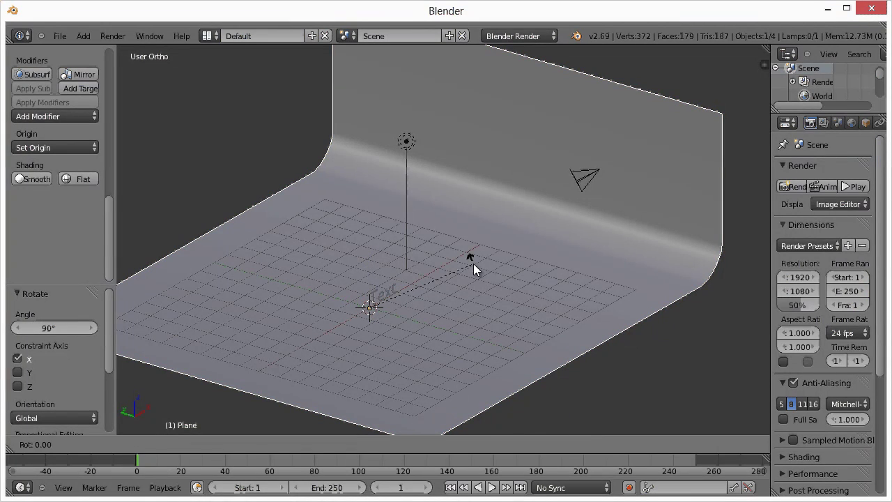
{"action": "key", "text": "z"}
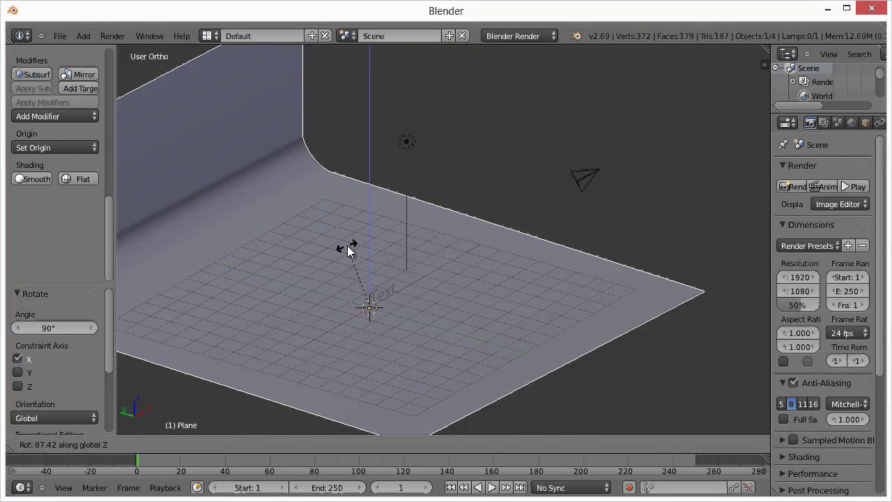
{"action": "left_click", "coordinate": [347, 246]}
Select the text object and scale it up uniformly by about 3.1
{"action": "middle_click_drag", "start_coordinate": [330, 352], "coordinate": [398, 314]}
{"action": "scroll", "coordinate": [398, 345], "scroll_direction": "up", "scroll_amount": 4}
{"action": "right_click", "coordinate": [394, 311]}
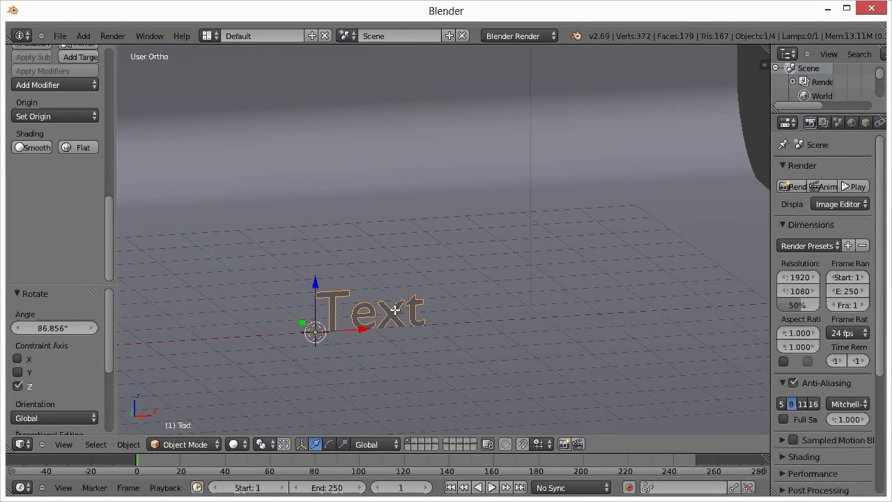
{"action": "key", "text": "s"}
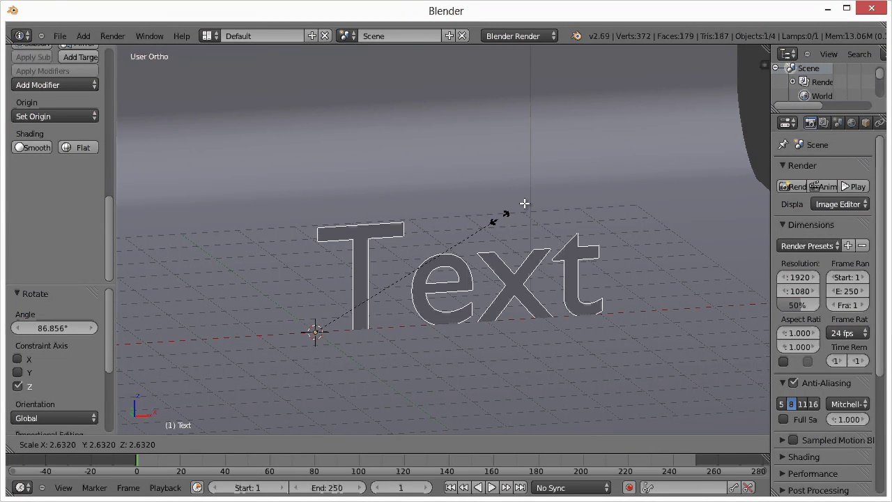
{"action": "left_click", "coordinate": [530, 200]}
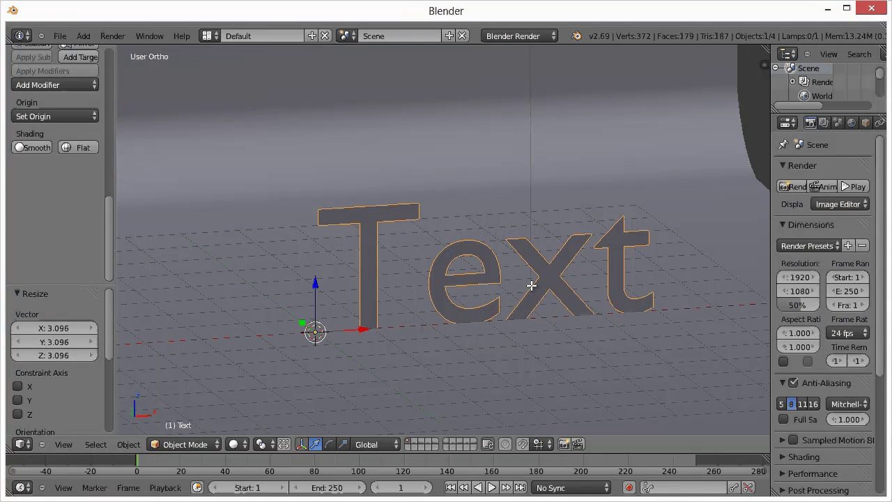
Replace the text object's content with "DC" in Edit Mode and return to Object Mode
{"action": "key", "text": "Tab"}
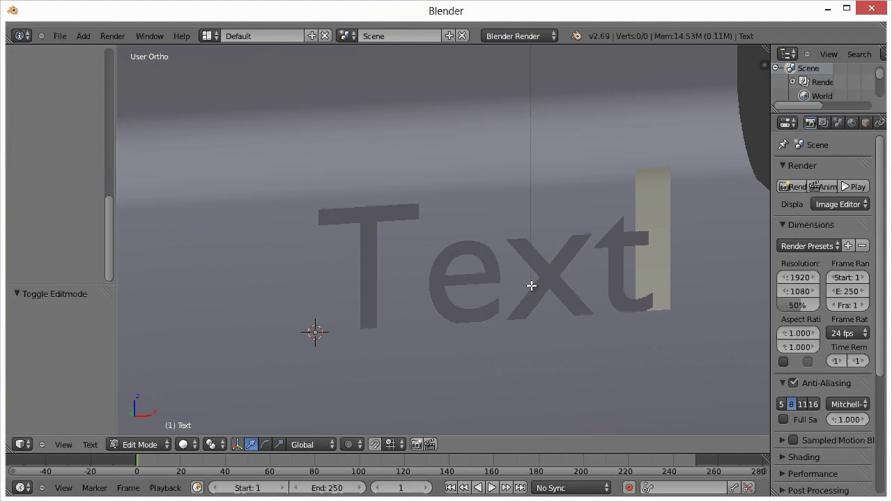
{"action": "key", "text": "BackSpace"}
{"action": "key", "text": "BackSpace"}
{"action": "key", "text": "BackSpace"}
{"action": "key", "text": "BackSpace"}
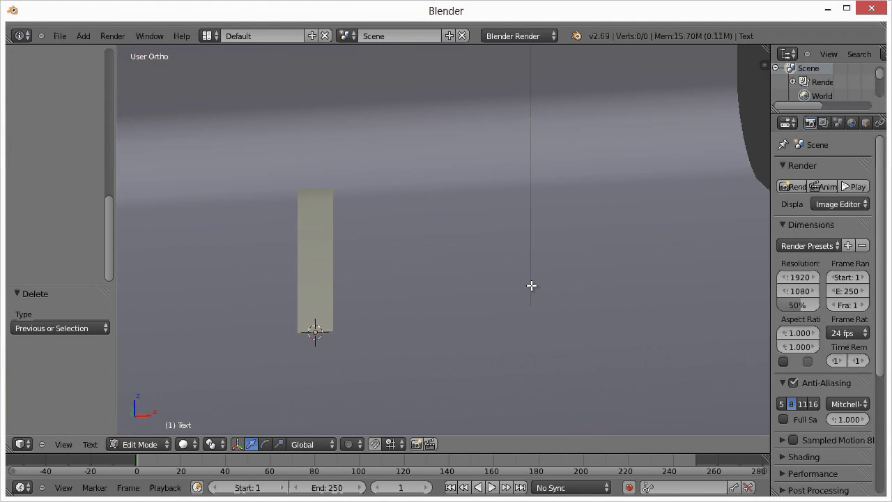
{"action": "type", "text": "DC"}
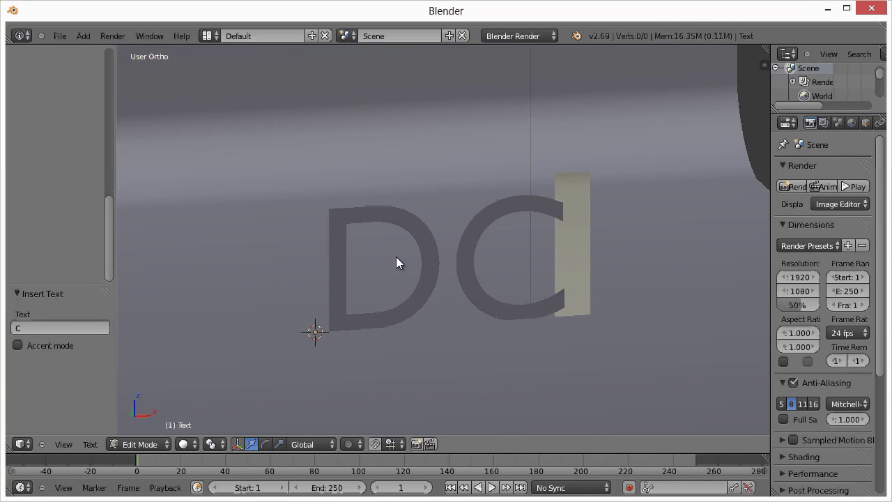
{"action": "key", "text": "Tab"}
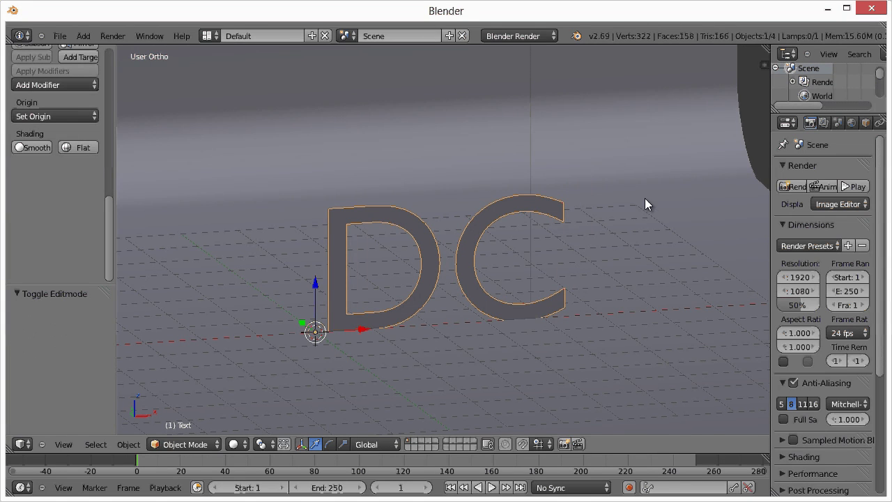
Widen the properties area, show the text's geometry settings and set its extrude to 0.400
{"action": "left_click_drag", "start_coordinate": [772, 140], "coordinate": [669, 147]}
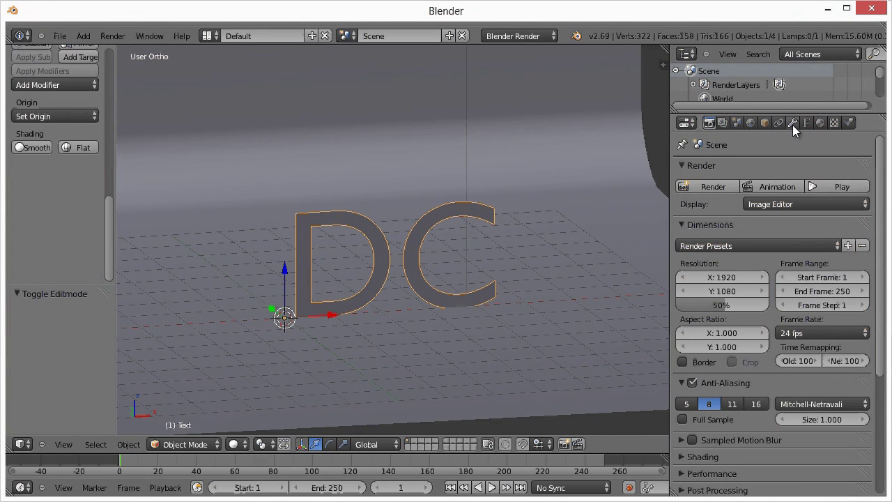
{"action": "left_click", "coordinate": [807, 123]}
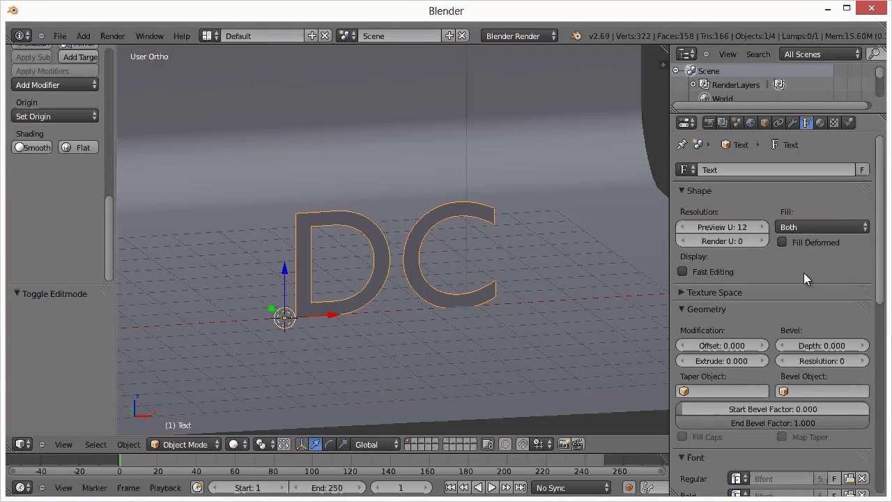
{"action": "scroll", "coordinate": [782, 310], "scroll_direction": "down", "scroll_amount": 2}
{"action": "scroll", "coordinate": [781, 306], "scroll_direction": "down", "scroll_amount": 2}
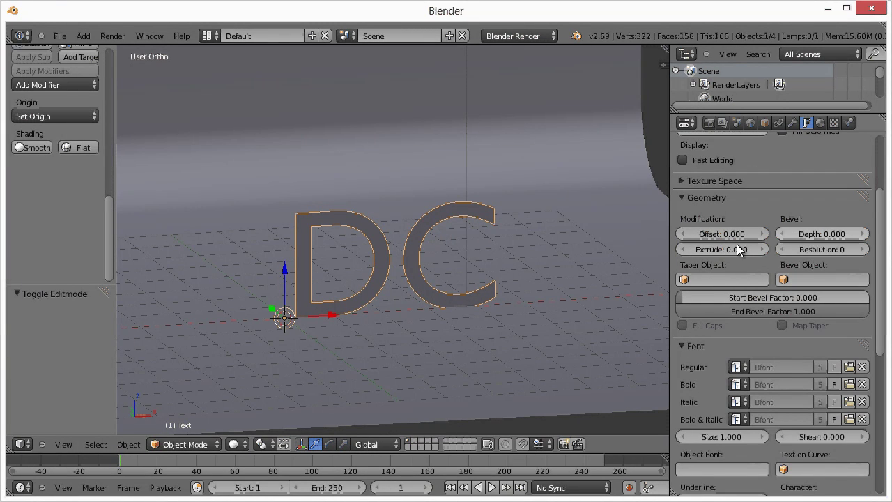
{"action": "left_click_drag", "start_coordinate": [732, 249], "coordinate": [733, 249]}
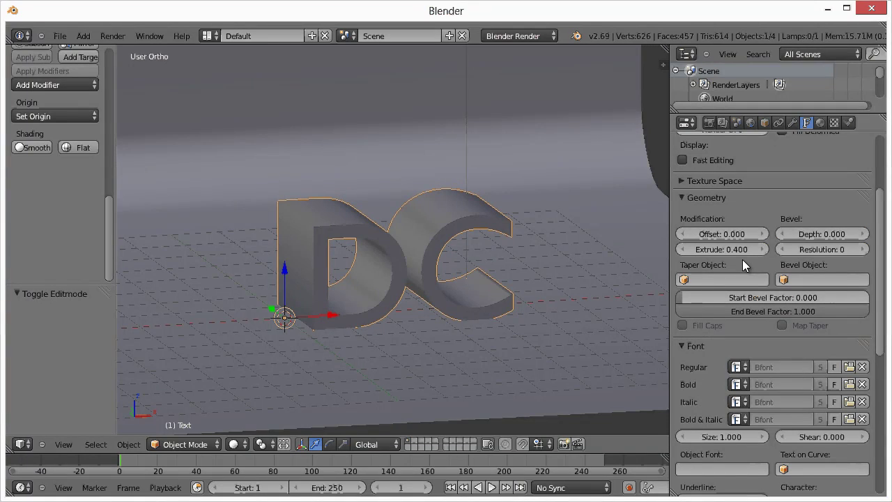
Set the text's bevel depth to 0.019 and its offset to 0.024
{"action": "left_click_drag", "start_coordinate": [819, 235], "coordinate": [829, 235]}
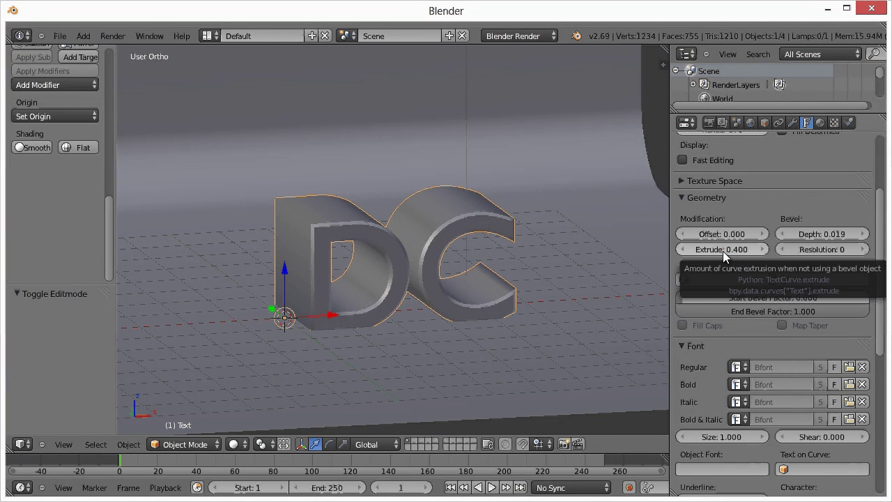
{"action": "middle_click_drag", "start_coordinate": [486, 316], "coordinate": [488, 313]}
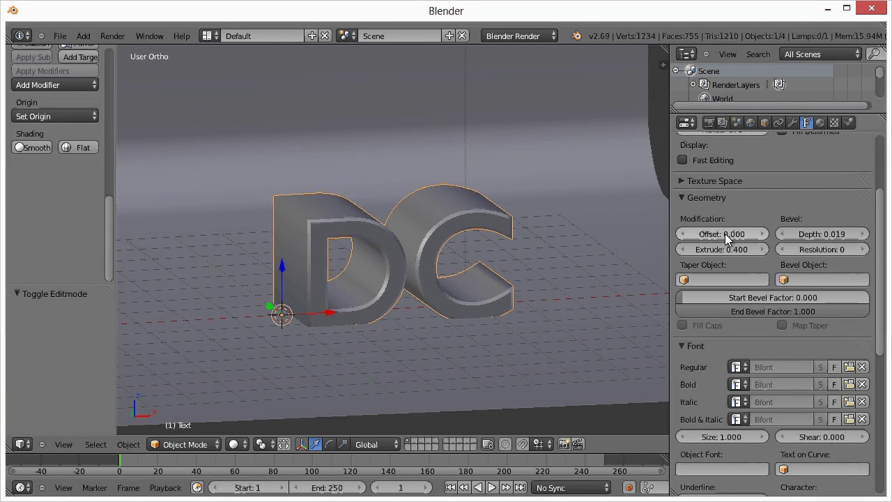
{"action": "left_click_drag", "start_coordinate": [726, 233], "coordinate": [740, 233]}
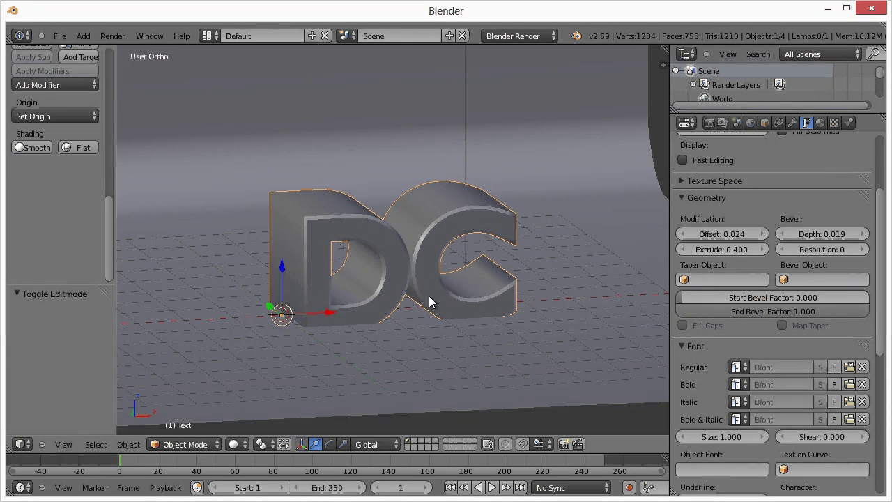
{"action": "scroll", "coordinate": [418, 303], "scroll_direction": "up", "scroll_amount": 4}
{"action": "middle_click_drag", "start_coordinate": [393, 300], "coordinate": [398, 292]}
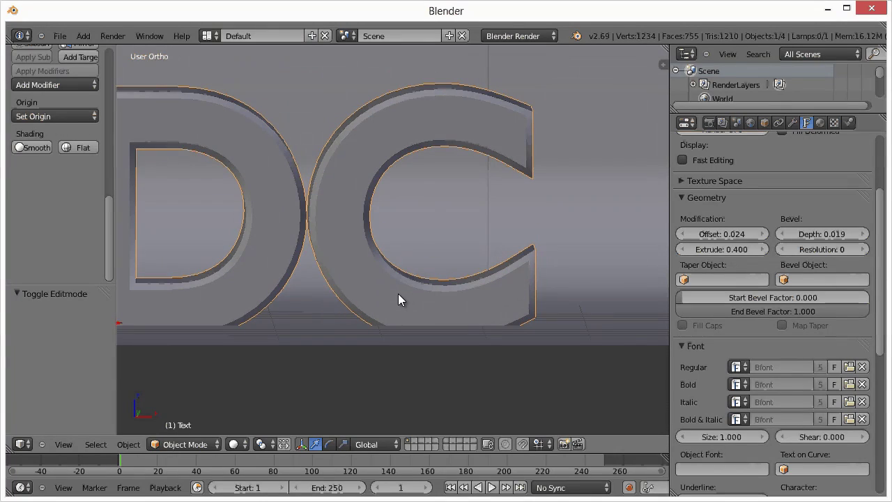
Set the text's geometry offset to 0.009 so the two letters are spaced apart
{"action": "key", "text": "KP_1"}
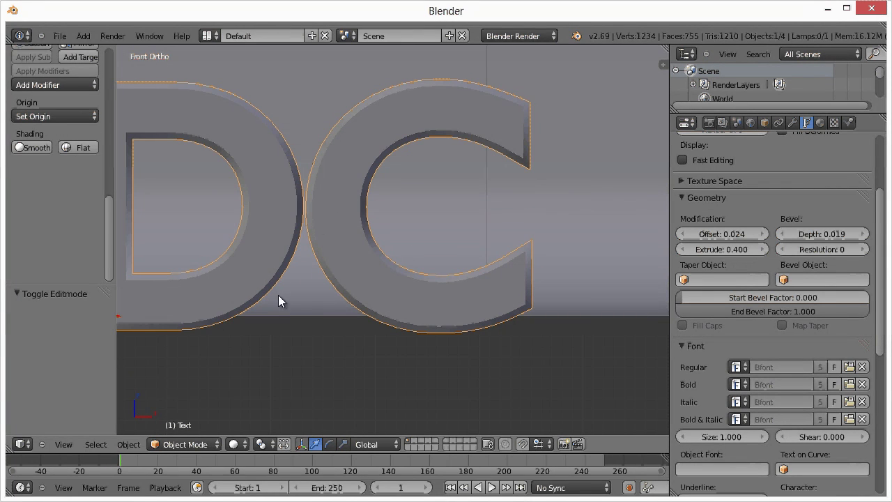
{"action": "middle_click_drag", "start_coordinate": [294, 311], "coordinate": [290, 306]}
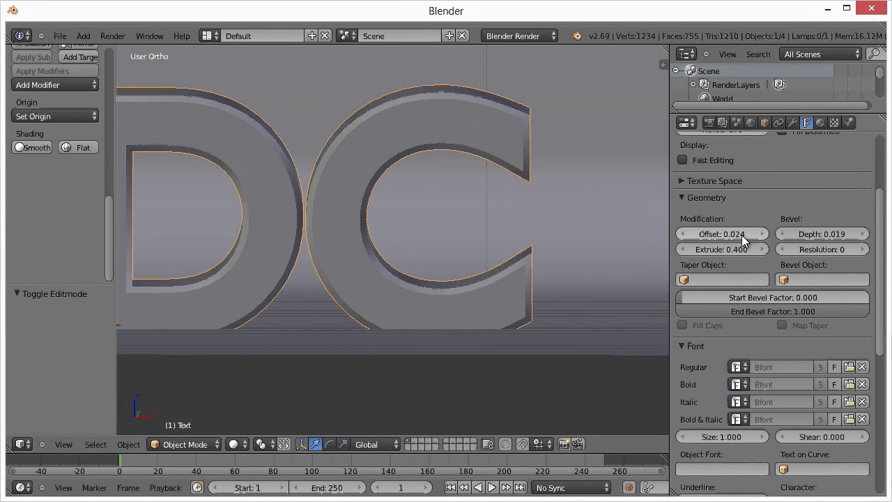
{"action": "left_click_drag", "start_coordinate": [741, 234], "coordinate": [736, 235]}
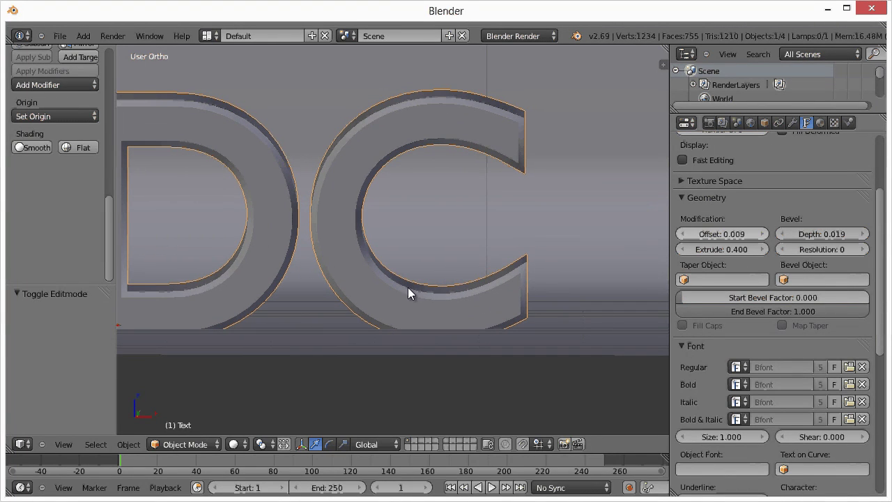
{"action": "middle_click_drag", "start_coordinate": [373, 301], "coordinate": [547, 195]}
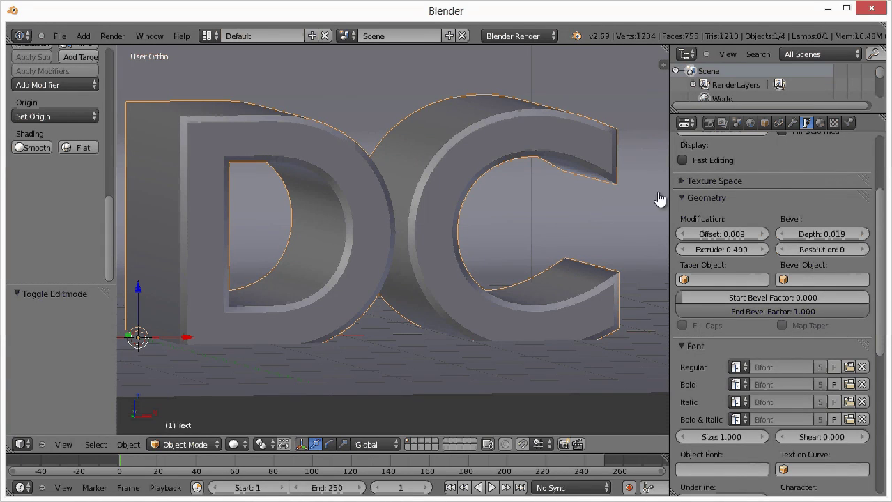
Convert the DC text object to a mesh with Mesh from Curve/Meta/Surf/Text
{"action": "scroll", "coordinate": [794, 198], "scroll_direction": "down", "scroll_amount": 2}
{"action": "scroll", "coordinate": [811, 212], "scroll_direction": "up", "scroll_amount": 5}
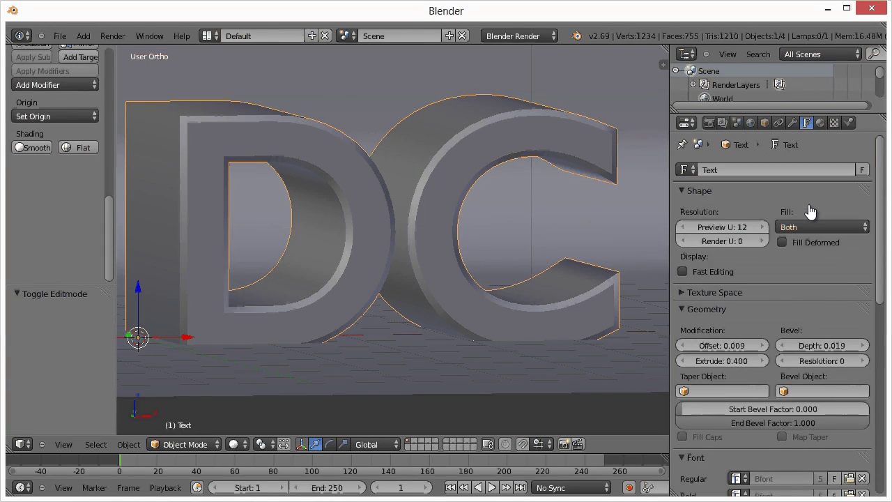
{"action": "scroll", "coordinate": [811, 210], "scroll_direction": "down", "scroll_amount": 4}
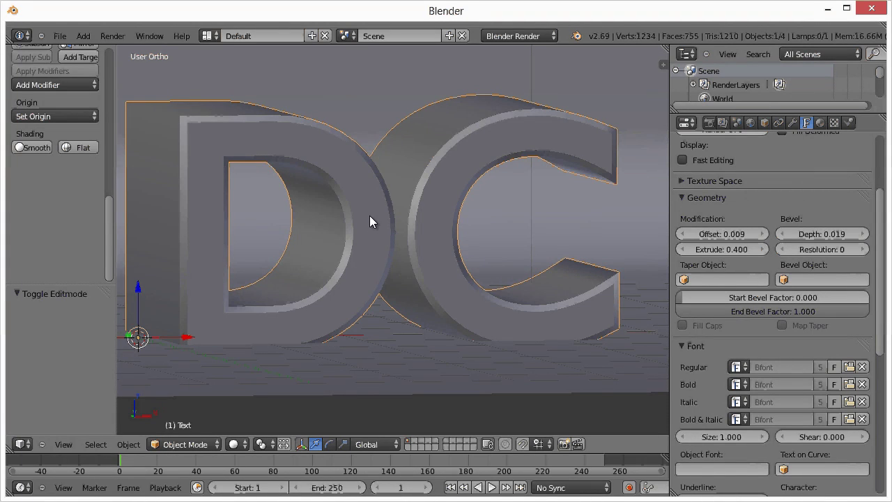
{"action": "key", "text": "alt+c"}
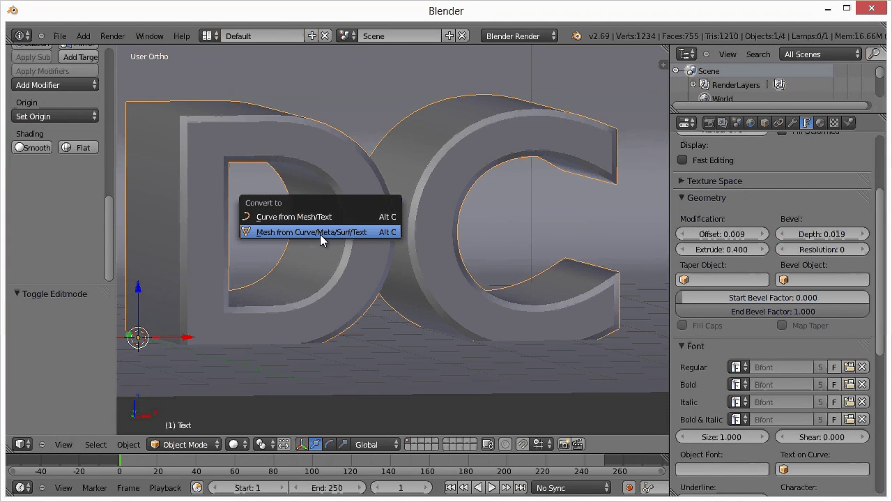
{"action": "left_click", "coordinate": [358, 232]}
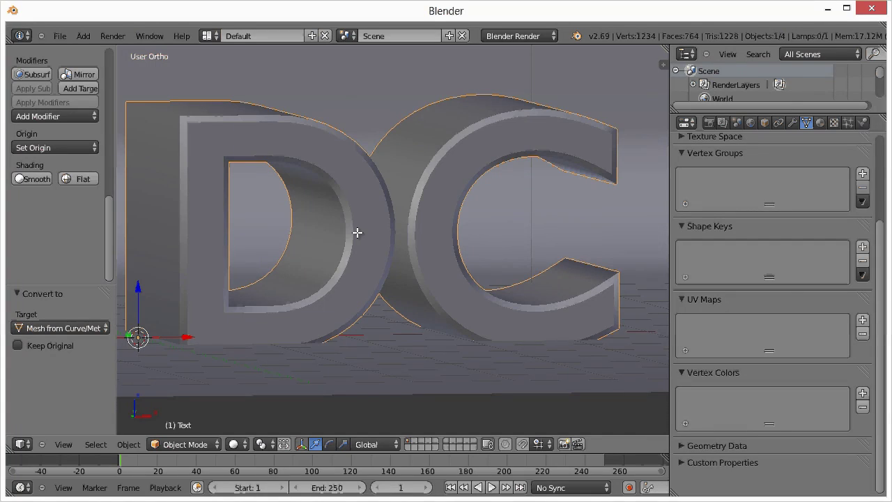
Raise the DC mesh by 0.007 along Z in Object Mode and enter Edit Mode
{"action": "key", "text": "Tab"}
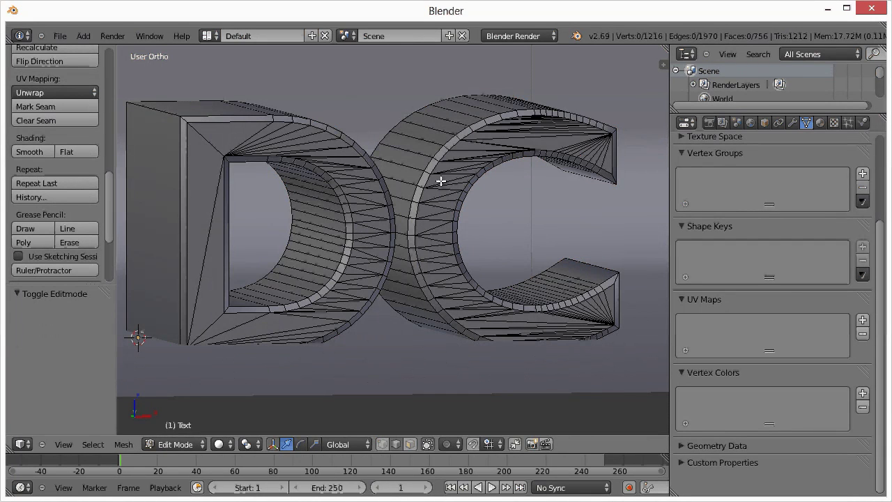
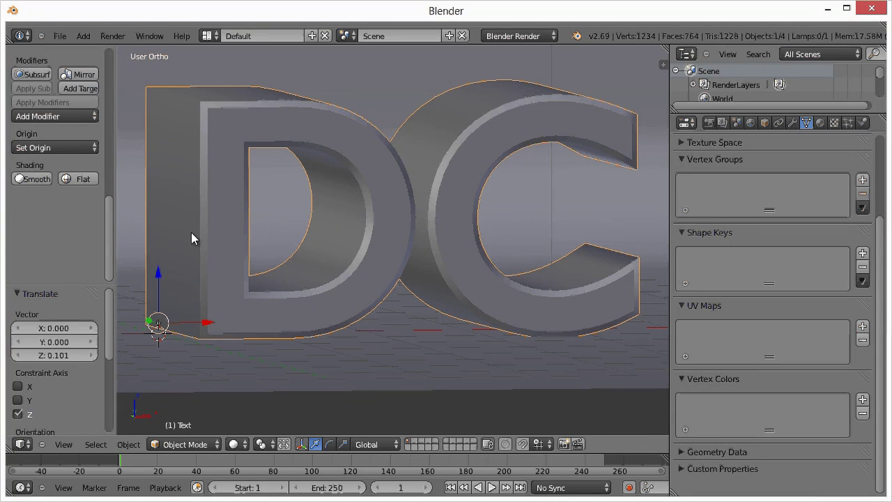
{"action": "left_click_drag", "start_coordinate": [158, 273], "coordinate": [156, 270]}
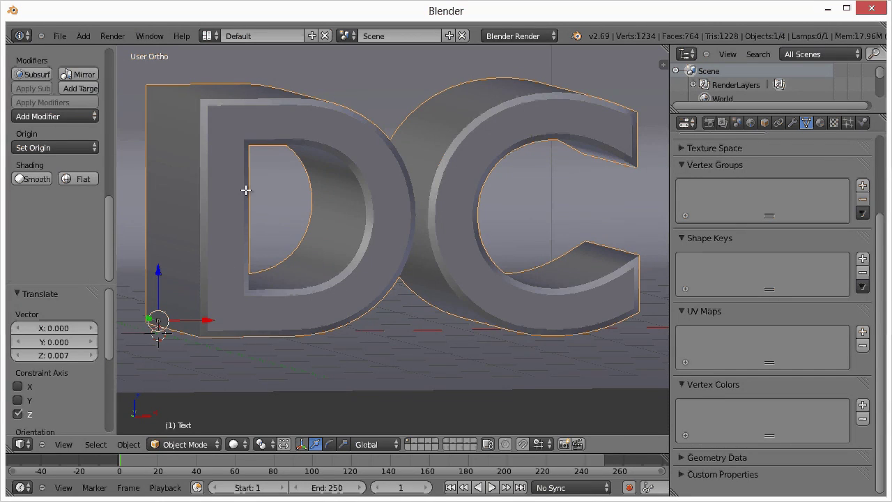
{"action": "key", "text": "Tab"}
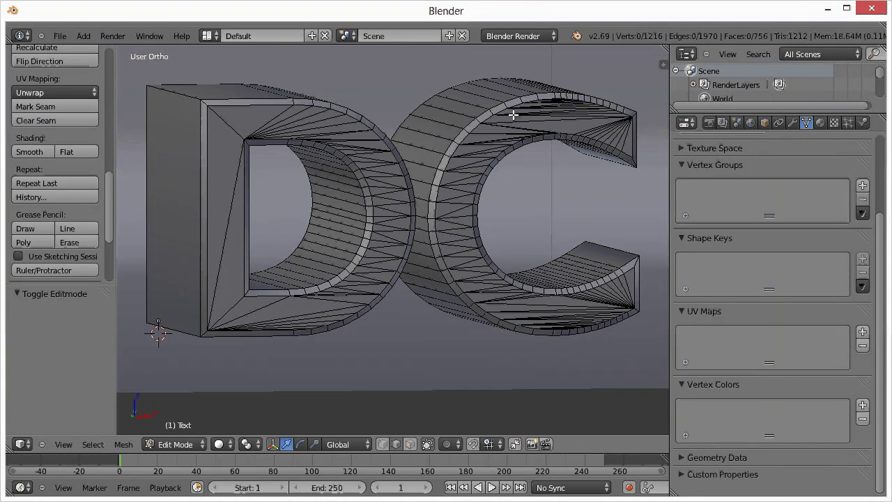
Select the edge loops around the D's front face, covering both its outer outline and its inner hole
{"action": "right_click", "coordinate": [252, 106], "text": "alt"}
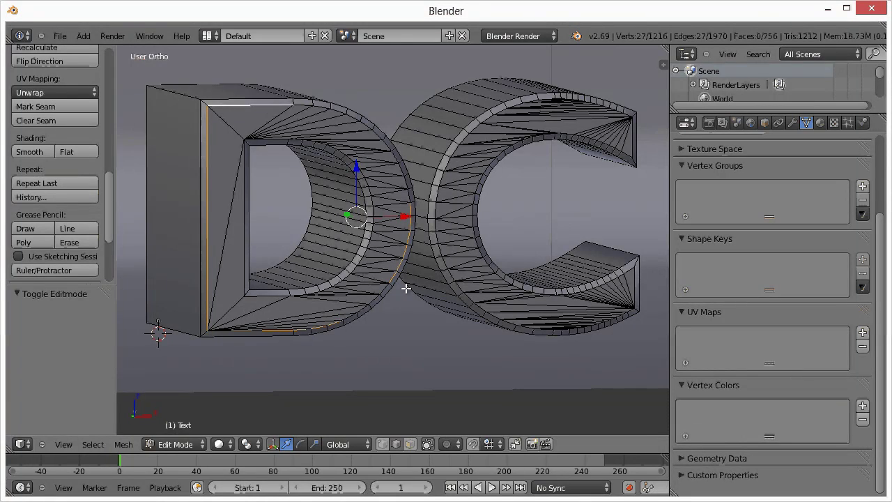
{"action": "right_click", "coordinate": [322, 106], "text": "alt+shift"}
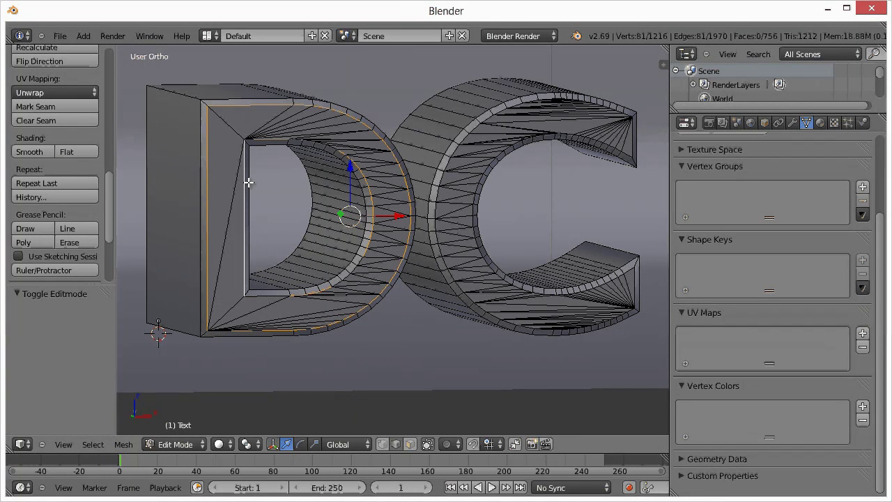
{"action": "right_click", "coordinate": [298, 195], "text": "alt+shift"}
{"action": "scroll", "coordinate": [288, 198], "scroll_direction": "up", "scroll_amount": 4}
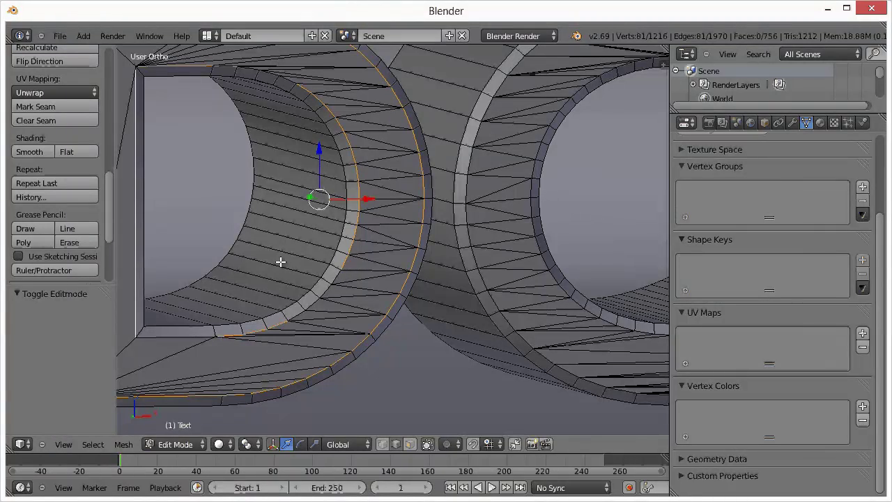
{"action": "right_click", "coordinate": [224, 101], "text": "alt+shift"}
Add the front-face edges along the C's outer and inner curves to the selection
{"action": "key", "text": "KP_8"}
{"action": "key", "text": "KP_4"}
{"action": "key", "text": "KP_4"}
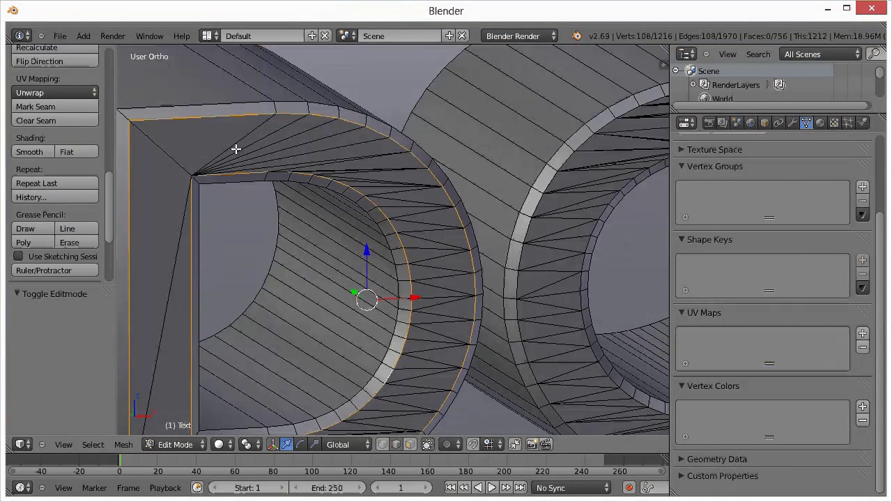
{"action": "key", "text": "KP_4"}
{"action": "key", "text": "KP_4"}
{"action": "key", "text": "KP_4"}
{"action": "key", "text": "KP_4"}
{"action": "key", "text": "KP_4"}
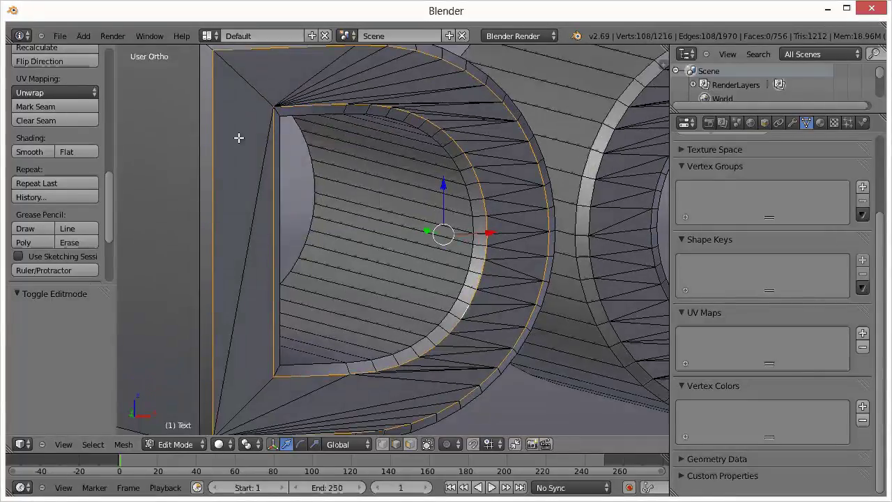
{"action": "key", "text": "KP_4"}
{"action": "key", "text": "KP_4"}
{"action": "key", "text": "KP_4"}
{"action": "key", "text": "KP_4"}
{"action": "key", "text": "KP_4"}
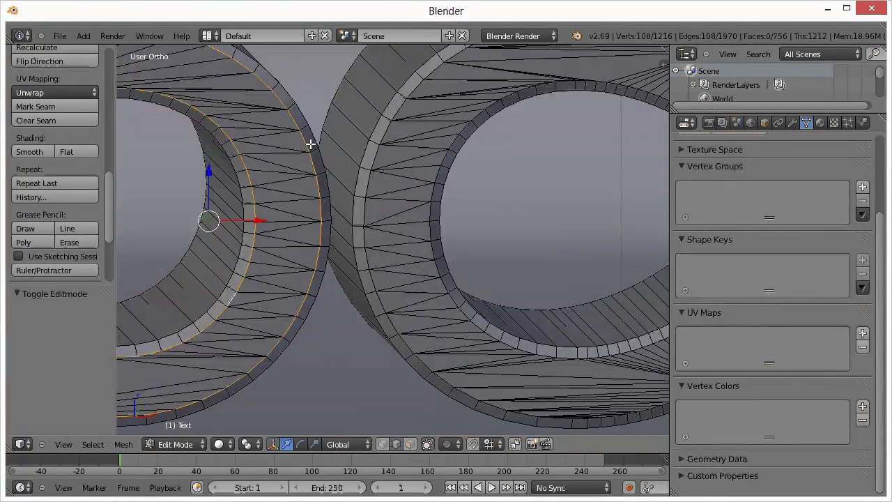
{"action": "key", "text": "KP_4"}
{"action": "key", "text": "KP_4"}
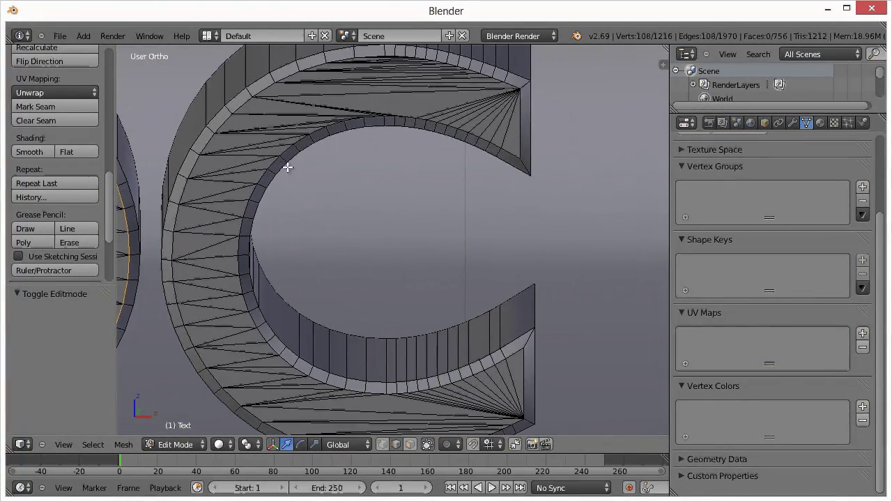
{"action": "key", "text": "KP_4"}
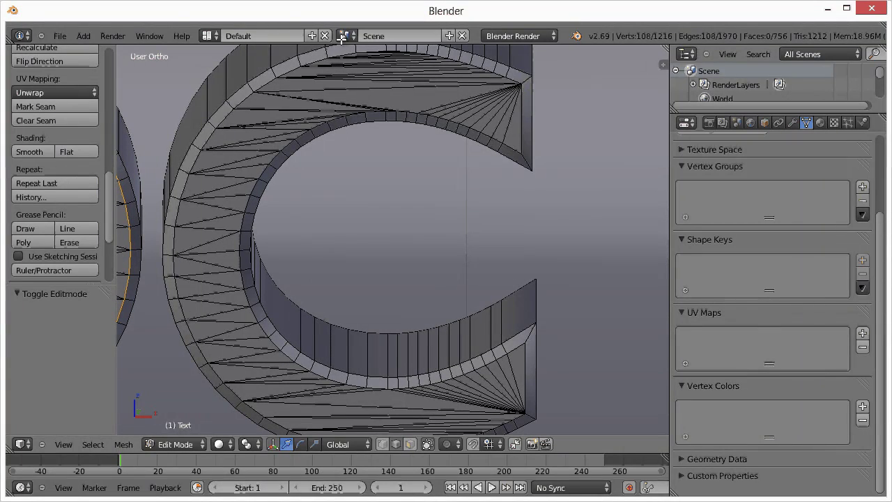
{"action": "right_click", "coordinate": [313, 62], "text": "alt+shift"}
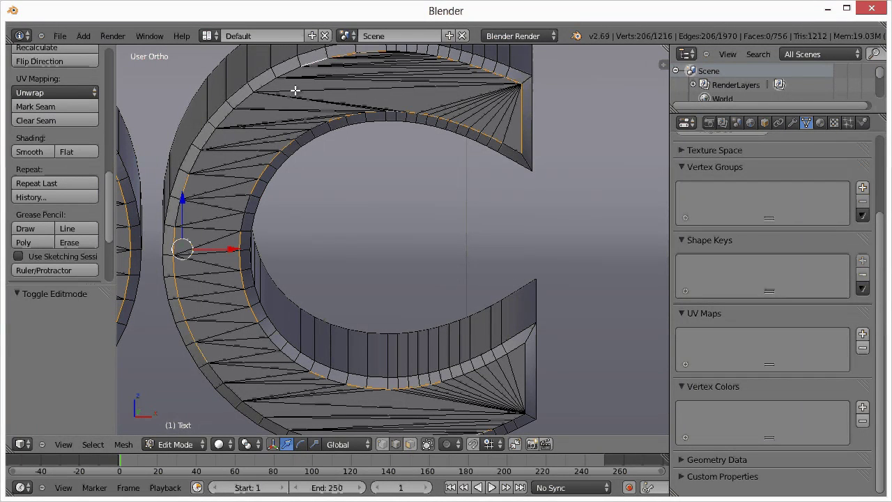
{"action": "right_click", "coordinate": [303, 131], "text": "alt+shift"}
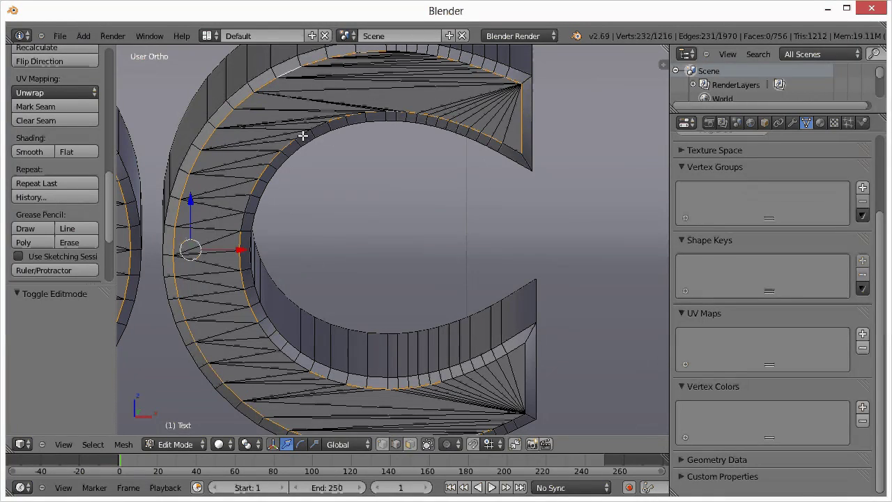
{"action": "right_click", "coordinate": [330, 139], "text": "alt+shift"}
Add the missing front-face edges at the C's lower tip and upper outer arc to complete the selected outline
{"action": "middle_click_drag", "start_coordinate": [394, 192], "coordinate": [378, 243]}
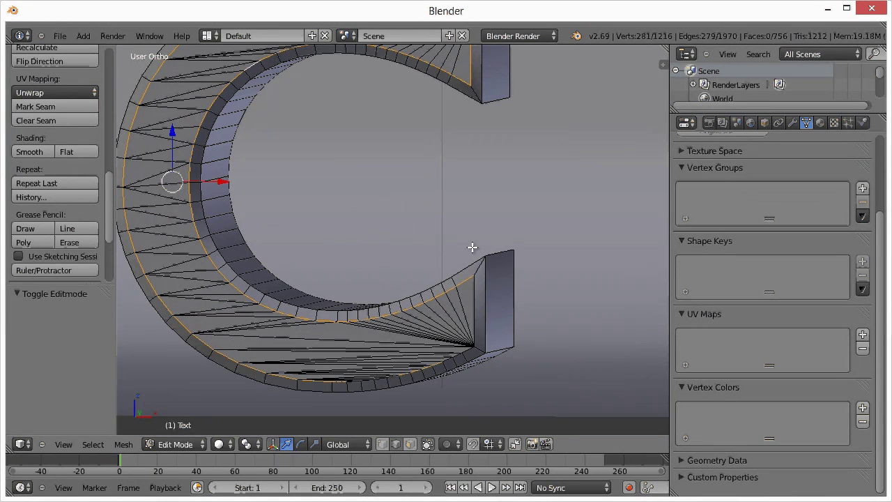
{"action": "right_click", "coordinate": [465, 363], "text": "alt+shift"}
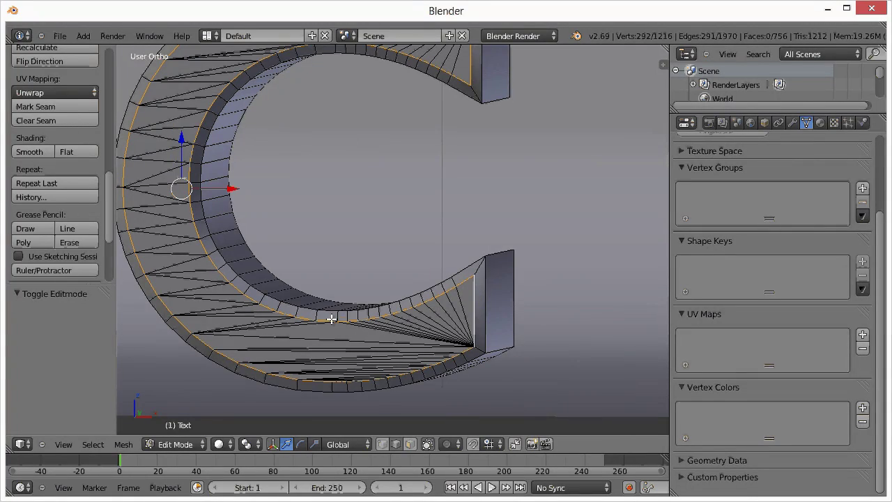
{"action": "middle_click_drag", "start_coordinate": [330, 315], "coordinate": [359, 253]}
{"action": "middle_click_drag", "start_coordinate": [428, 120], "coordinate": [422, 90]}
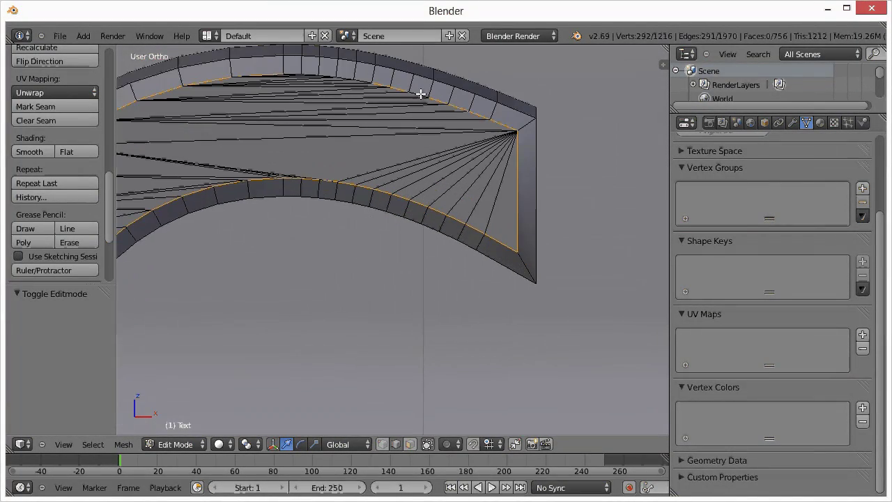
{"action": "right_click", "coordinate": [418, 95], "text": "alt+shift"}
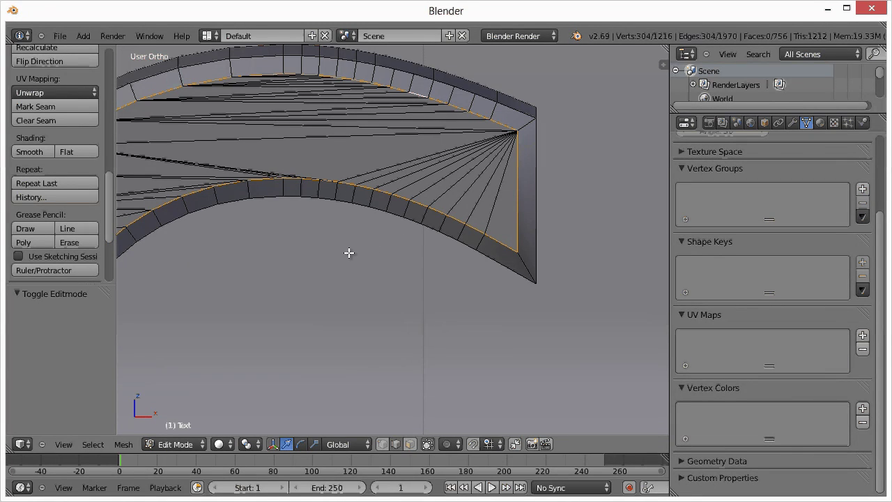
{"action": "middle_click_drag", "start_coordinate": [348, 252], "coordinate": [399, 287]}
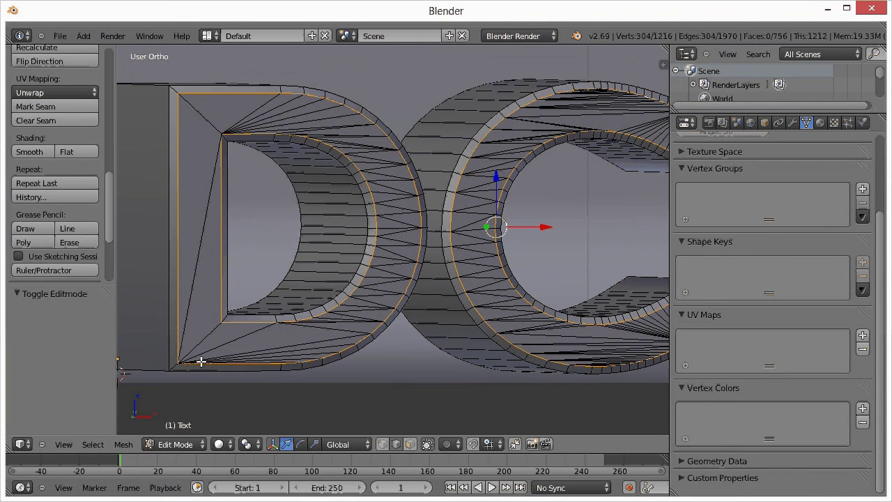
Switch the viewport shading to Wireframe and view the selected front outlines at an angle
{"action": "left_click", "coordinate": [186, 444]}
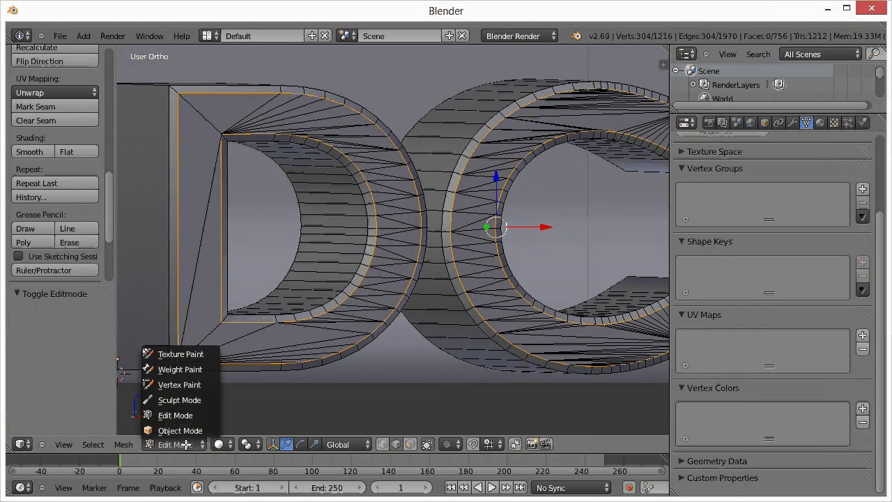
{"action": "left_click", "coordinate": [223, 444]}
{"action": "left_click", "coordinate": [240, 414]}
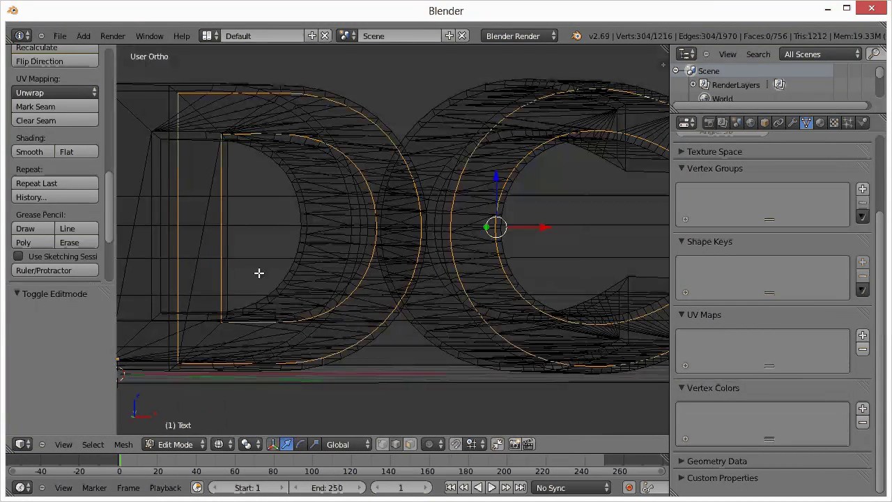
{"action": "middle_click_drag", "start_coordinate": [264, 285], "coordinate": [449, 268]}
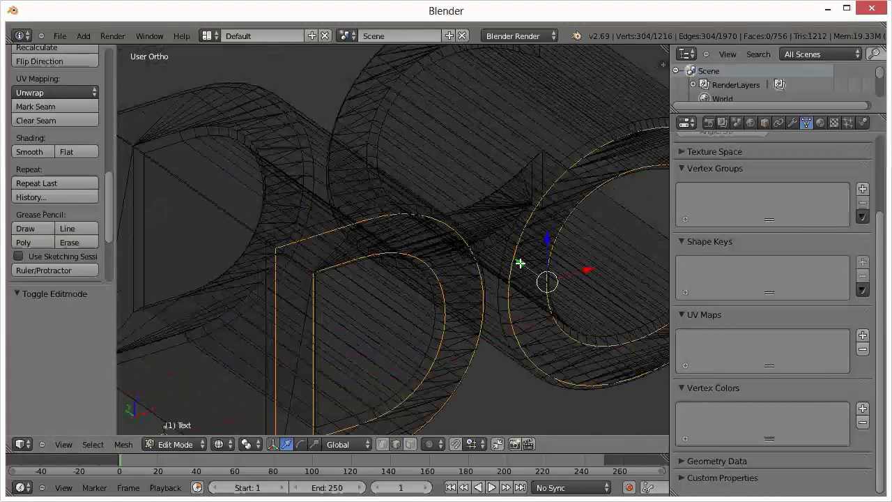
Move the selected front outlines 1.675 along Y into the letters and check their depth from the top view
{"action": "key", "text": "g"}
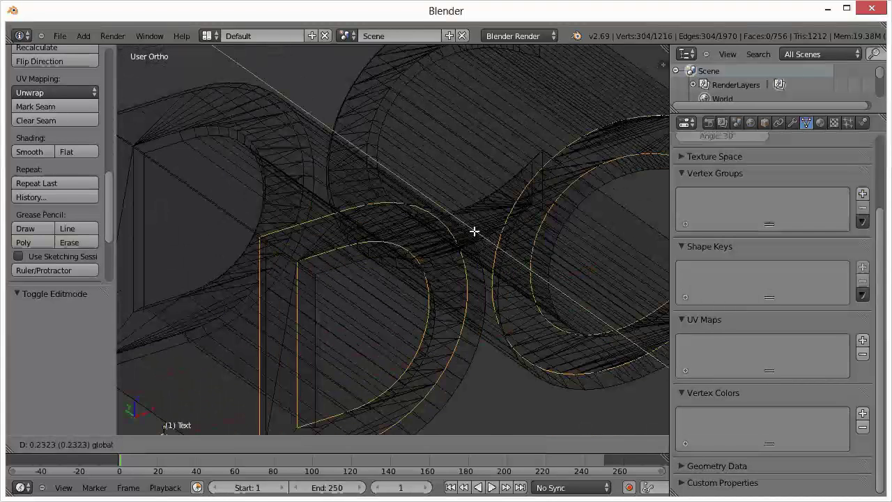
{"action": "key", "text": "y"}
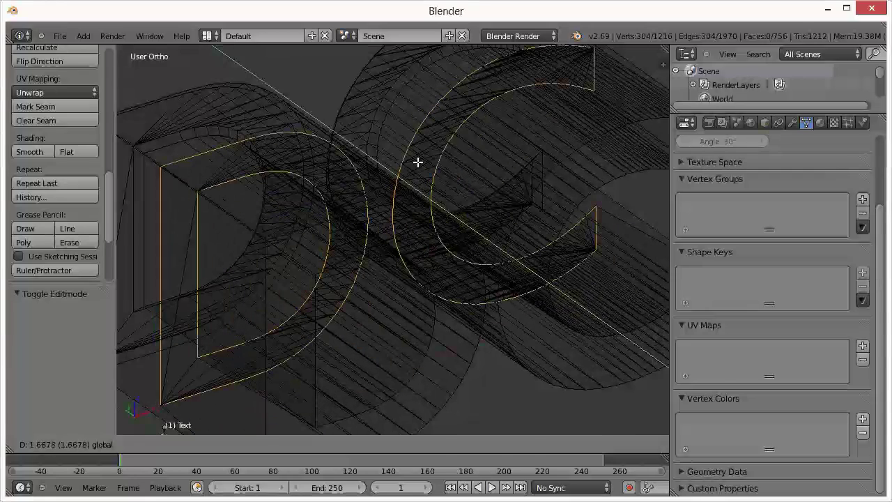
{"action": "left_click", "coordinate": [377, 227]}
{"action": "key", "text": "KP_8"}
{"action": "key", "text": "KP_8"}
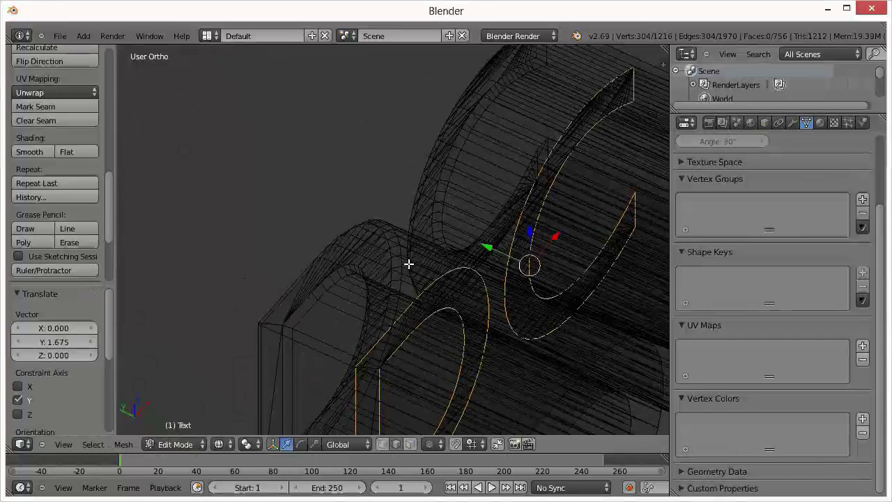
{"action": "key", "text": "KP_7"}
{"action": "key", "text": "KP_Decimal"}
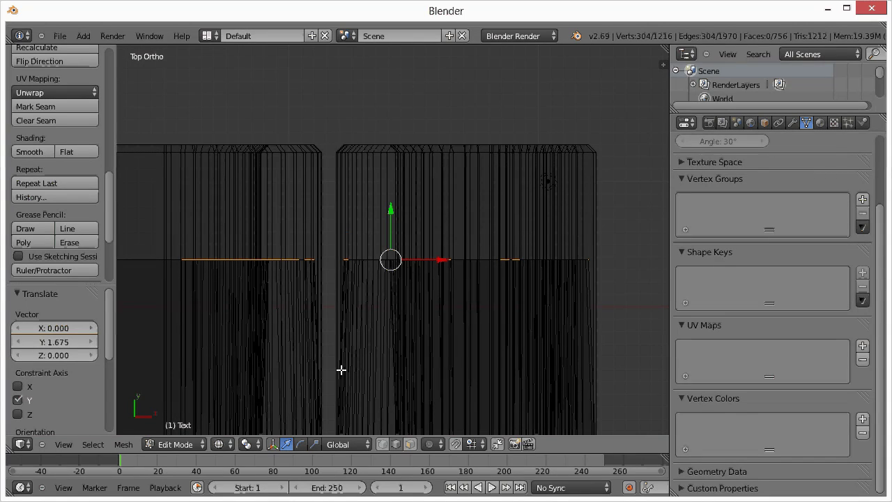
{"action": "middle_click_drag", "start_coordinate": [402, 273], "coordinate": [356, 190], "text": "shift"}
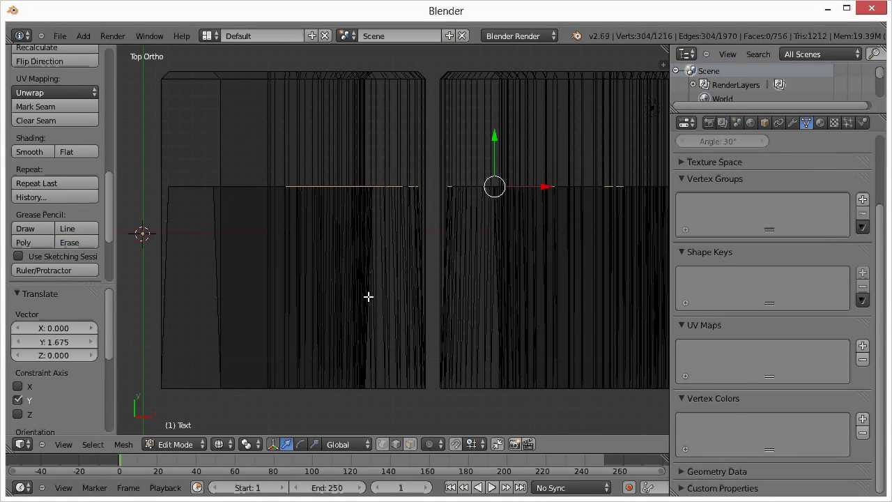
Return the text to Object Mode, set the viewport shading to Solid and inspect the recessed letters at an angle
{"action": "middle_click_drag", "start_coordinate": [368, 296], "coordinate": [374, 205]}
{"action": "key", "text": "KP_8"}
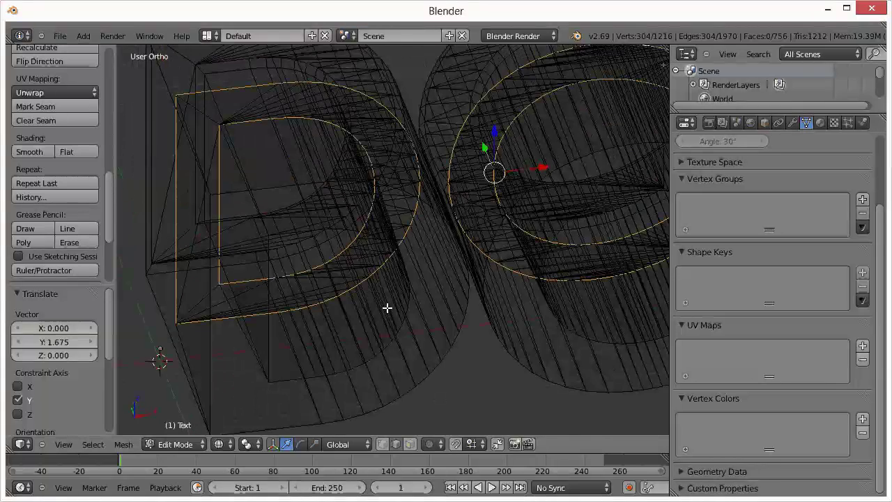
{"action": "scroll", "coordinate": [387, 307], "scroll_direction": "down", "scroll_amount": 2}
{"action": "middle_click_drag", "start_coordinate": [388, 300], "coordinate": [392, 260]}
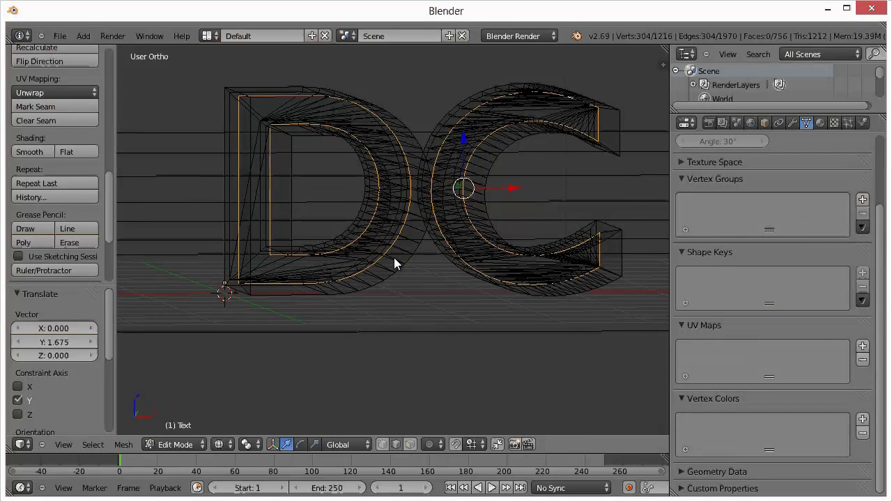
{"action": "key", "text": "Tab"}
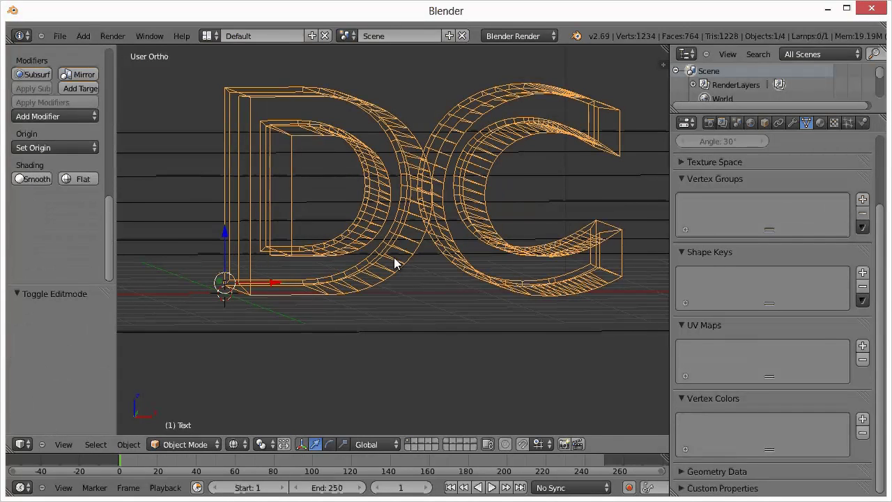
{"action": "left_click", "coordinate": [233, 444]}
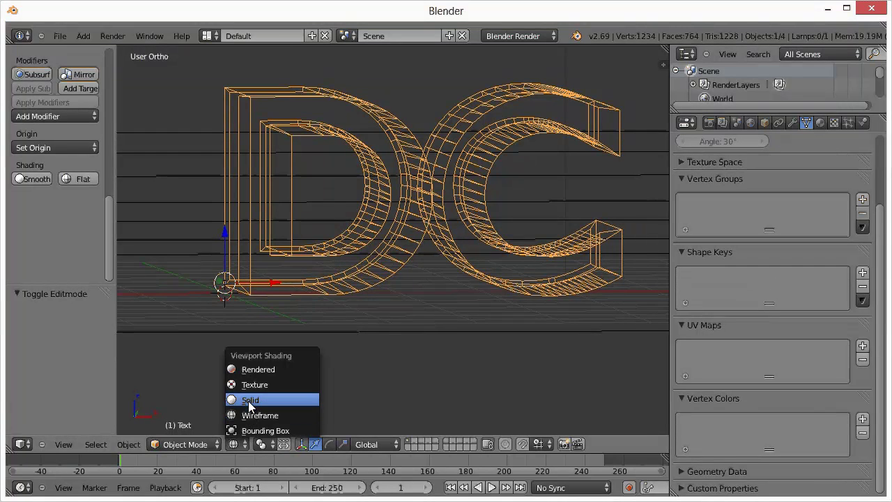
{"action": "left_click", "coordinate": [248, 400]}
{"action": "middle_click_drag", "start_coordinate": [351, 346], "coordinate": [389, 346]}
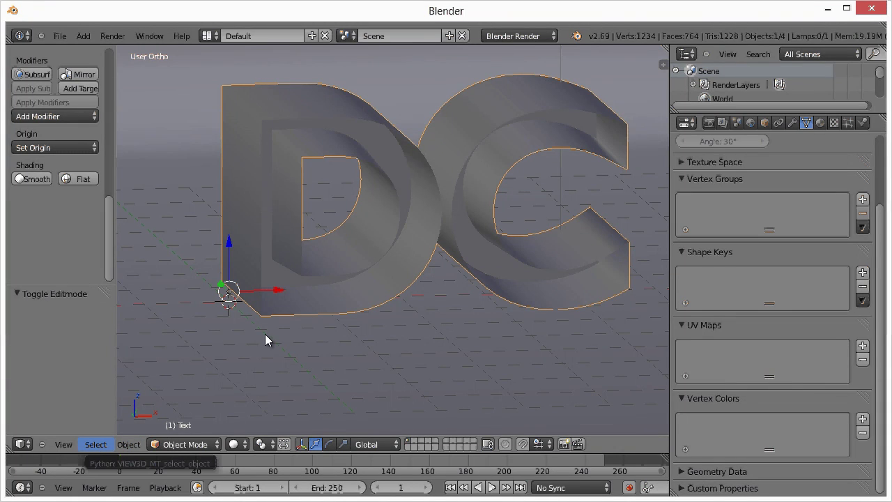
Look through the camera and enable Lock Camera to View
{"action": "key", "text": "KP_0"}
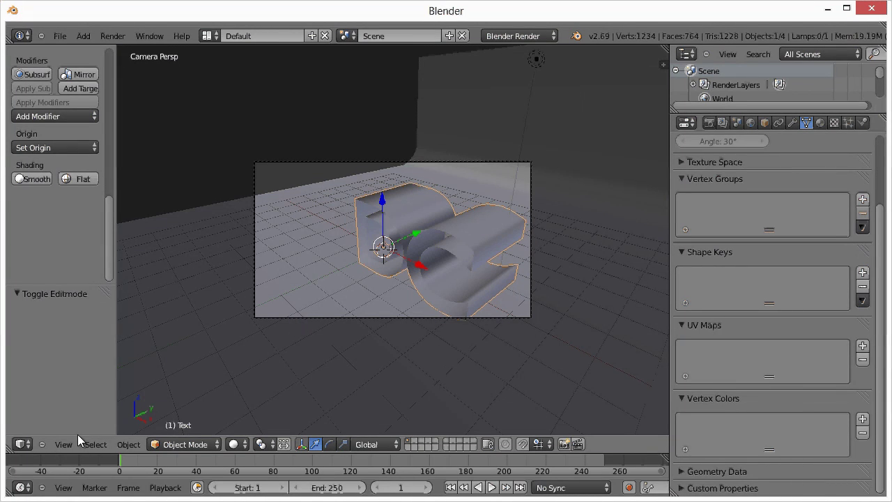
{"action": "left_click", "coordinate": [66, 444]}
{"action": "left_click", "coordinate": [77, 430]}
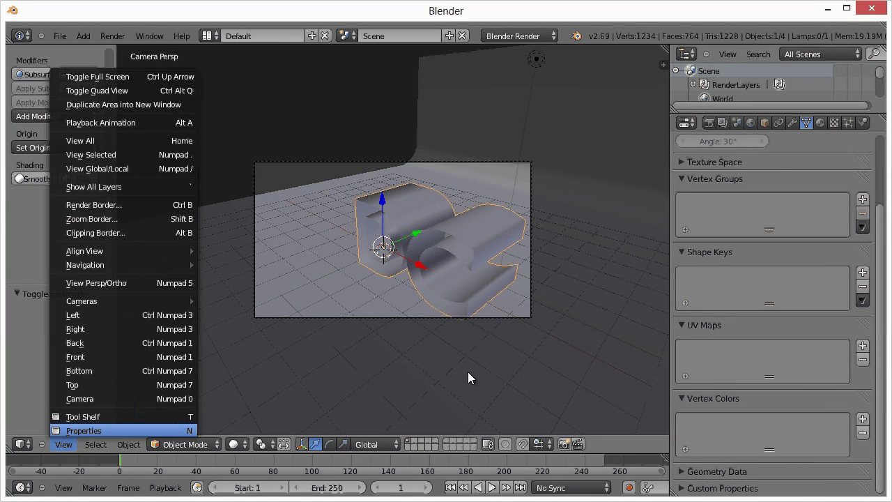
{"action": "left_click", "coordinate": [583, 287]}
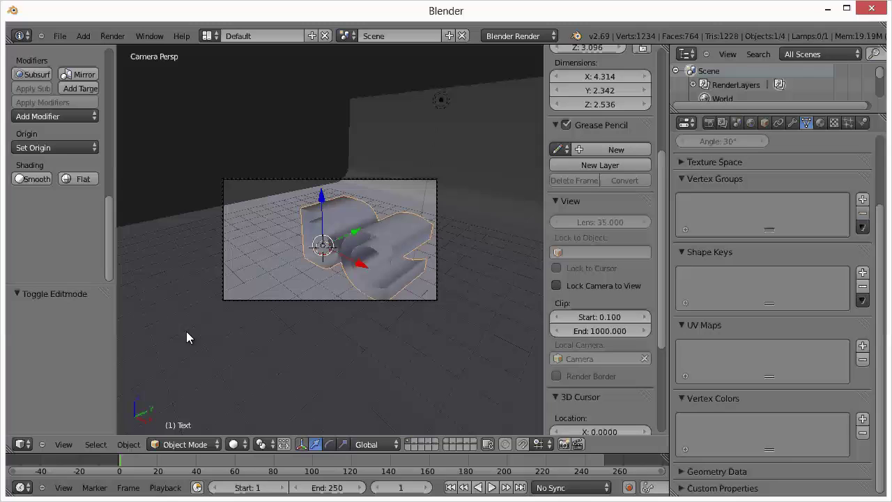
{"action": "left_click", "coordinate": [68, 443]}
{"action": "left_click", "coordinate": [78, 430]}
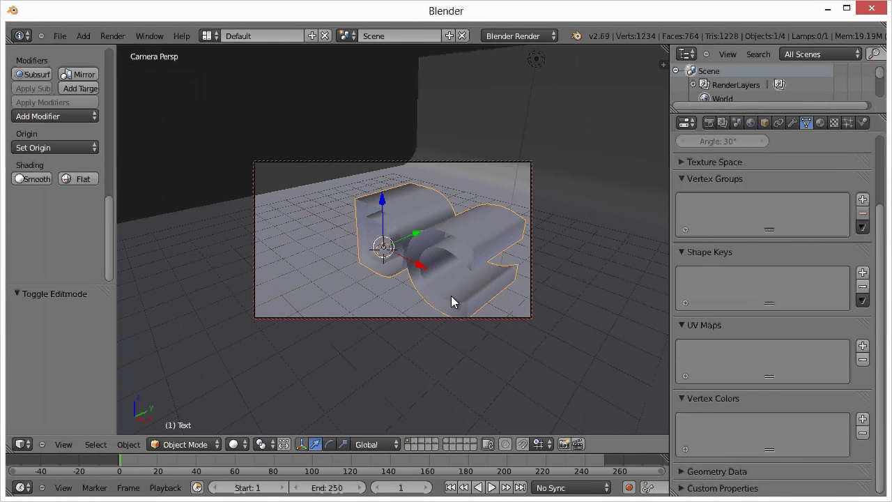
Frame the letters from the front by orbiting the camera and moving the text along negative X, with a last move of -2.284
{"action": "middle_click_drag", "start_coordinate": [450, 295], "coordinate": [411, 300]}
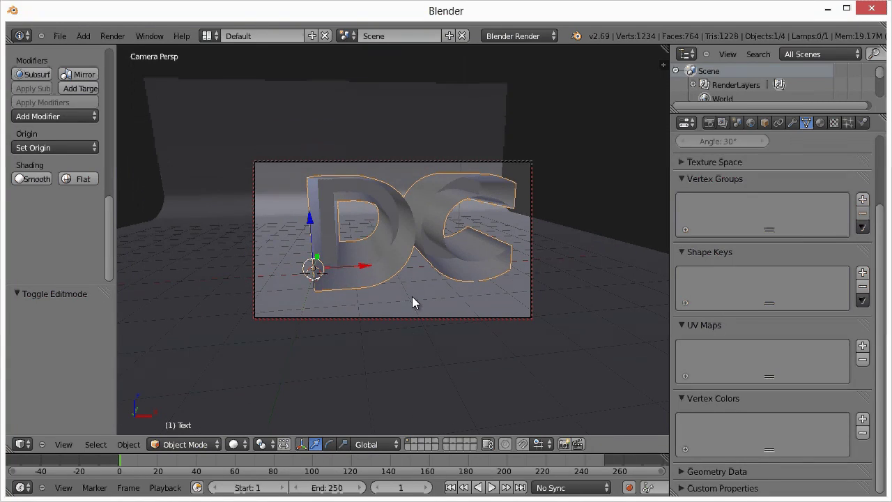
{"action": "left_click_drag", "start_coordinate": [360, 266], "coordinate": [296, 273]}
{"action": "middle_click_drag", "start_coordinate": [369, 305], "coordinate": [437, 309]}
{"action": "left_click_drag", "start_coordinate": [440, 279], "coordinate": [342, 295]}
{"action": "middle_click_drag", "start_coordinate": [342, 295], "coordinate": [358, 289]}
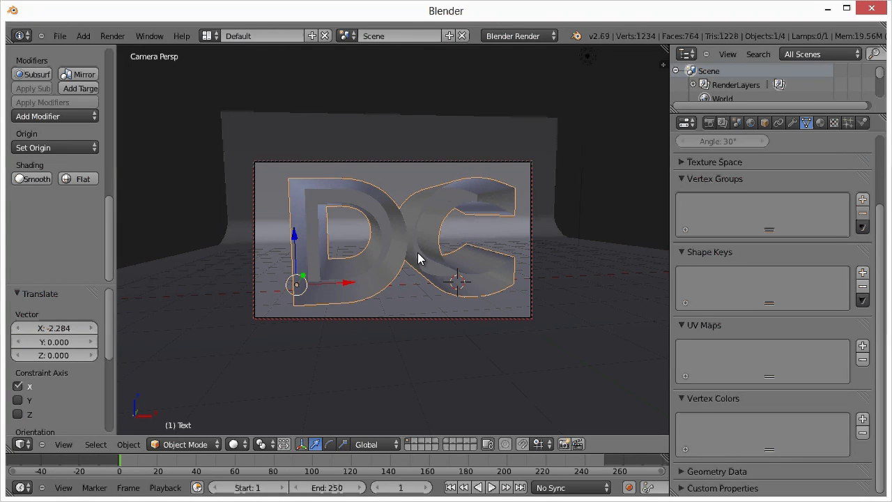
Switch the render engine to Cycles Render and look over its render settings
{"action": "left_click", "coordinate": [710, 124]}
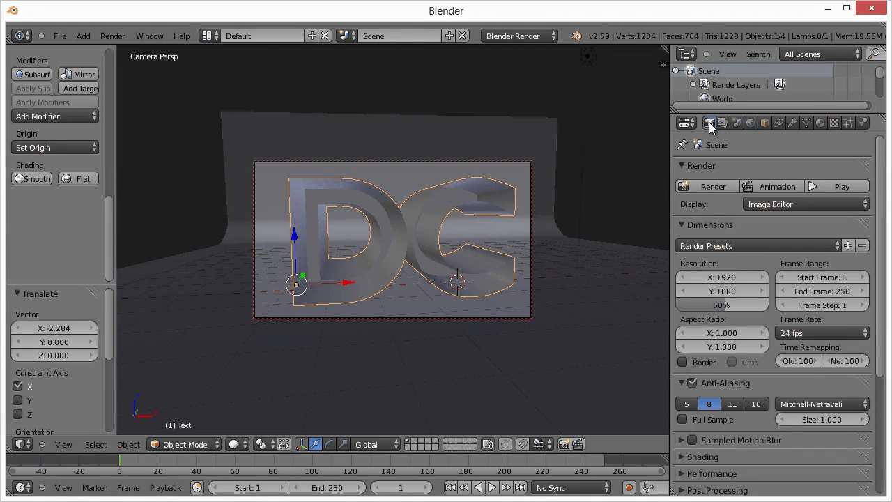
{"action": "left_click", "coordinate": [520, 35]}
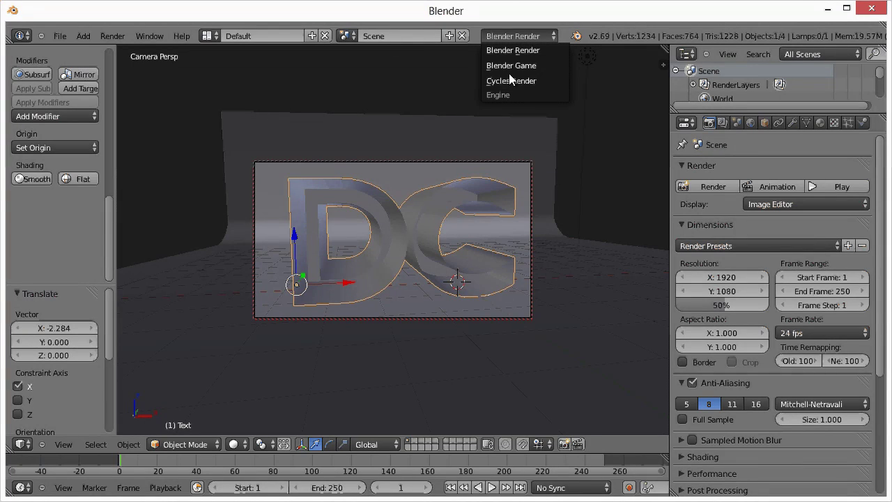
{"action": "left_click", "coordinate": [518, 80]}
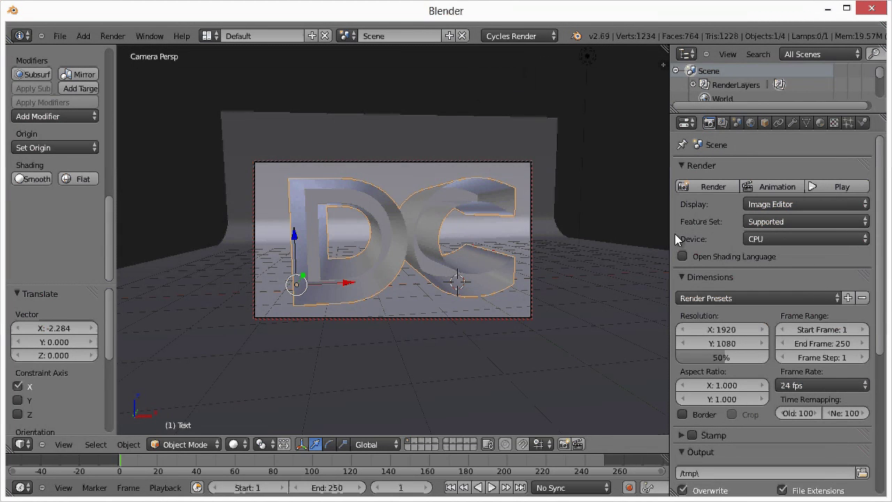
{"action": "scroll", "coordinate": [791, 342], "scroll_direction": "down", "scroll_amount": 2}
{"action": "scroll", "coordinate": [792, 342], "scroll_direction": "up", "scroll_amount": 2}
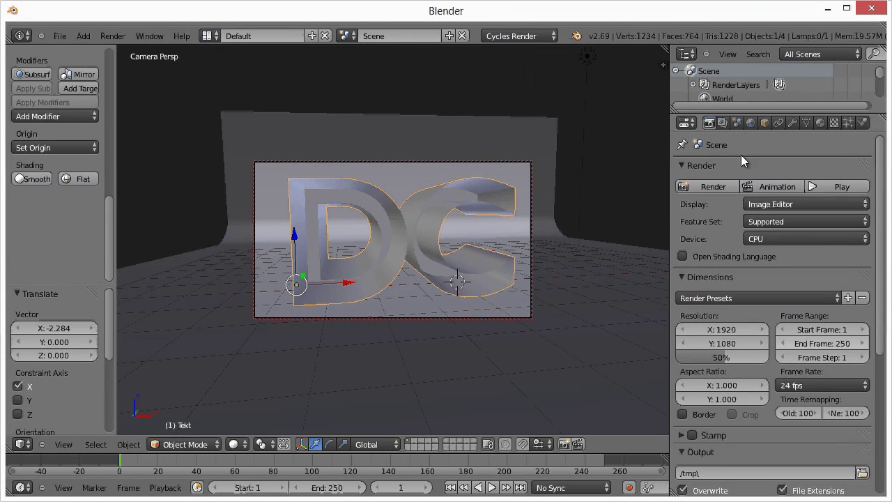
Set the world surface color to pure white, with R, G and B at 1.000
{"action": "left_click", "coordinate": [750, 123]}
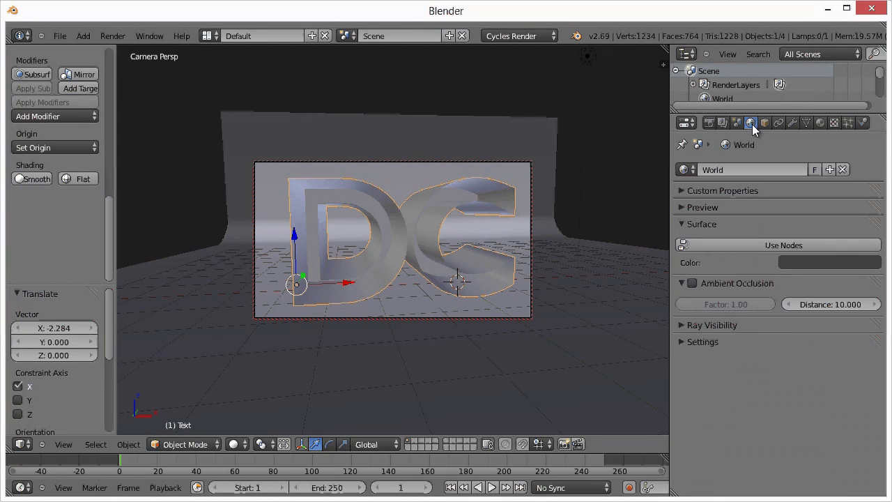
{"action": "left_click", "coordinate": [810, 257]}
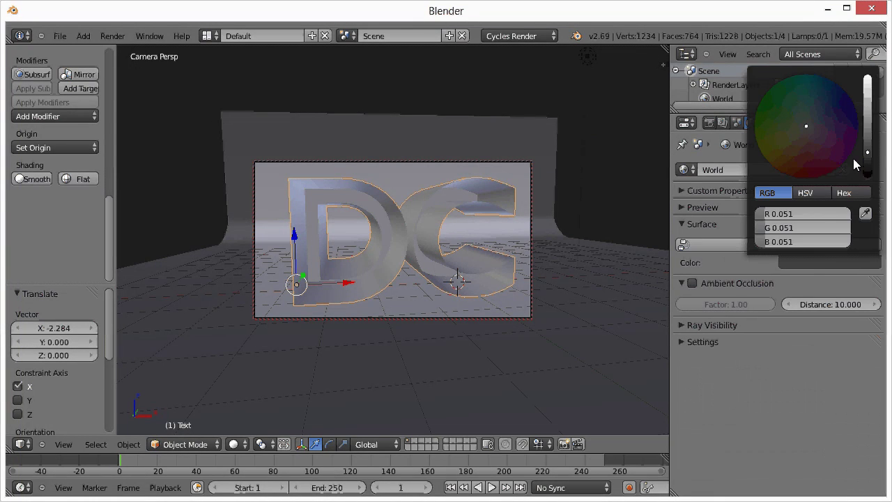
{"action": "left_click", "coordinate": [869, 78]}
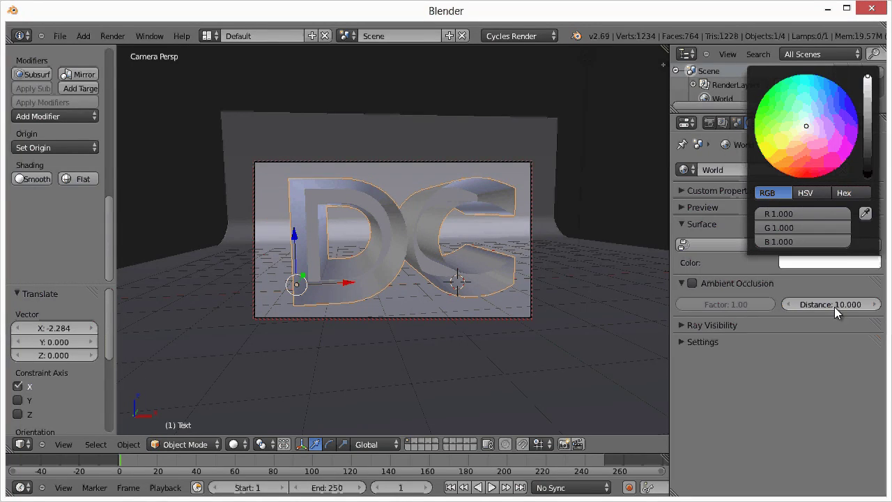
Set both the render and preview samples to 100 in the Cycles sampling settings
{"action": "left_click", "coordinate": [709, 123]}
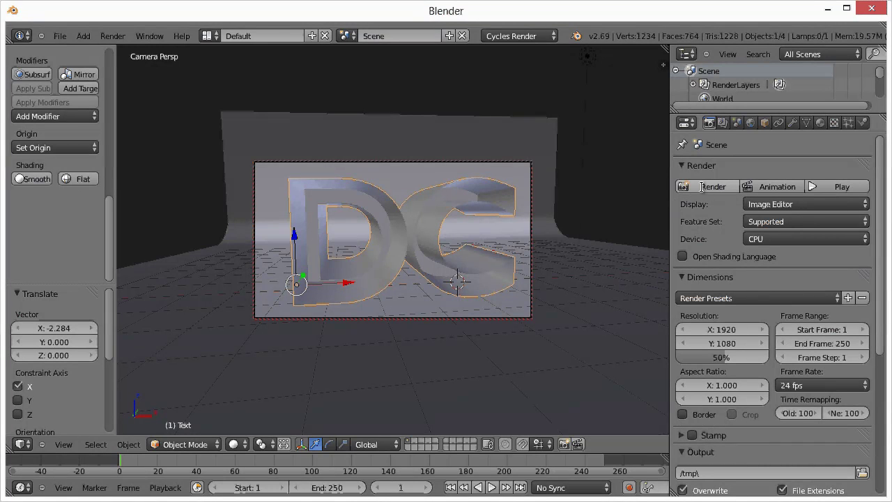
{"action": "scroll", "coordinate": [706, 325], "scroll_direction": "down", "scroll_amount": 8}
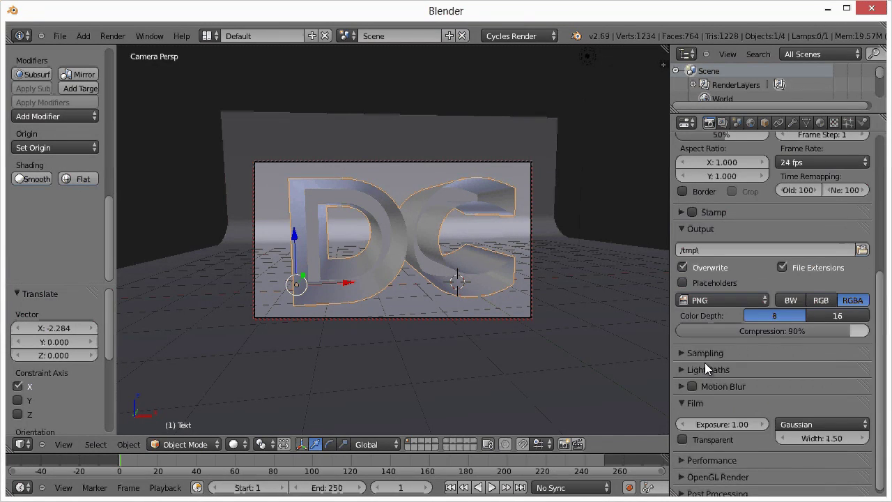
{"action": "left_click", "coordinate": [702, 351]}
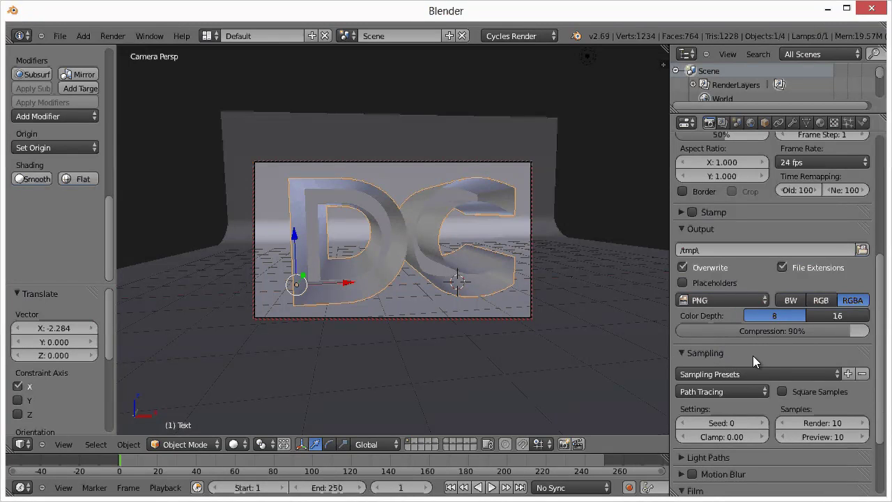
{"action": "left_click", "coordinate": [841, 422]}
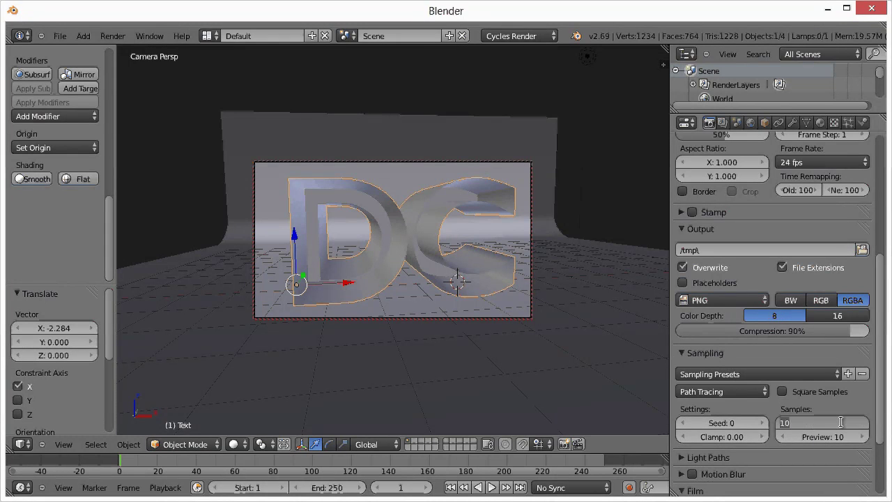
{"action": "type", "text": "100"}
{"action": "key", "text": "Return"}
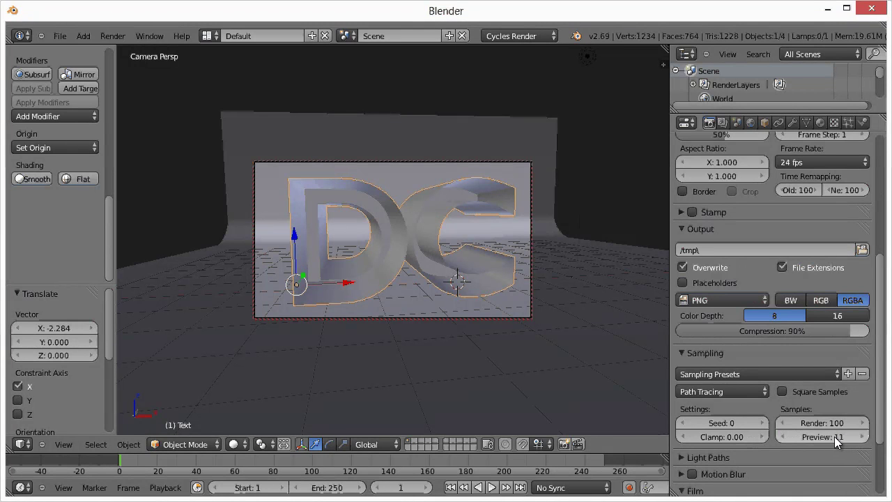
{"action": "left_click", "coordinate": [834, 436]}
{"action": "type", "text": "100"}
{"action": "key", "text": "Return"}
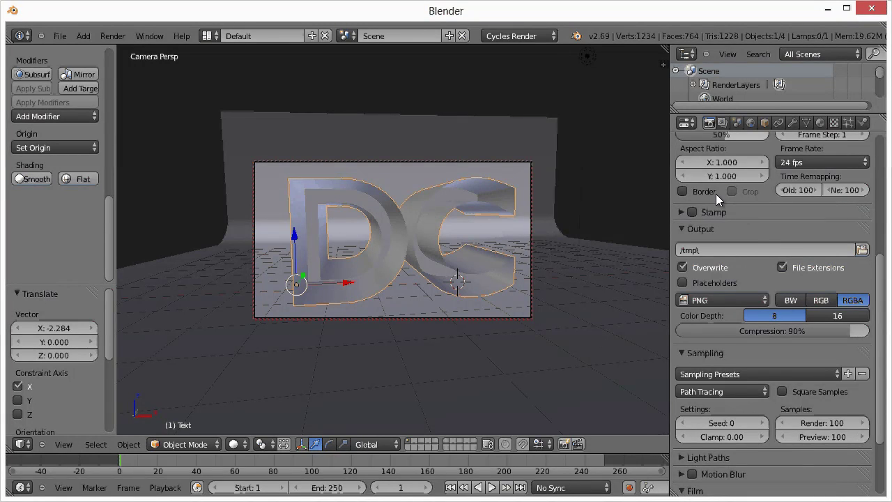
Set the render device to GPU Compute, render a test image from the camera and return to the 3D view
{"action": "scroll", "coordinate": [775, 236], "scroll_direction": "up", "scroll_amount": 8}
{"action": "left_click", "coordinate": [770, 238]}
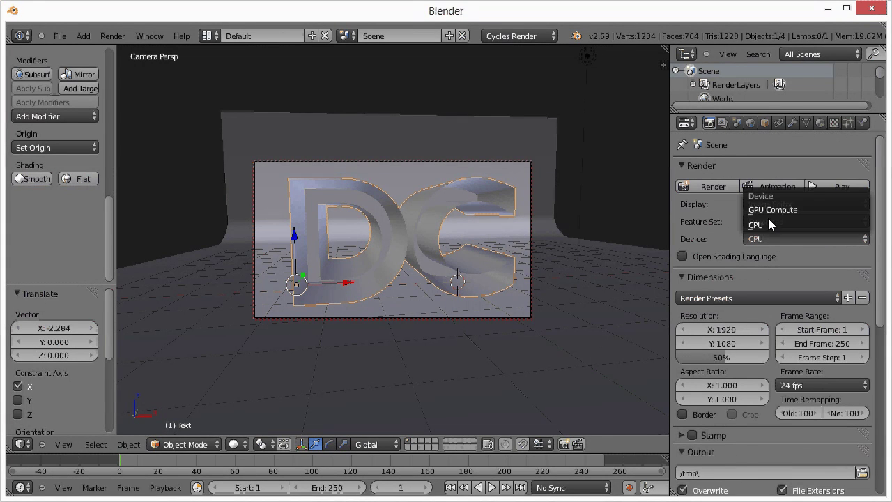
{"action": "left_click", "coordinate": [768, 211]}
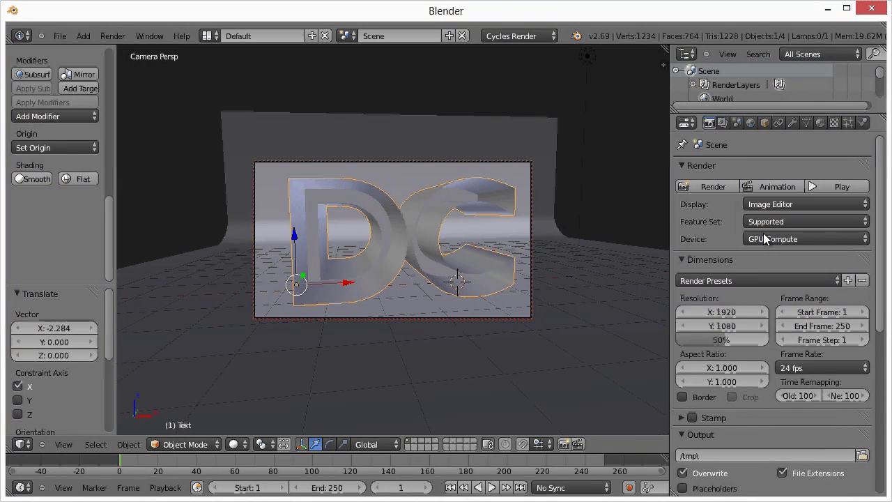
{"action": "key", "text": "F12"}
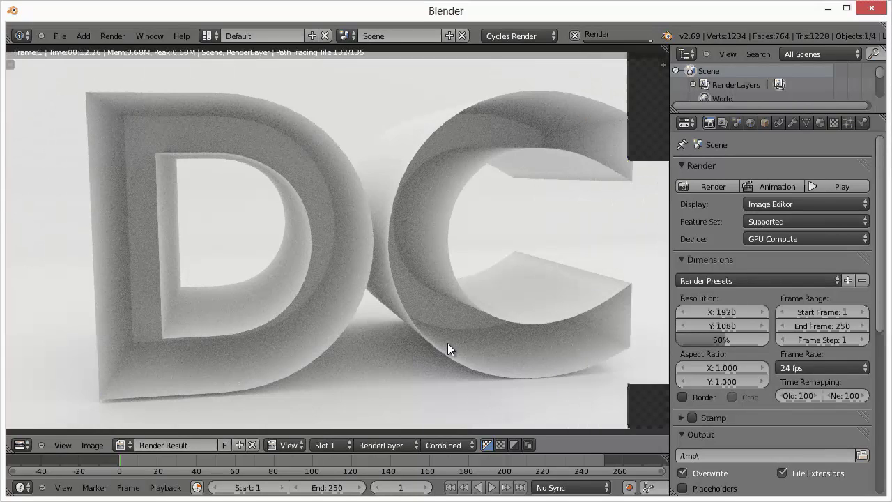
{"action": "key", "text": "Escape"}
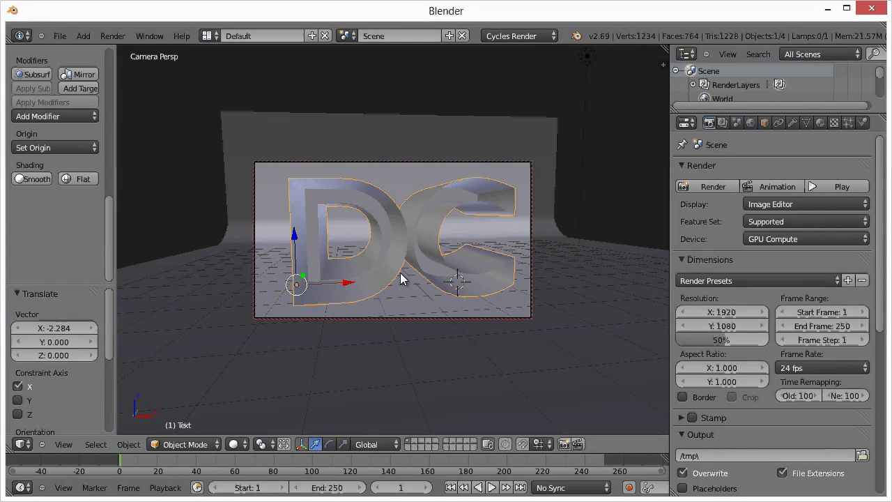
Add a new material to the DC text and set its surface shader to Glossy BSDF
{"action": "key", "text": "Tab"}
{"action": "key", "text": "Tab"}
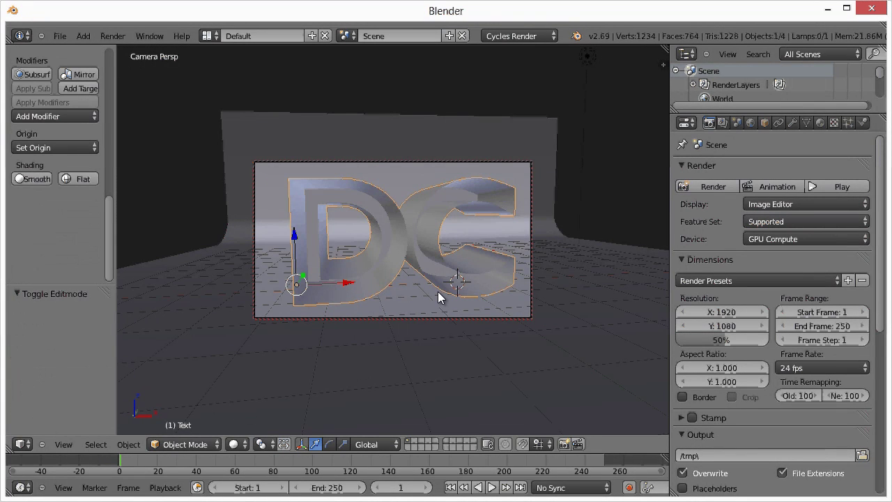
{"action": "key", "text": "KP_0"}
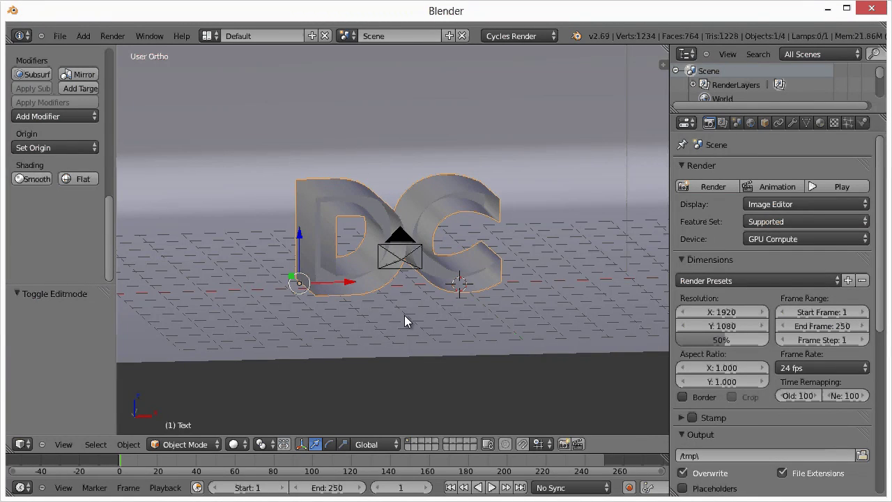
{"action": "scroll", "coordinate": [395, 323], "scroll_direction": "up", "scroll_amount": 3}
{"action": "key", "text": "KP_2"}
{"action": "key", "text": "KP_2"}
{"action": "key", "text": "KP_2"}
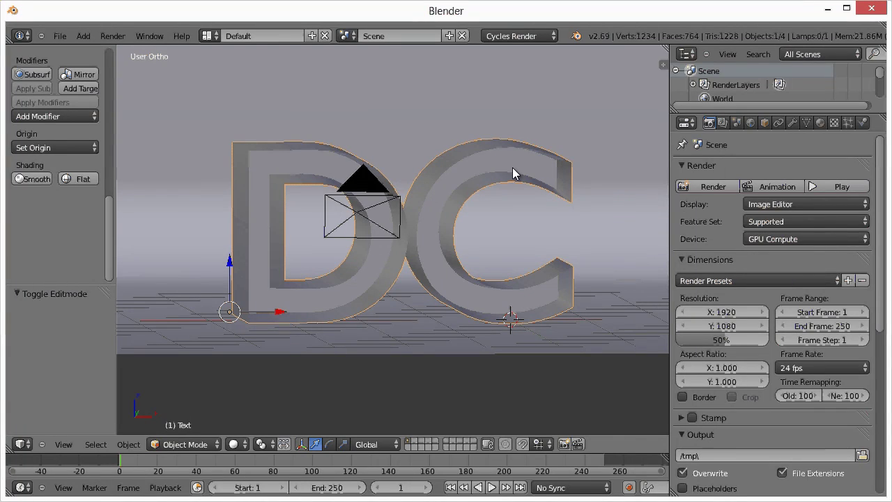
{"action": "left_click", "coordinate": [821, 123]}
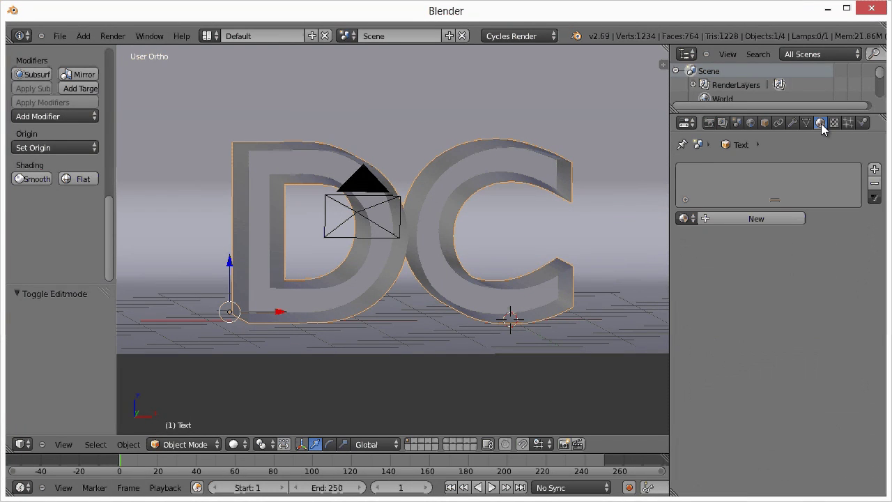
{"action": "left_click", "coordinate": [733, 218]}
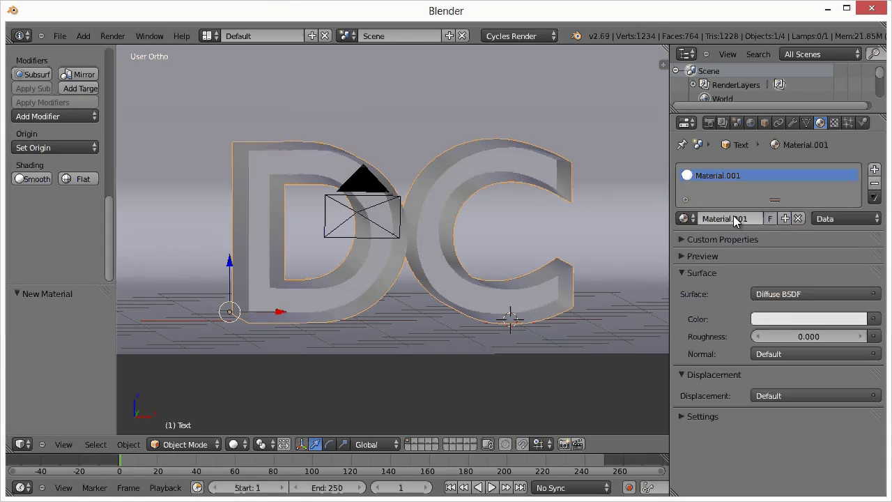
{"action": "left_click", "coordinate": [797, 293]}
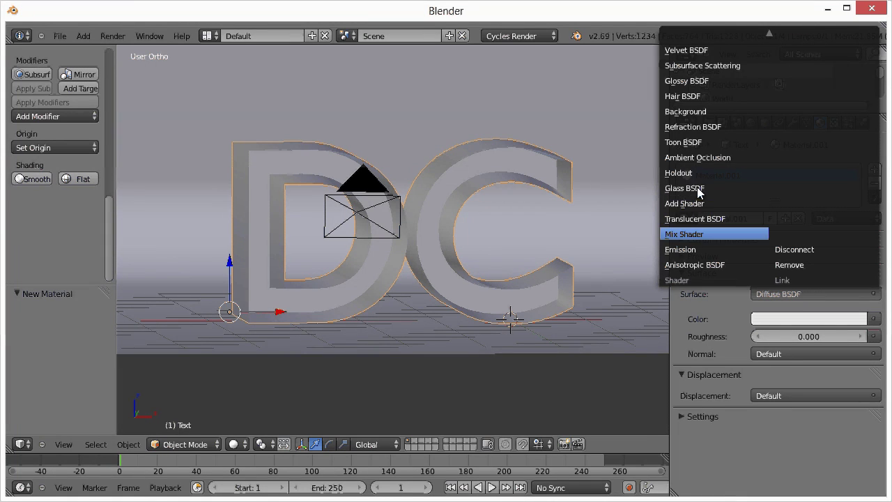
{"action": "left_click", "coordinate": [696, 81]}
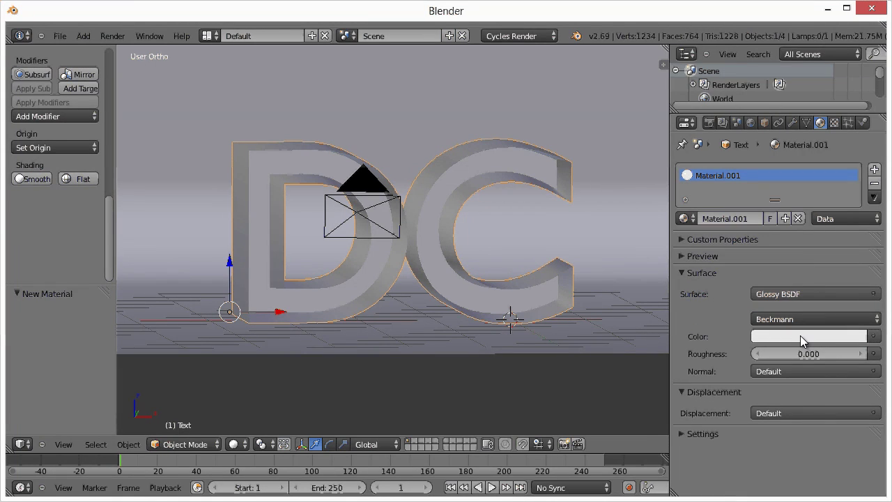
Set the DC text's glossy color to light blue, render a test image and return to the 3D view
{"action": "left_click", "coordinate": [801, 336]}
{"action": "left_click", "coordinate": [803, 166]}
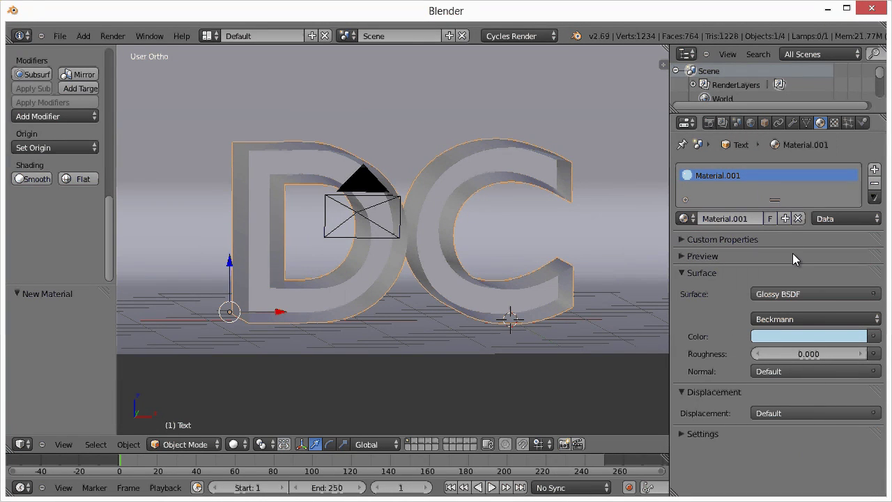
{"action": "left_click", "coordinate": [709, 122]}
{"action": "left_click", "coordinate": [714, 186]}
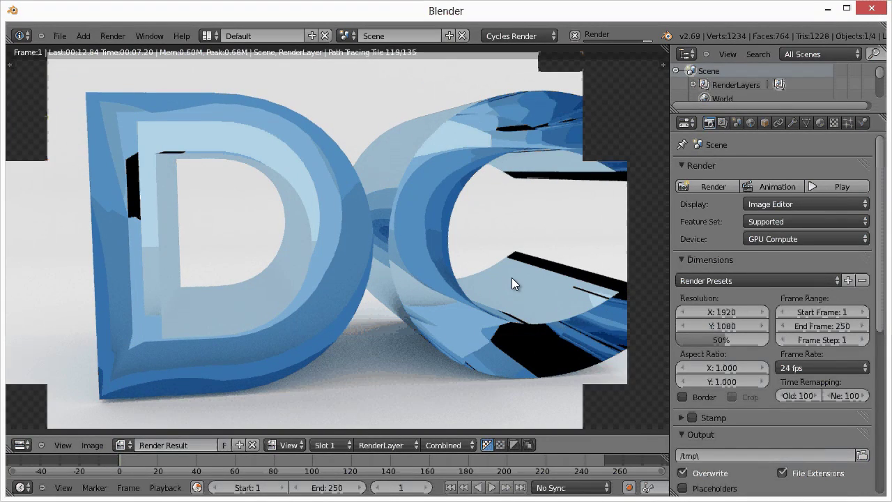
{"action": "key", "text": "Escape"}
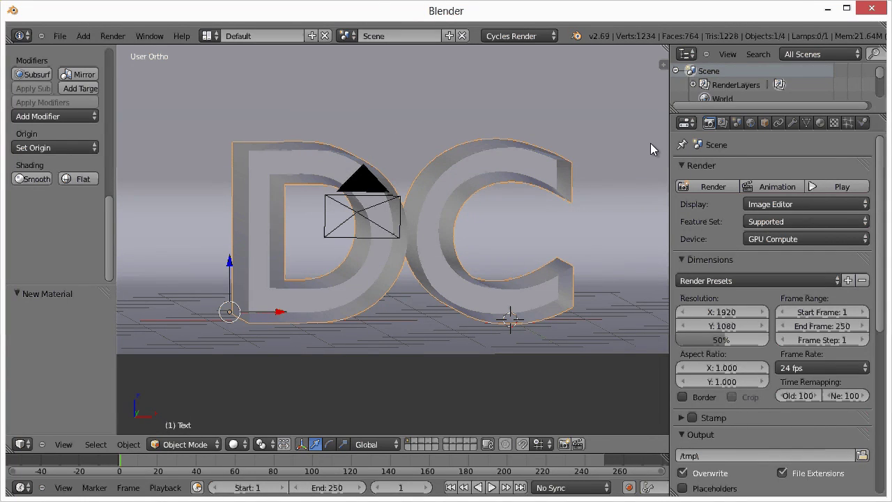
Add a Solidify modifier to the DC text and set its offset to about -0.24
{"action": "left_click", "coordinate": [817, 123]}
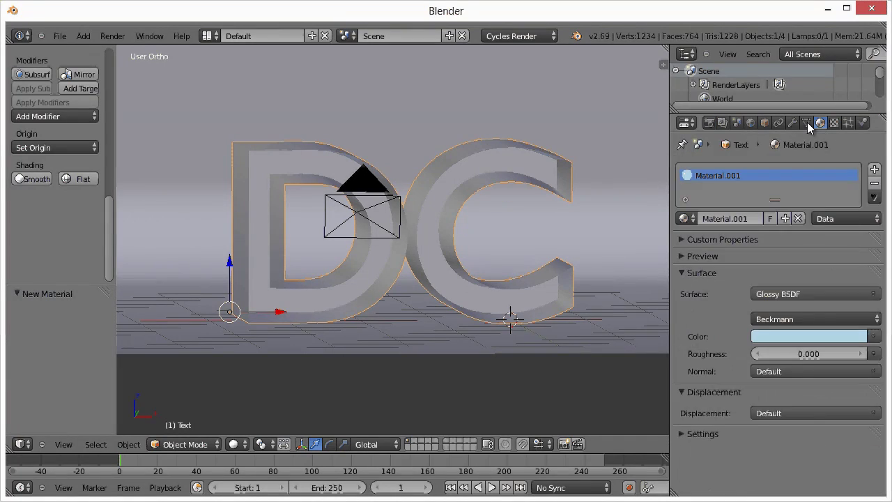
{"action": "left_click", "coordinate": [806, 123]}
{"action": "left_click", "coordinate": [792, 123]}
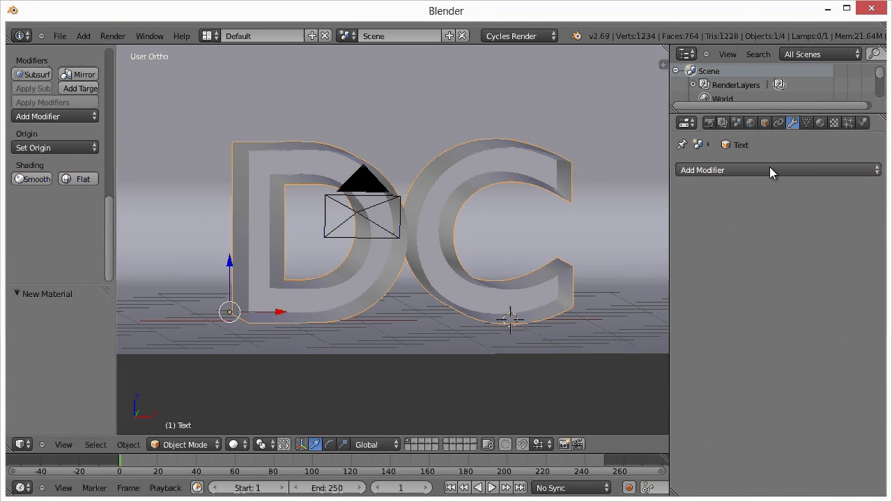
{"action": "left_click", "coordinate": [769, 170]}
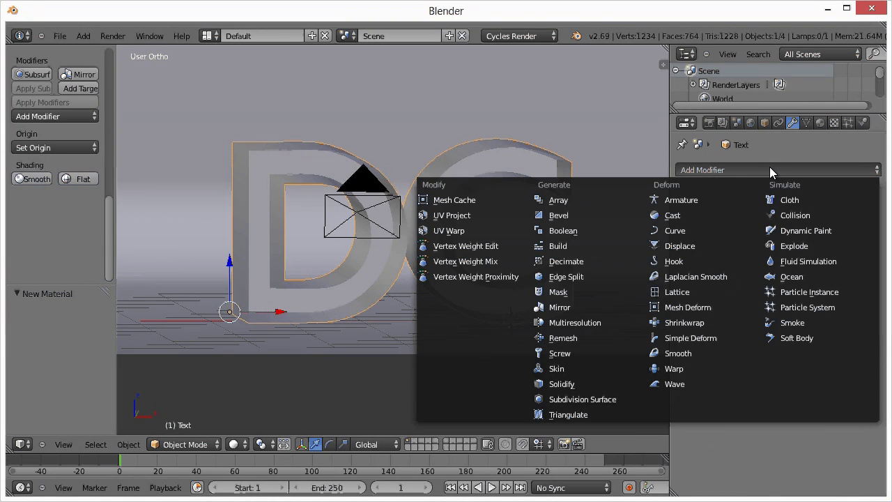
{"action": "left_click", "coordinate": [589, 384]}
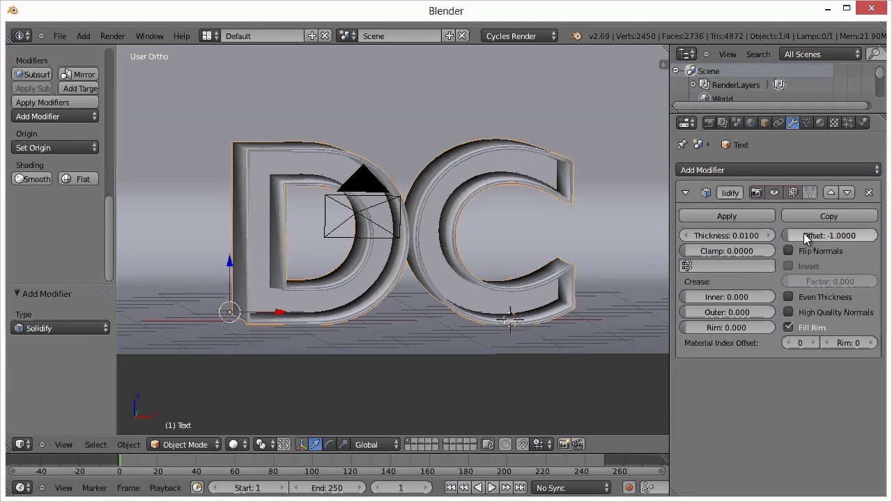
{"action": "left_click_drag", "start_coordinate": [817, 236], "coordinate": [852, 236]}
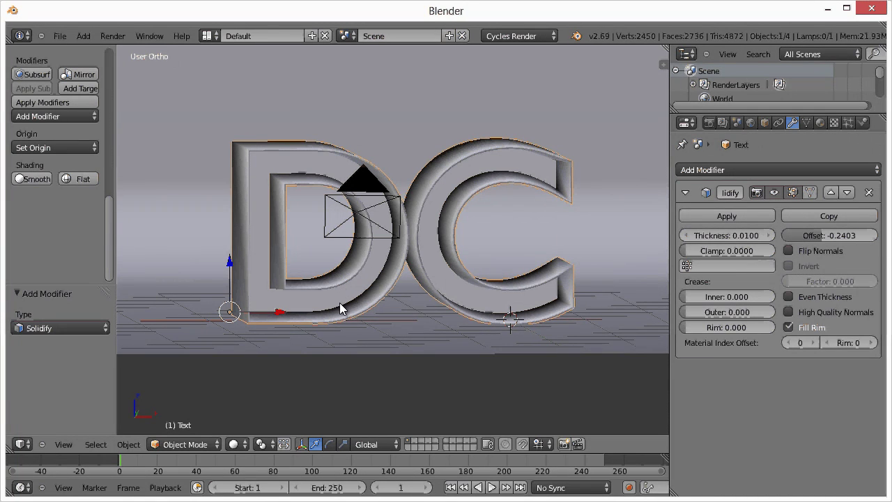
Place the 3D cursor in front of the DC text near the camera and add a plane there
{"action": "middle_click_drag", "start_coordinate": [342, 304], "coordinate": [548, 148]}
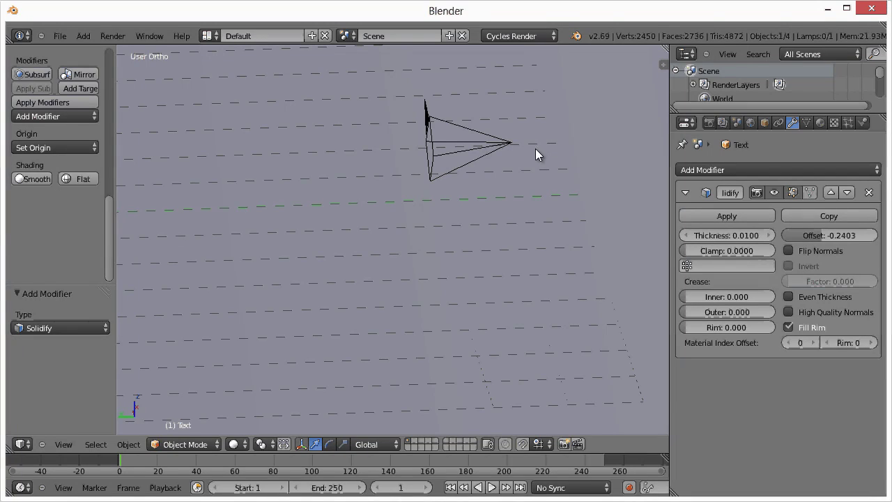
{"action": "middle_click_drag", "start_coordinate": [454, 245], "coordinate": [328, 165]}
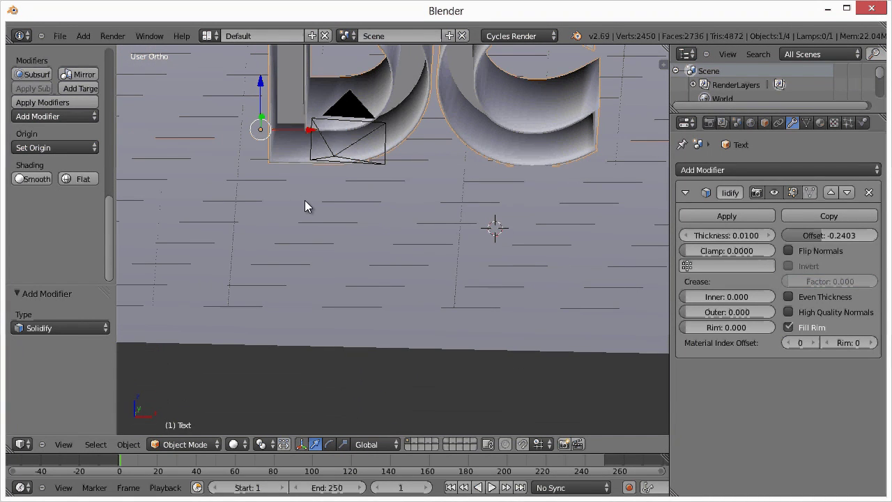
{"action": "left_click", "coordinate": [331, 154]}
{"action": "middle_click_drag", "start_coordinate": [335, 234], "coordinate": [518, 181]}
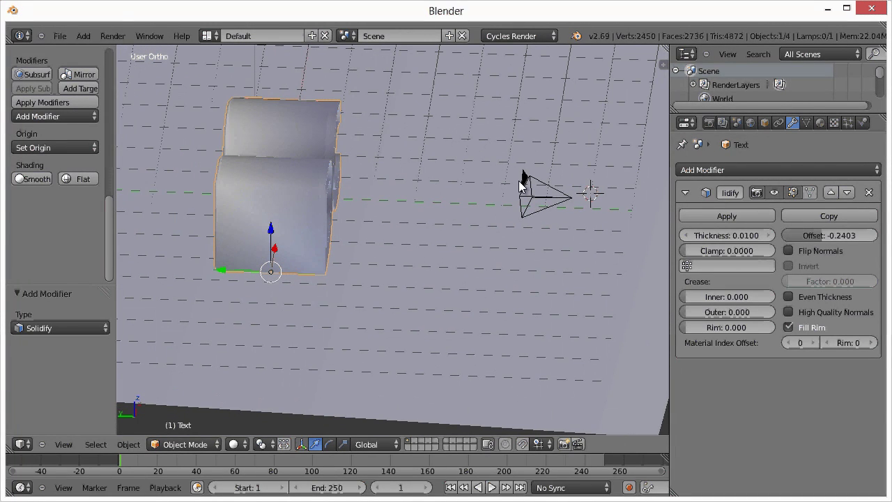
{"action": "left_click", "coordinate": [83, 36]}
{"action": "mouse_move", "coordinate": [105, 48]}
{"action": "left_click", "coordinate": [192, 47]}
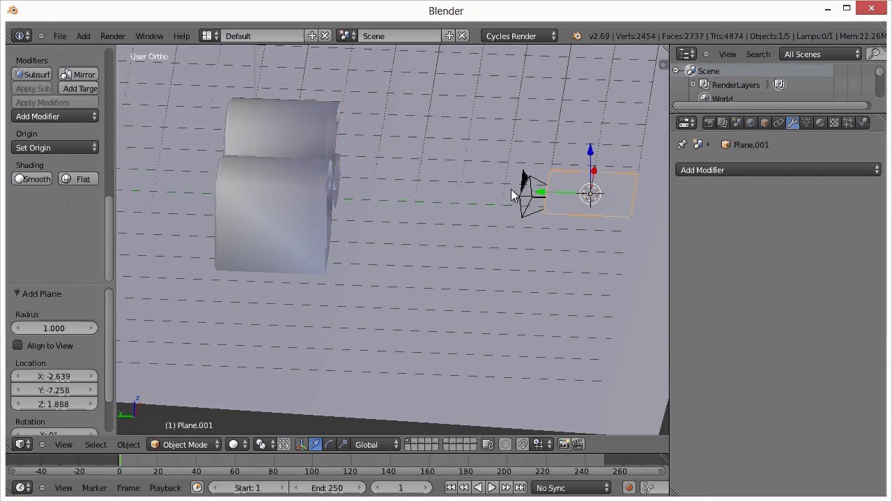
Rotate the new plane 45° about the global X axis
{"action": "type", "text": "rx"}
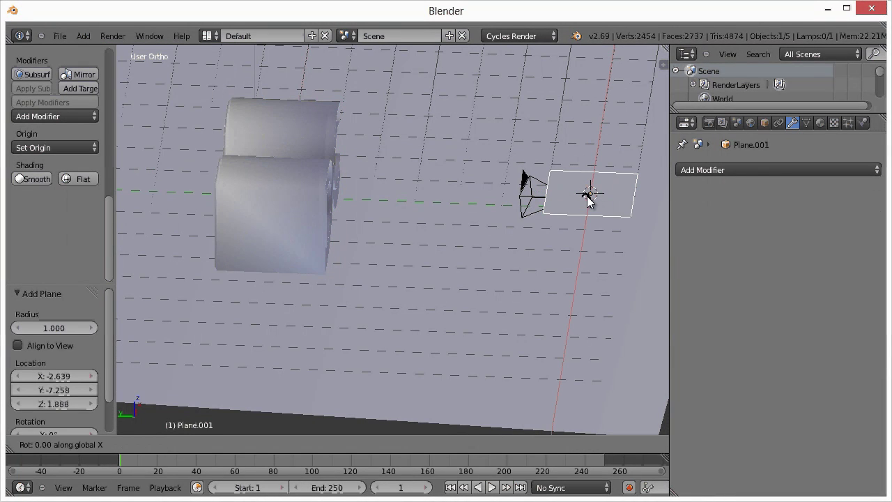
{"action": "type", "text": "45"}
{"action": "key", "text": "Return"}
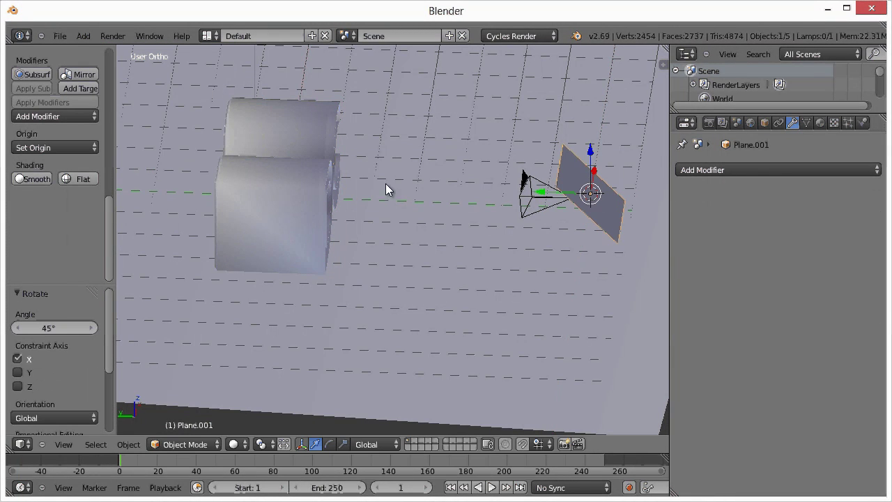
Give the tilted plane a new material with an Emission surface and a strength of 10
{"action": "left_click", "coordinate": [822, 124]}
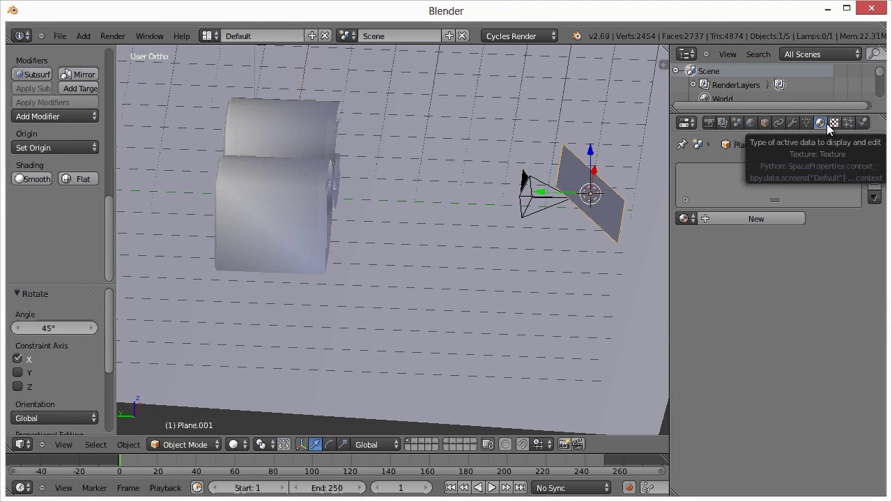
{"action": "left_click", "coordinate": [761, 219]}
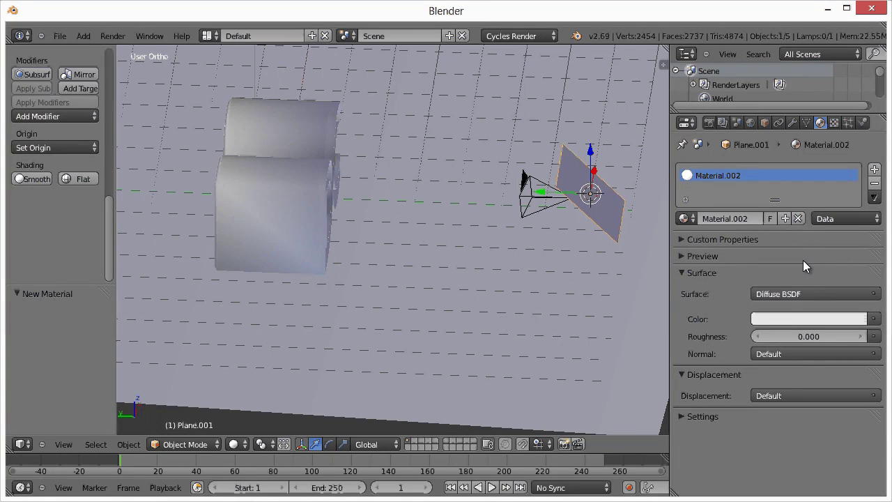
{"action": "left_click", "coordinate": [777, 294]}
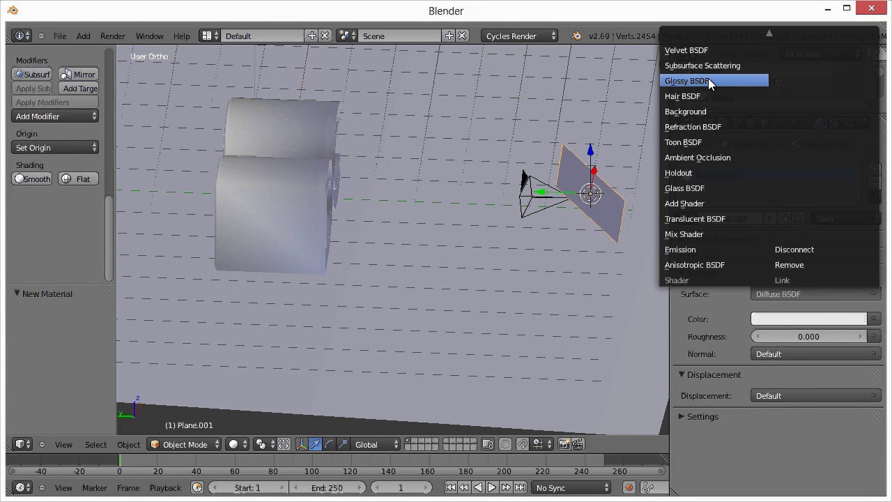
{"action": "left_click", "coordinate": [732, 250]}
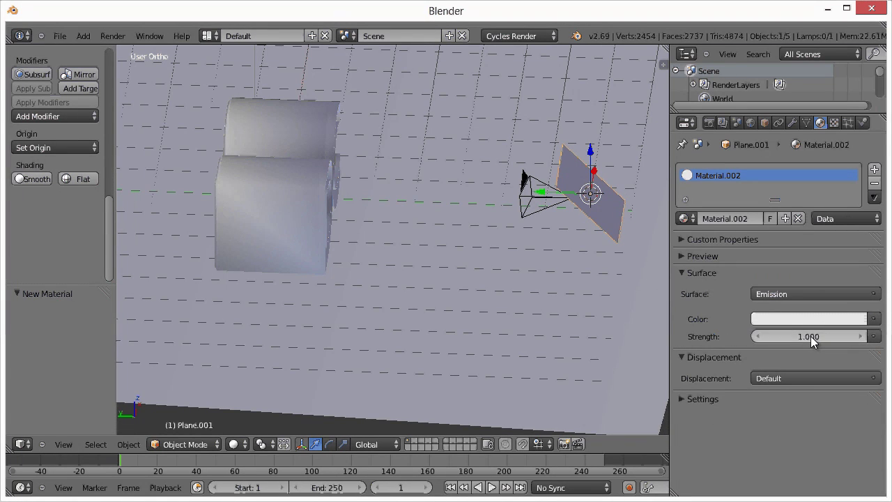
{"action": "left_click", "coordinate": [810, 336]}
{"action": "type", "text": "10"}
{"action": "key", "text": "Return"}
Render a test image with the emission plane in the scene and return to the 3D view
{"action": "left_click", "coordinate": [709, 124]}
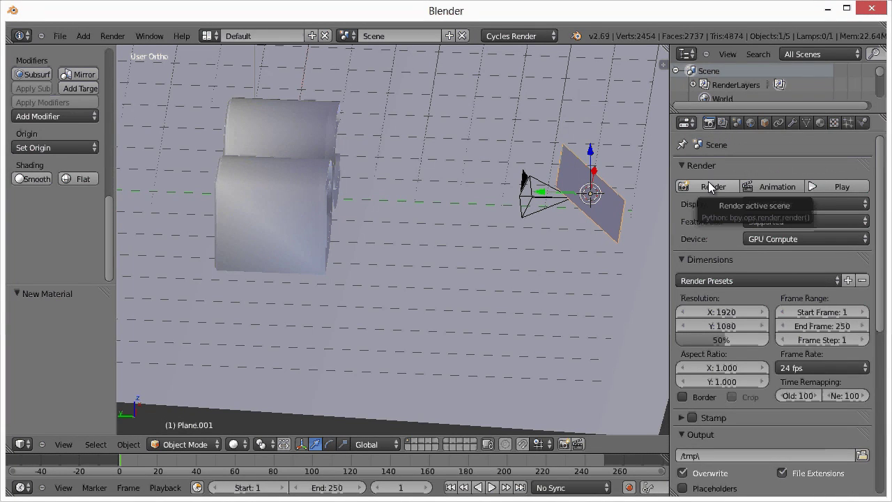
{"action": "left_click", "coordinate": [707, 181]}
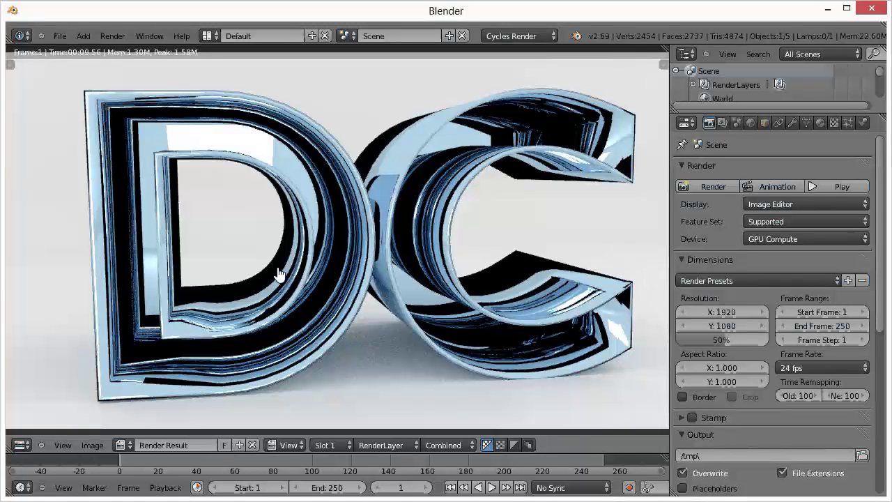
{"action": "key", "text": "Escape"}
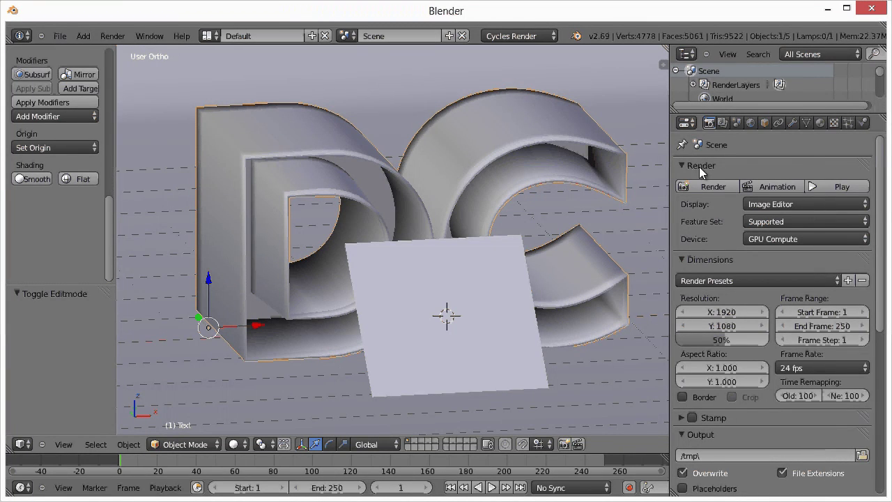
Make a new copy of the DC text's glossy material and name it "new"
{"action": "left_click", "coordinate": [819, 122]}
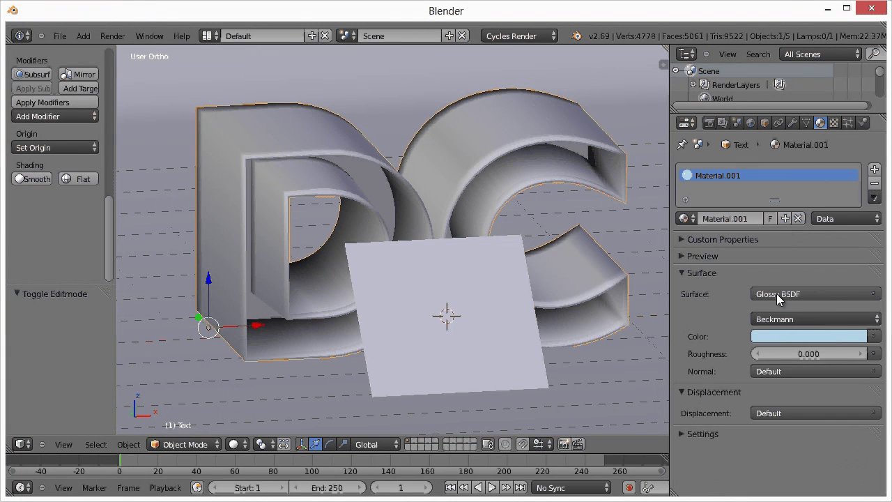
{"action": "left_click", "coordinate": [783, 219]}
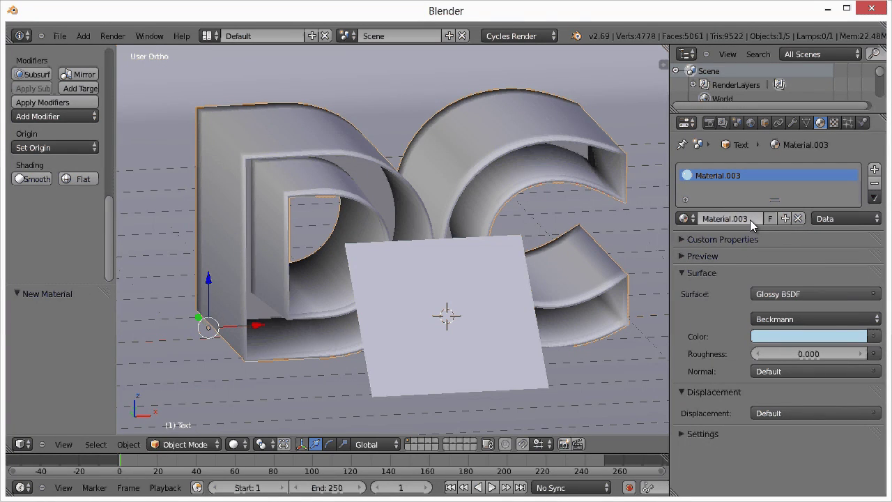
{"action": "double_click", "coordinate": [749, 219]}
{"action": "type", "text": "new"}
{"action": "key", "text": "Return"}
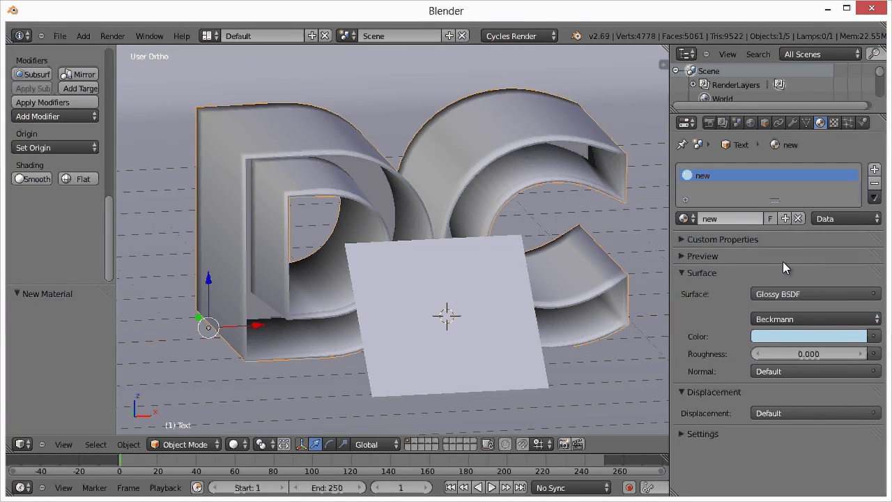
Change the "new" material's surface to a Mix Shader combining Diffuse BSDF and Glossy BSDF
{"action": "left_click", "coordinate": [791, 294]}
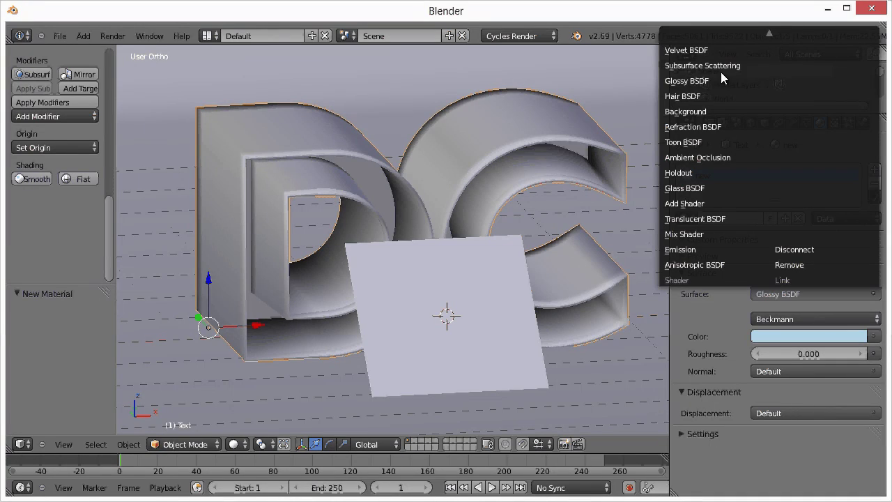
{"action": "left_click", "coordinate": [701, 237]}
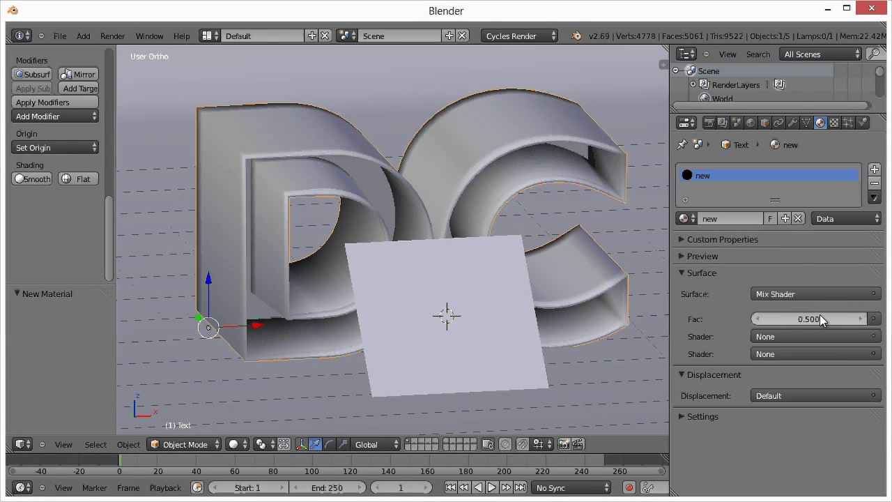
{"action": "left_click", "coordinate": [790, 336]}
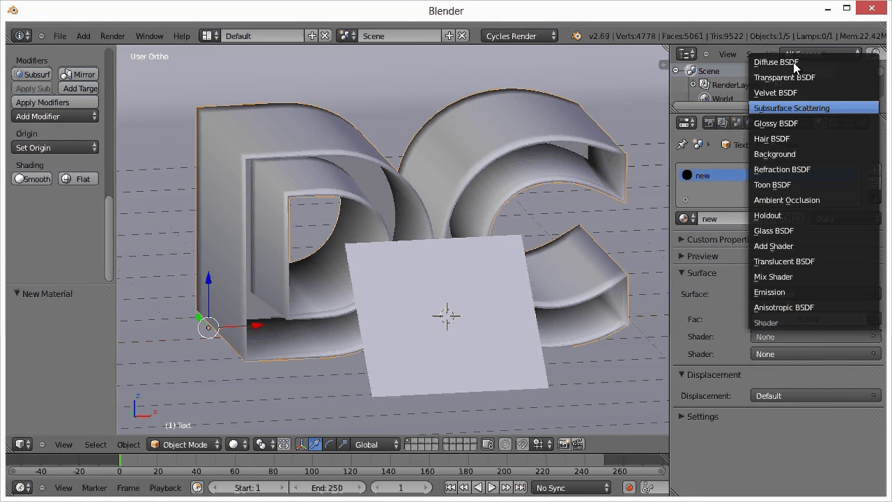
{"action": "key", "text": "Return"}
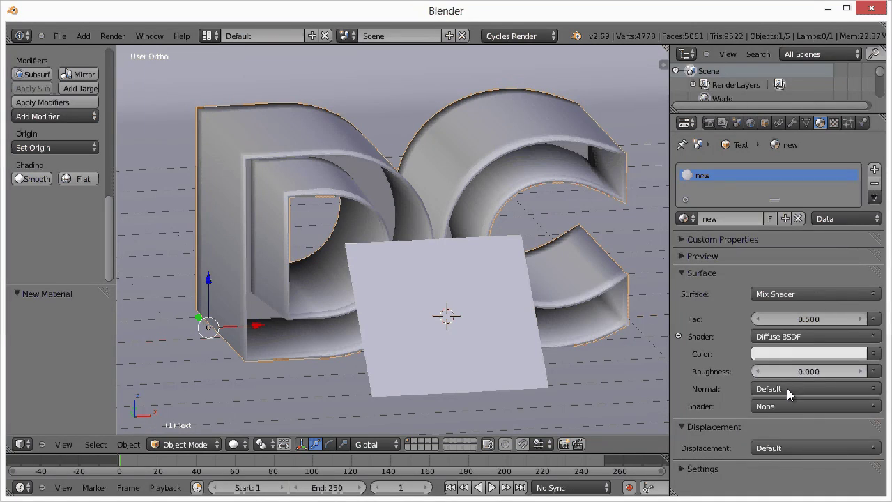
{"action": "left_click", "coordinate": [786, 388]}
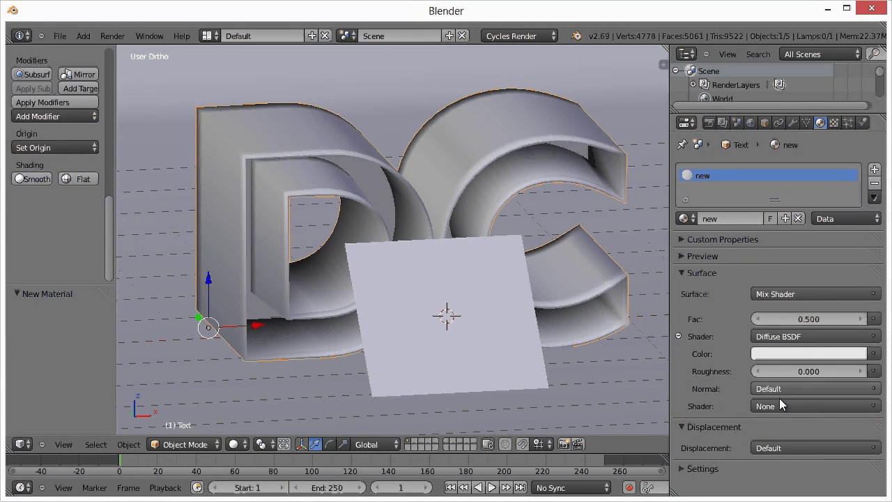
{"action": "left_click", "coordinate": [781, 399]}
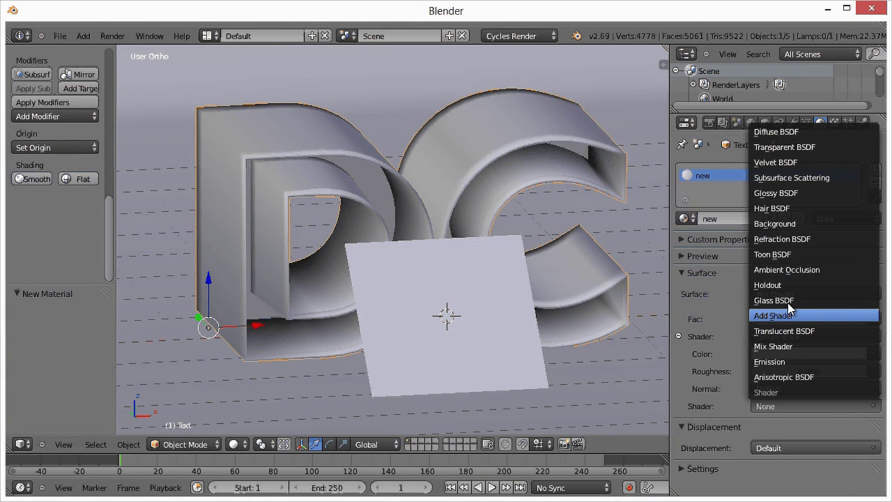
{"action": "key", "text": "g"}
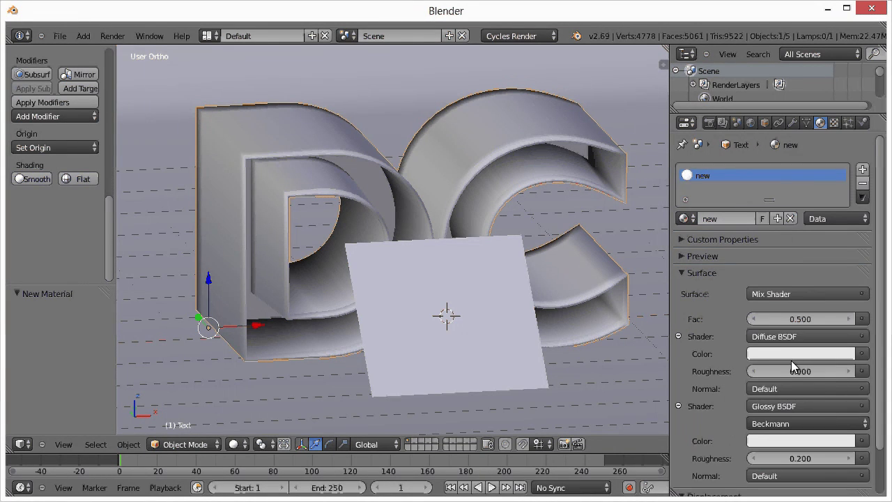
Preview the scene in Rendered shading and set the Diffuse BSDF color to light blue and the Glossy BSDF color to light purple
{"action": "scroll", "coordinate": [790, 360], "scroll_direction": "down", "scroll_amount": 3}
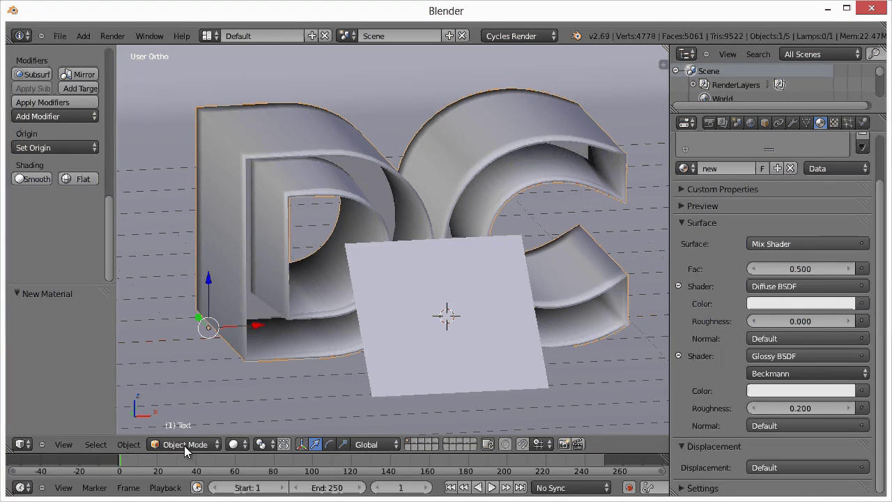
{"action": "left_click", "coordinate": [236, 444]}
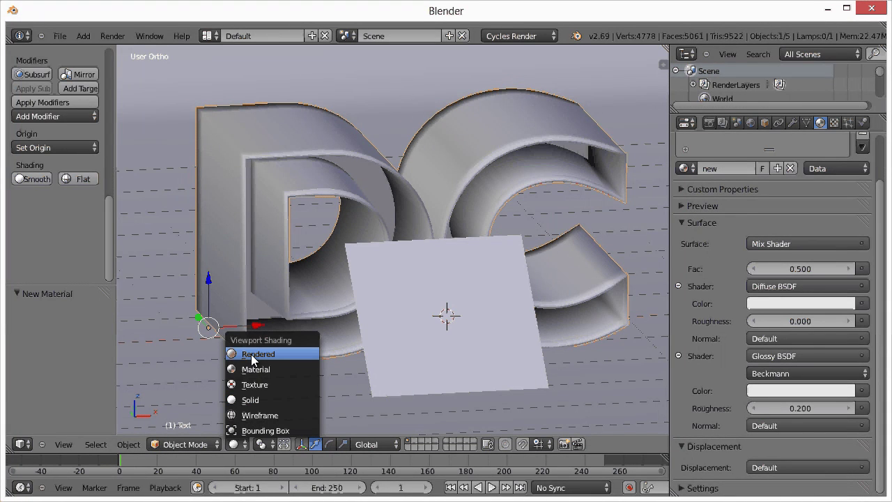
{"action": "left_click", "coordinate": [250, 355]}
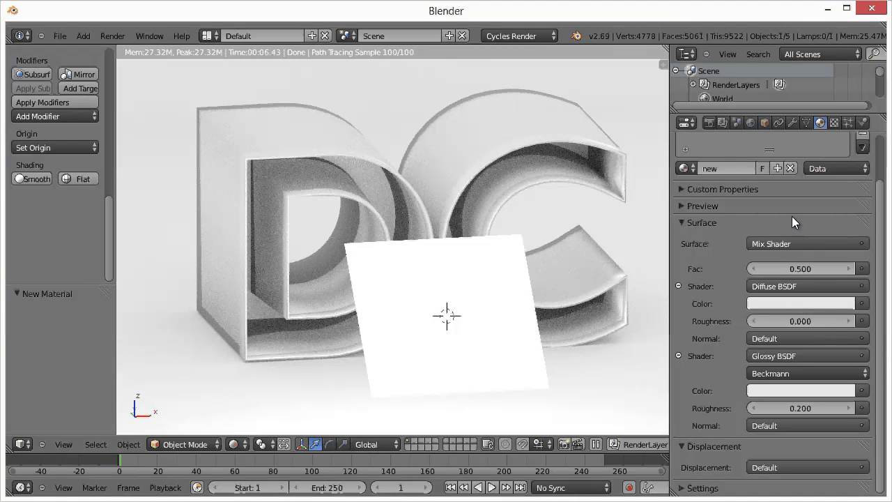
{"action": "left_click", "coordinate": [800, 303]}
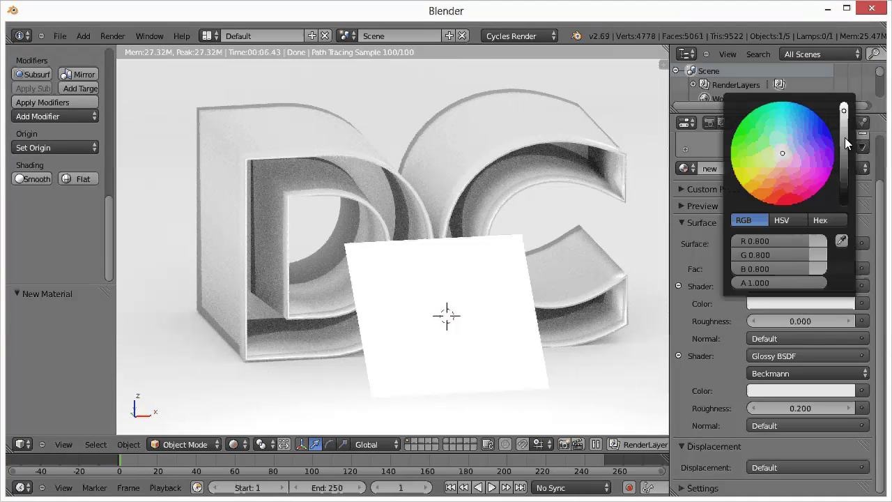
{"action": "left_click", "coordinate": [796, 128]}
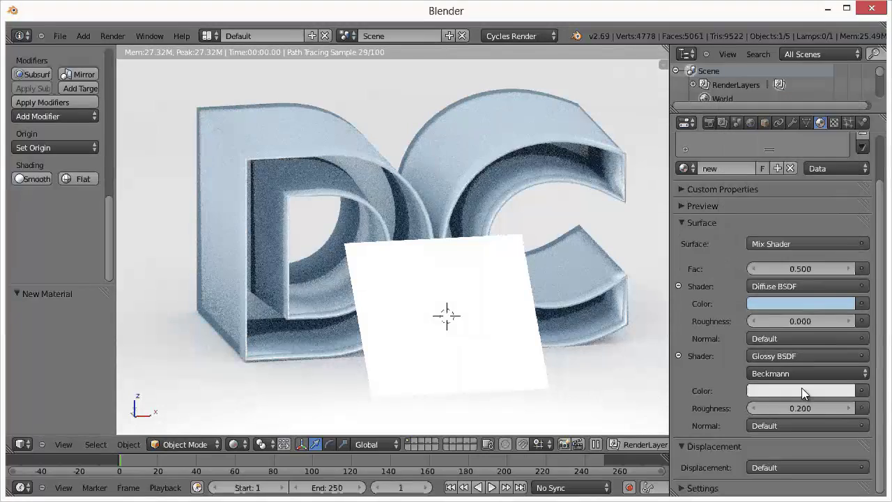
{"action": "left_click", "coordinate": [801, 389]}
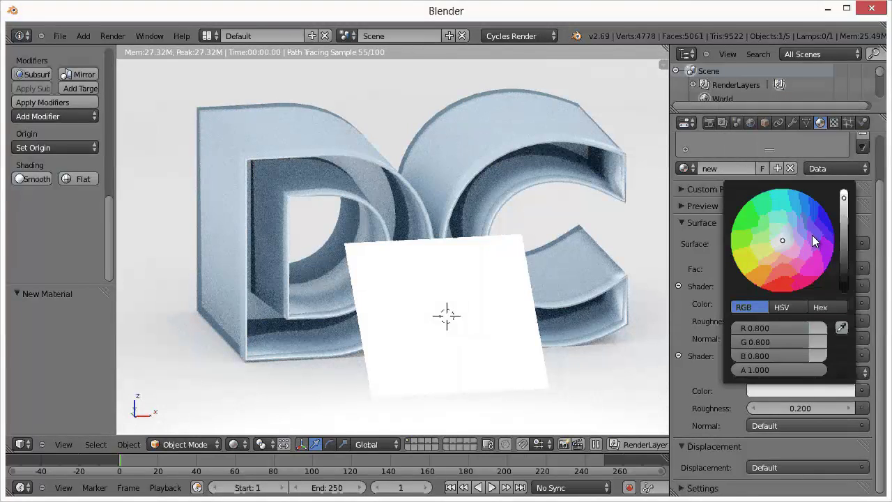
{"action": "left_click", "coordinate": [812, 234]}
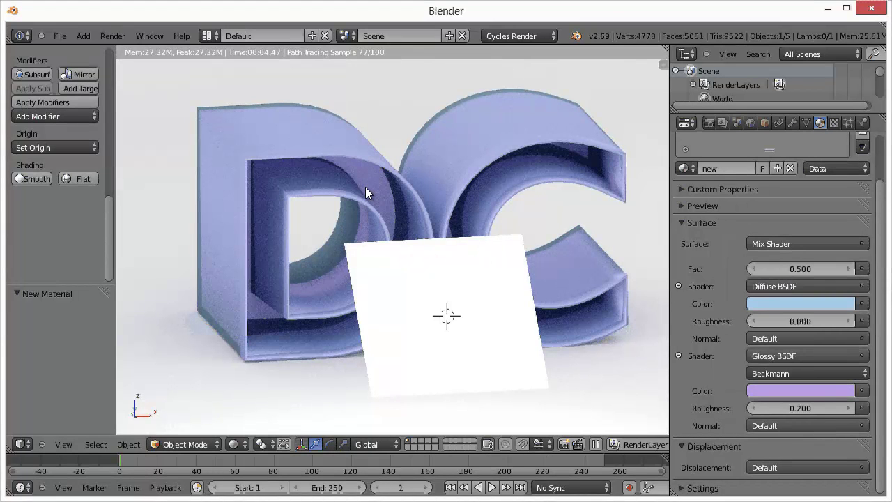
Render a test image of the recolored text and set the render samples to 1000
{"action": "left_click", "coordinate": [708, 122]}
{"action": "key", "text": "F12"}
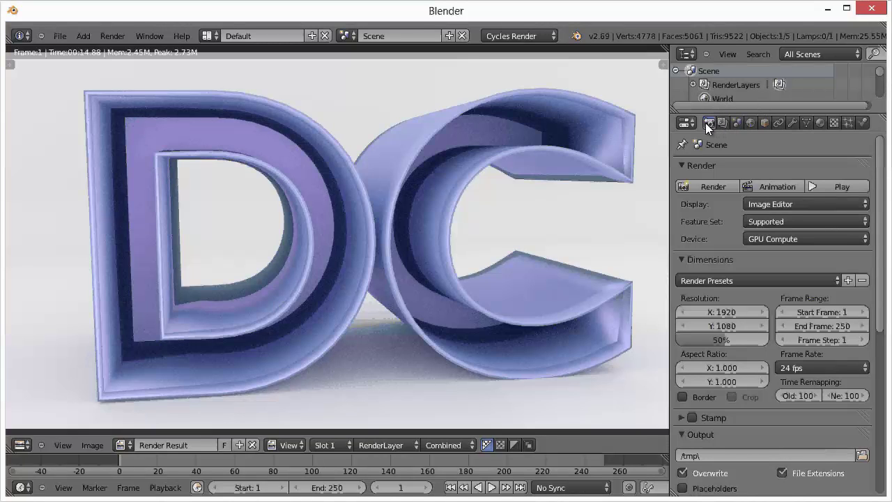
{"action": "scroll", "coordinate": [820, 275], "scroll_direction": "down", "scroll_amount": 6}
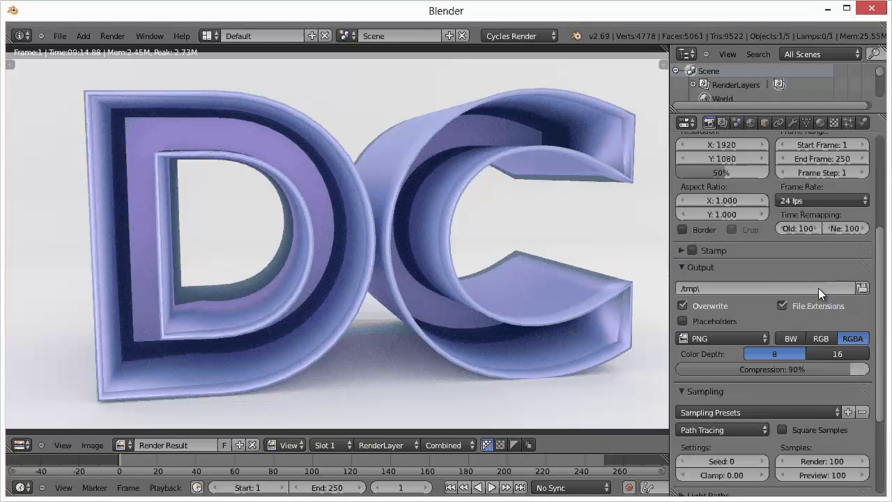
{"action": "scroll", "coordinate": [835, 329], "scroll_direction": "down", "scroll_amount": 5}
{"action": "left_click", "coordinate": [836, 328]}
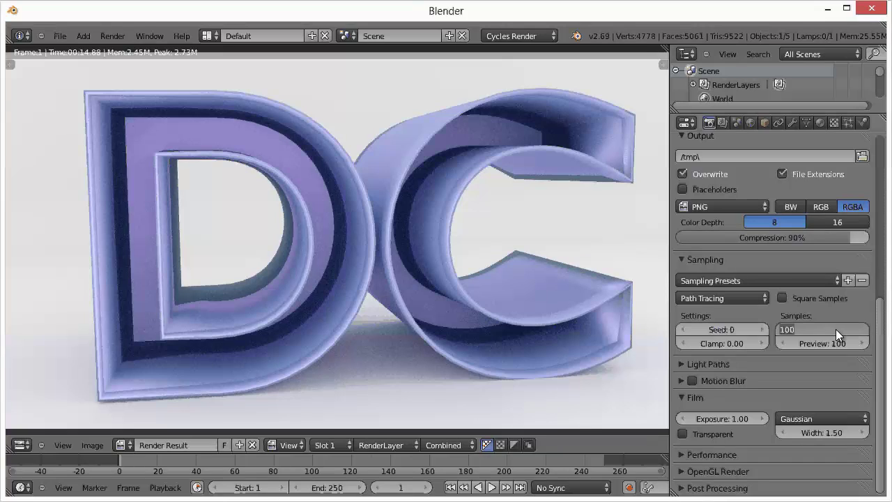
{"action": "type", "text": "1000"}
{"action": "key", "text": "Return"}
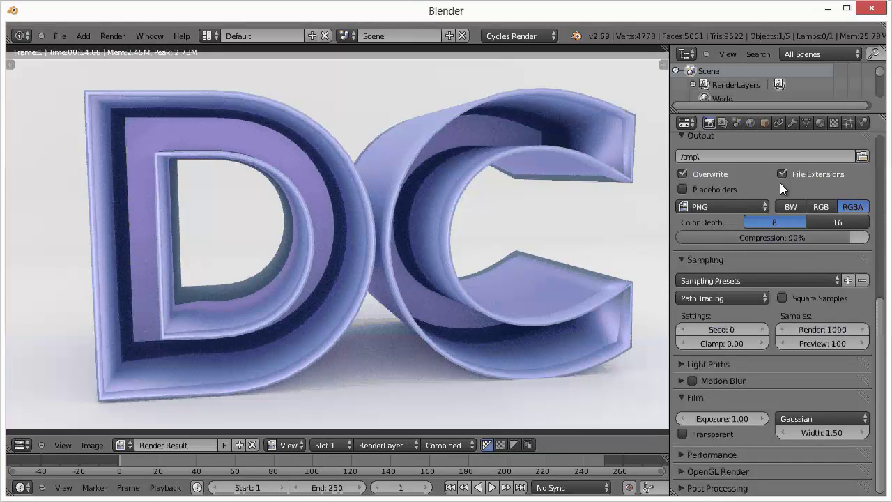
{"action": "scroll", "coordinate": [705, 183], "scroll_direction": "up", "scroll_amount": 10}
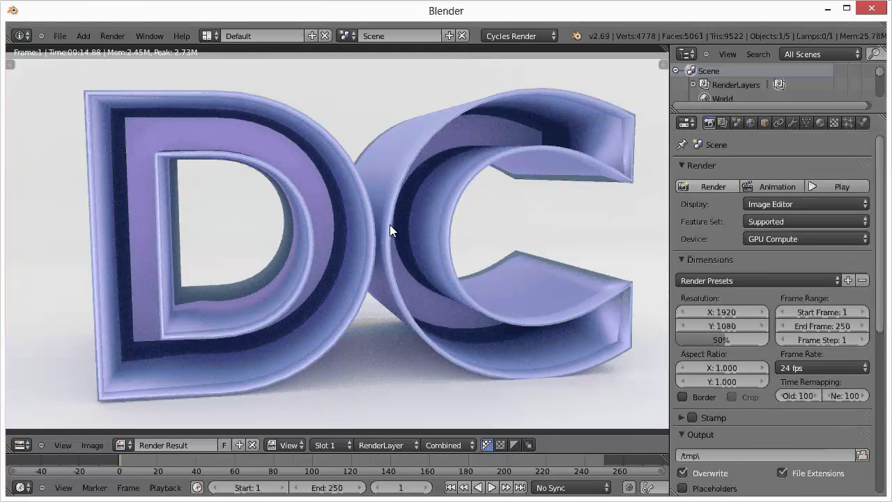
{"action": "key", "text": "F12"}
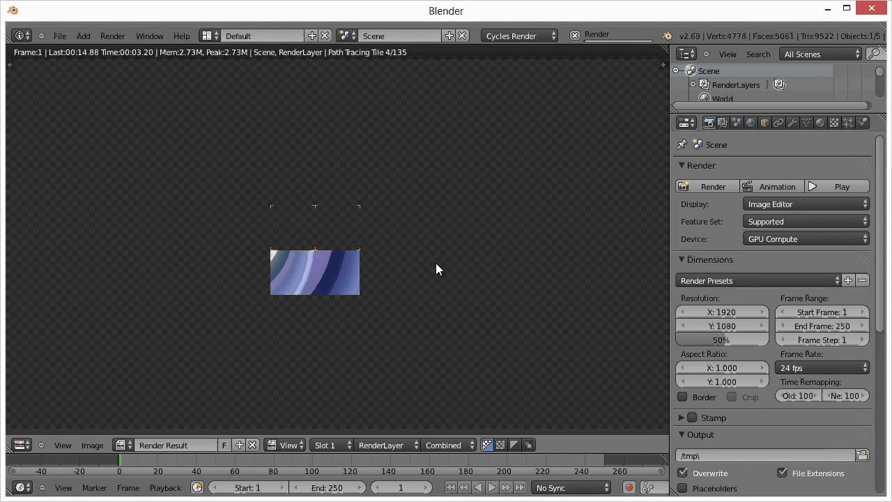
{"action": "key", "text": "Escape"}
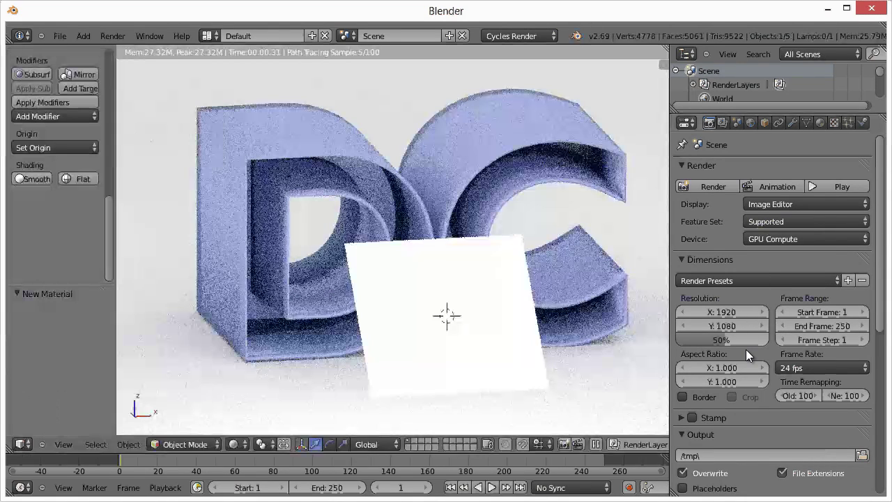
Expand the Performance and Light Paths render settings and set the tile size to 256 by 256
{"action": "scroll", "coordinate": [746, 349], "scroll_direction": "down", "scroll_amount": 8}
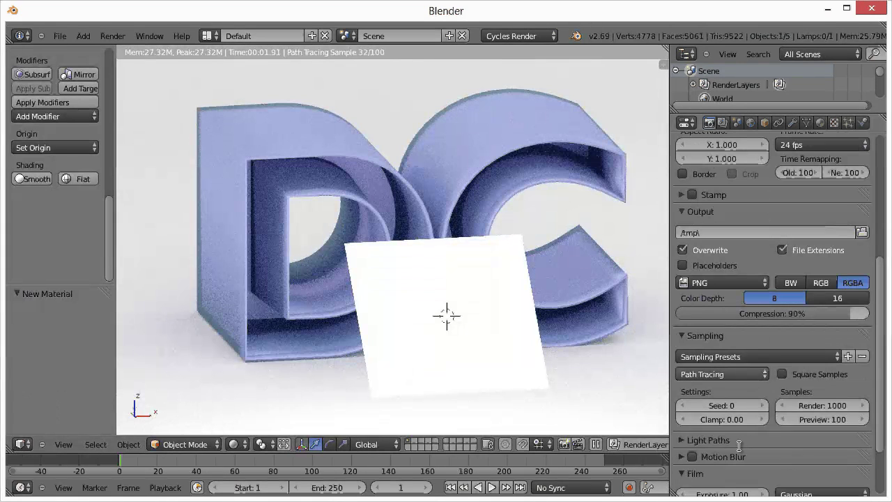
{"action": "scroll", "coordinate": [740, 446], "scroll_direction": "down", "scroll_amount": 3}
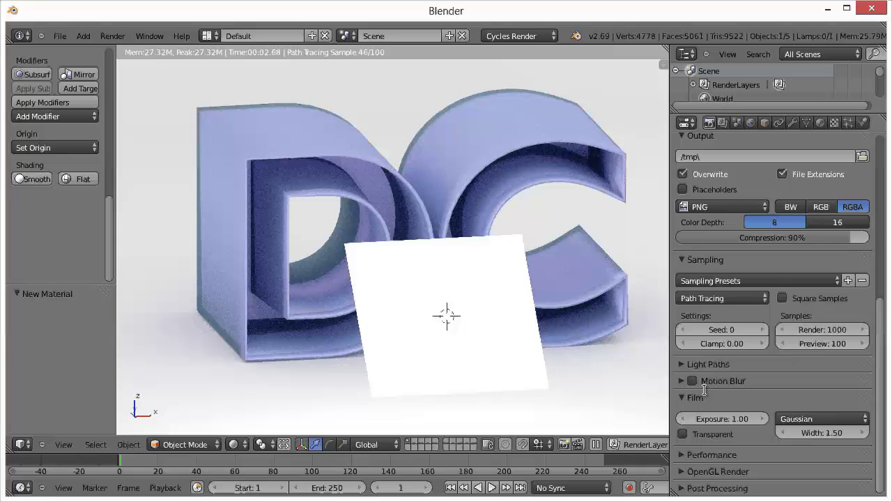
{"action": "left_click", "coordinate": [709, 454]}
{"action": "scroll", "coordinate": [711, 348], "scroll_direction": "down", "scroll_amount": 3}
{"action": "left_click", "coordinate": [707, 279]}
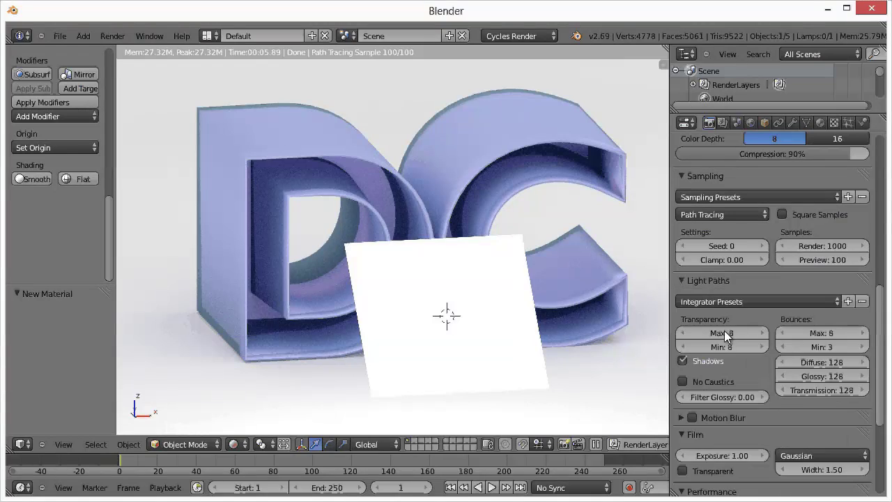
{"action": "scroll", "coordinate": [728, 413], "scroll_direction": "down", "scroll_amount": 5}
{"action": "scroll", "coordinate": [728, 411], "scroll_direction": "down", "scroll_amount": 1}
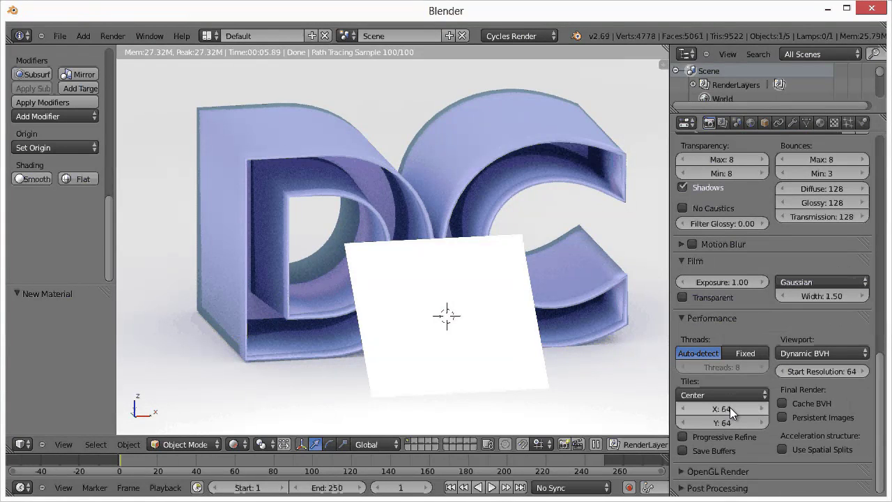
{"action": "left_click", "coordinate": [729, 408]}
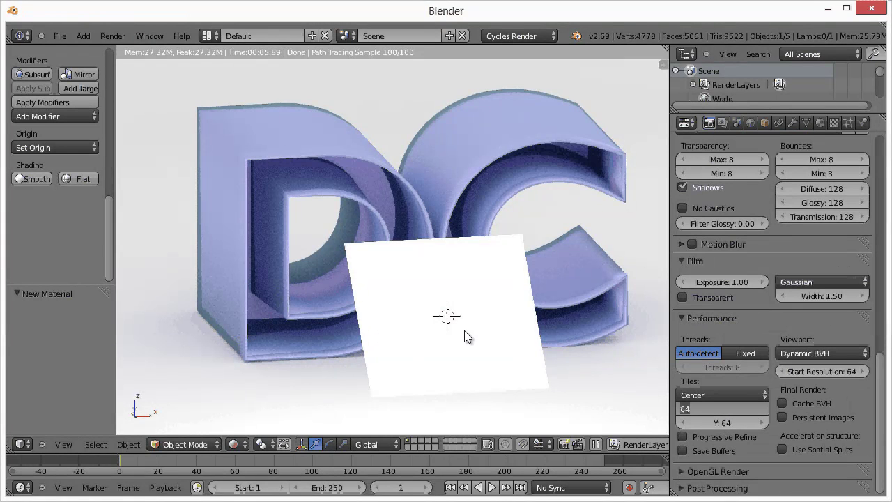
{"action": "type", "text": "256"}
{"action": "key", "text": "Return"}
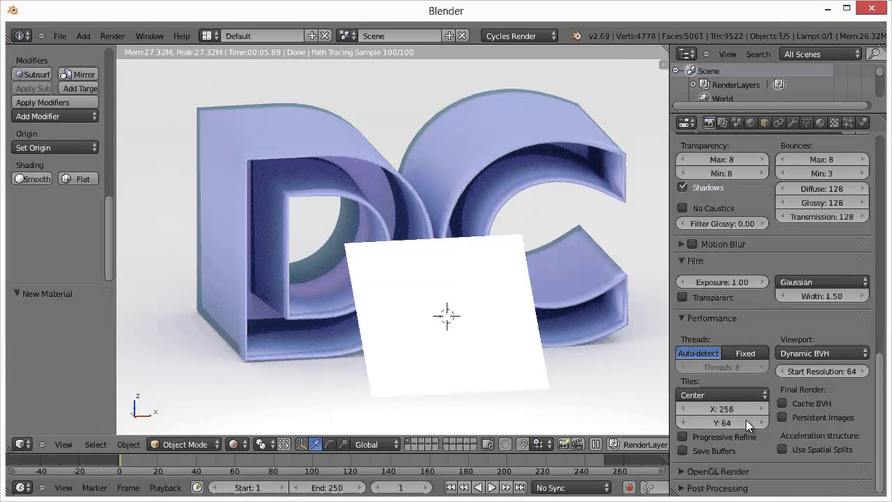
{"action": "left_click", "coordinate": [731, 423]}
{"action": "type", "text": "256"}
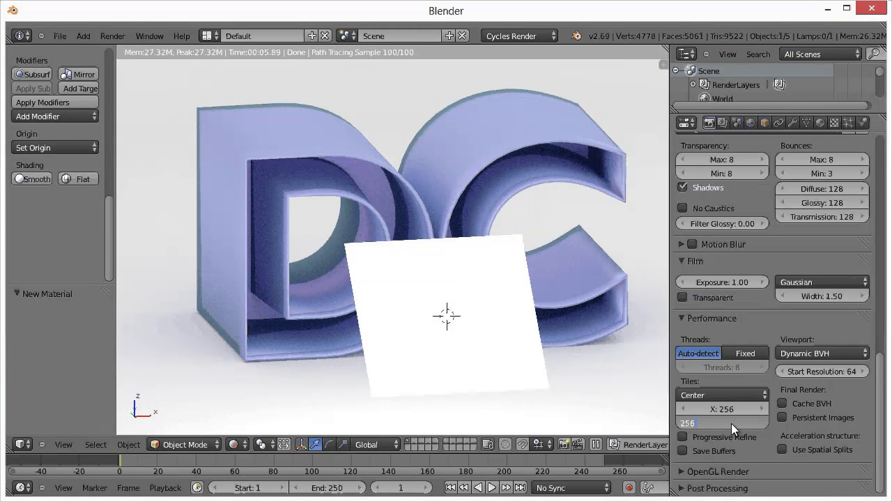
{"action": "key", "text": "Return"}
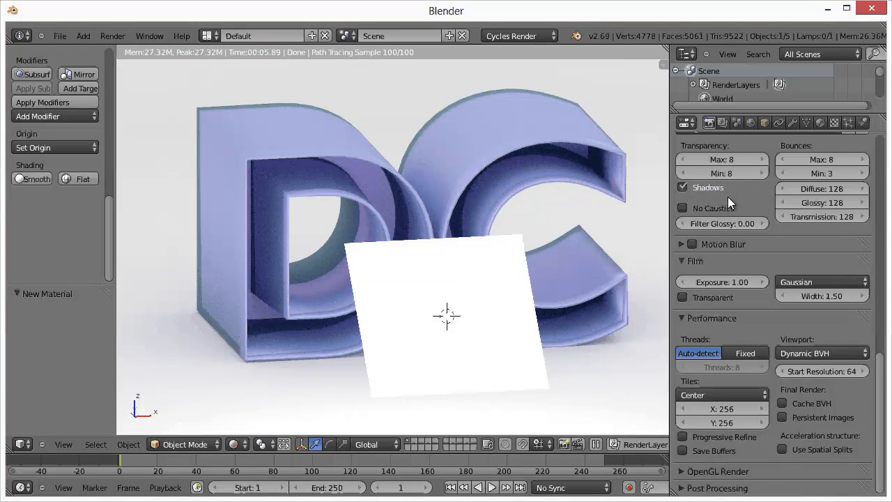
Render the mixed-material text with 1000 samples and return to the 3D view in Solid shading
{"action": "scroll", "coordinate": [727, 195], "scroll_direction": "up", "scroll_amount": 15}
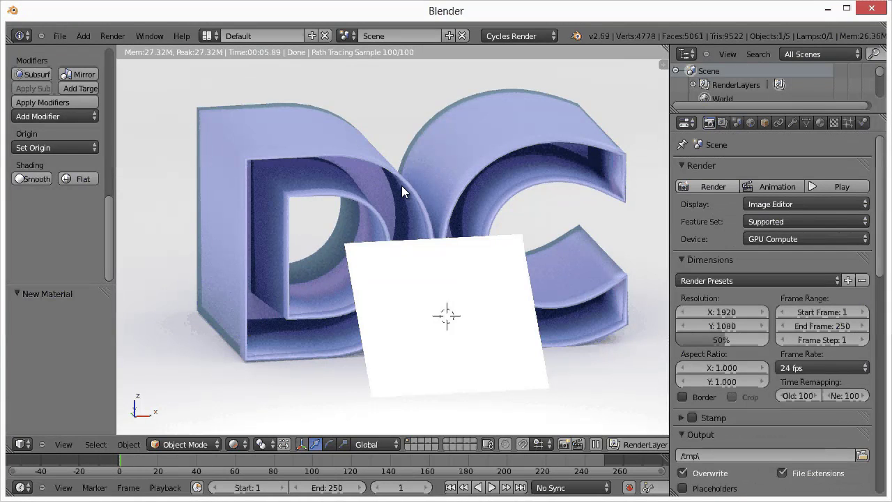
{"action": "key", "text": "F12"}
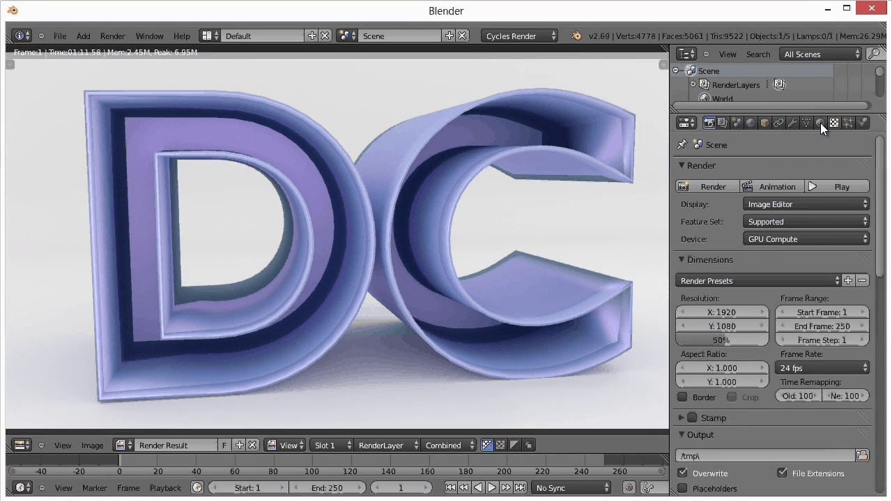
{"action": "key", "text": "Escape"}
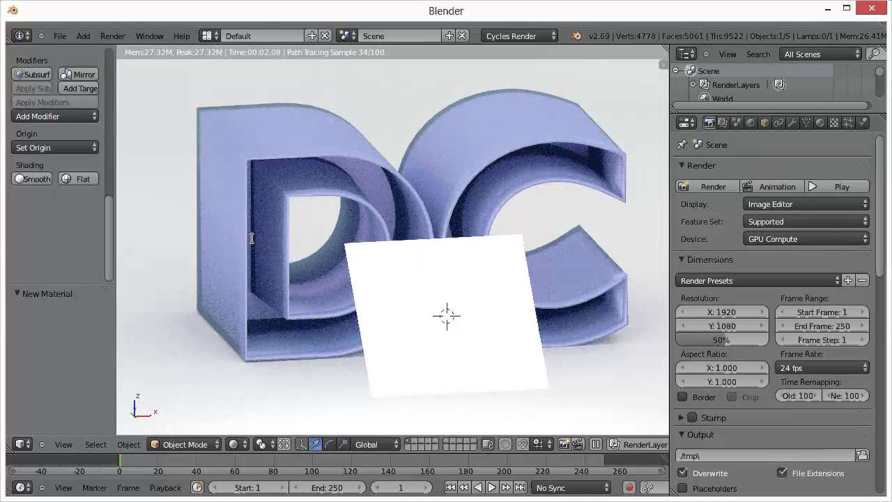
{"action": "left_click", "coordinate": [235, 443]}
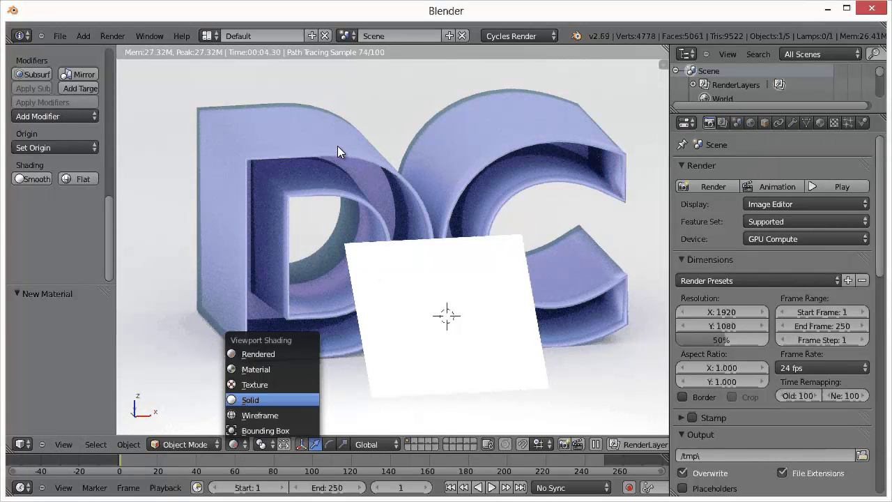
{"action": "left_click", "coordinate": [250, 399]}
Assign the existing light blue glossy Material.001 to the DC text in place of the "new" material
{"action": "left_click", "coordinate": [820, 122]}
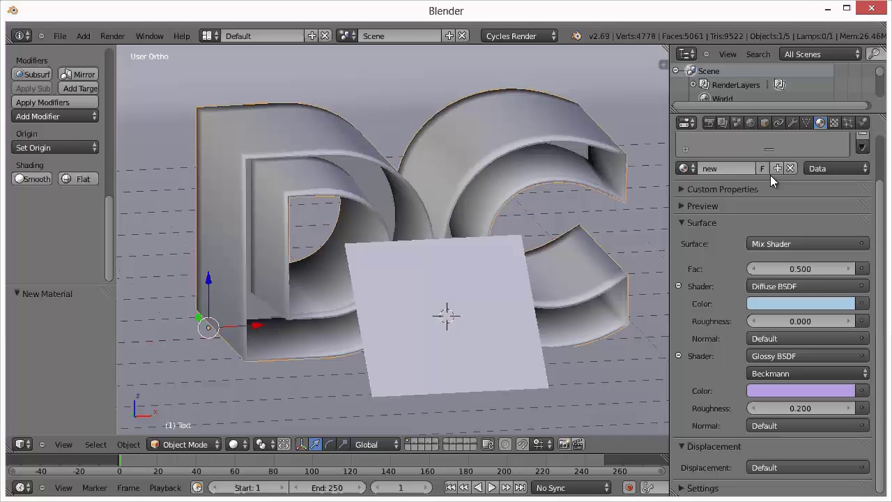
{"action": "left_click", "coordinate": [685, 168]}
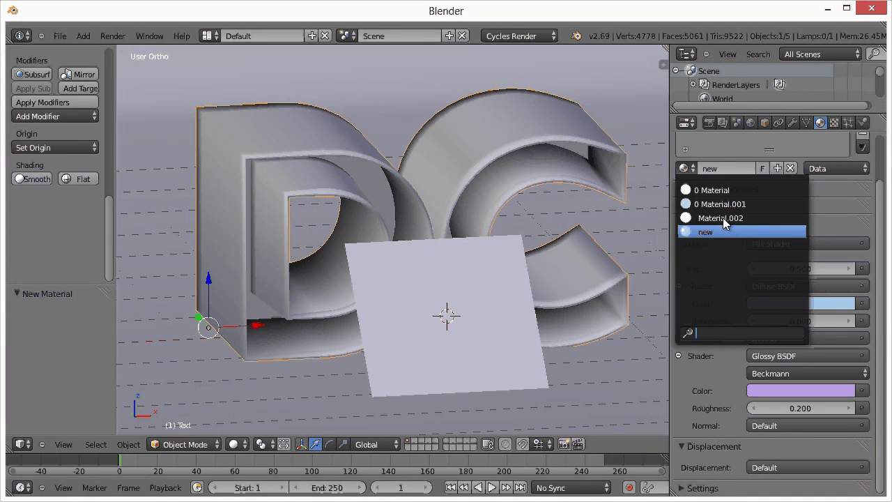
{"action": "key", "text": "Return"}
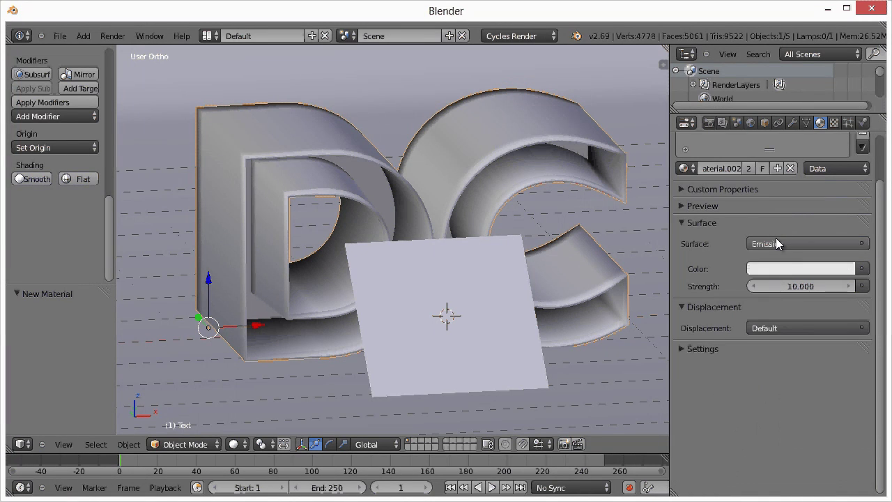
{"action": "left_click", "coordinate": [686, 168]}
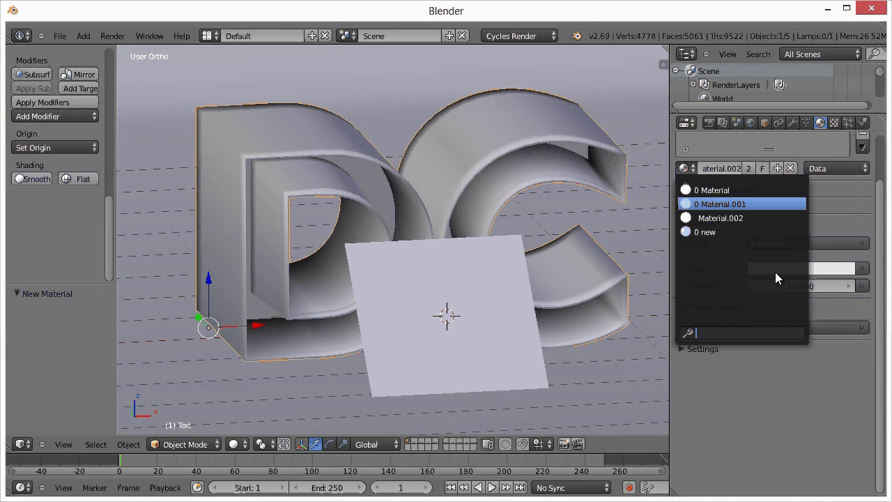
{"action": "key", "text": "Return"}
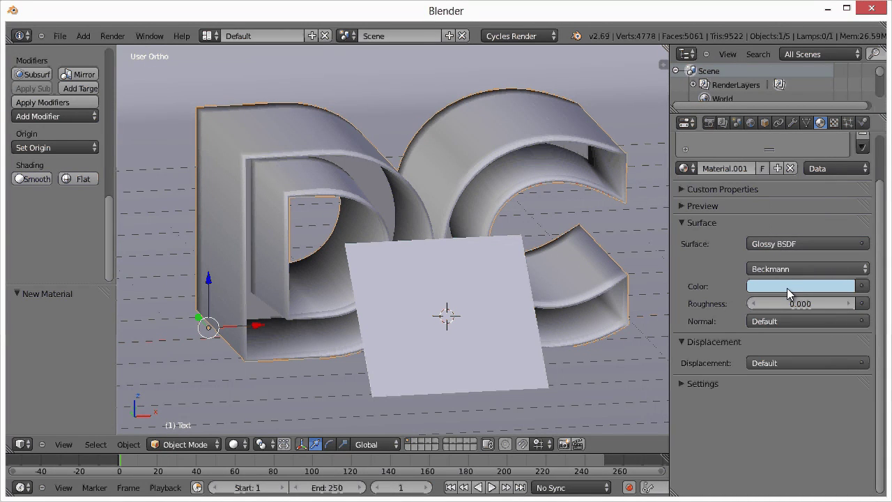
Render the DC text with the glossy material and return to the 3D view
{"action": "left_click", "coordinate": [708, 122]}
{"action": "left_click", "coordinate": [711, 187]}
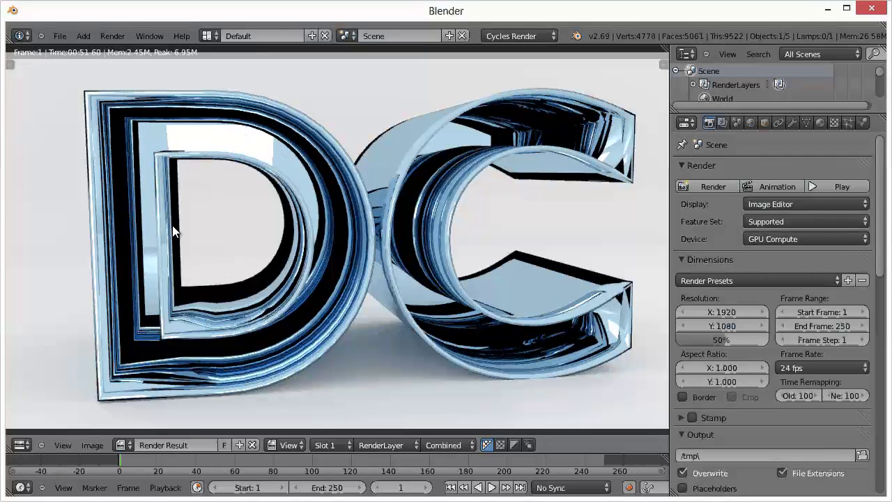
{"action": "key", "text": "Escape"}
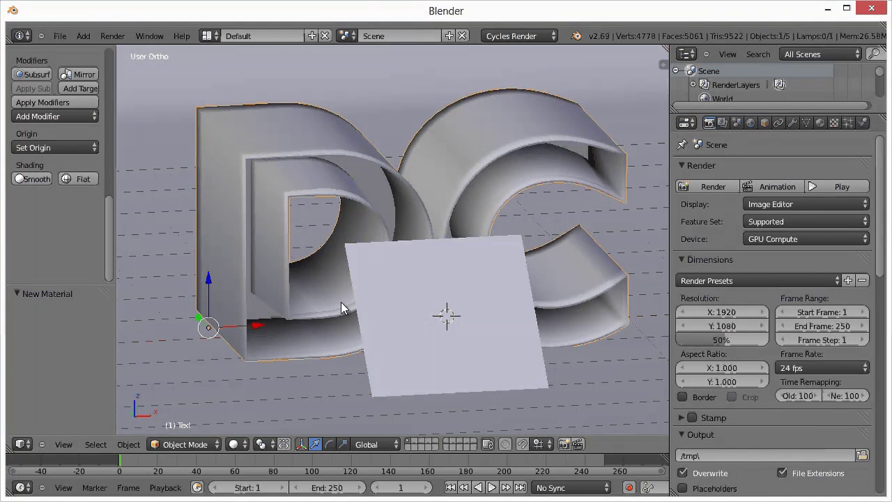
{"action": "middle_click_drag", "start_coordinate": [401, 269], "coordinate": [522, 273]}
{"action": "middle_click_drag", "start_coordinate": [468, 338], "coordinate": [438, 300]}
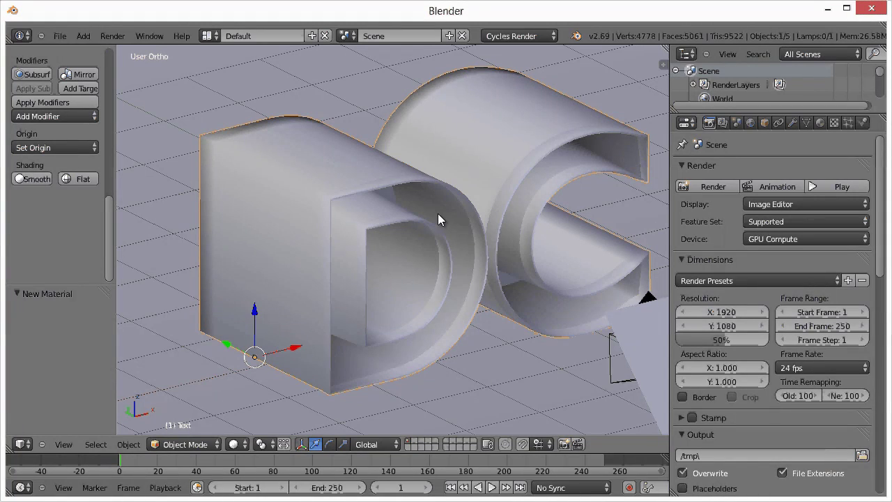